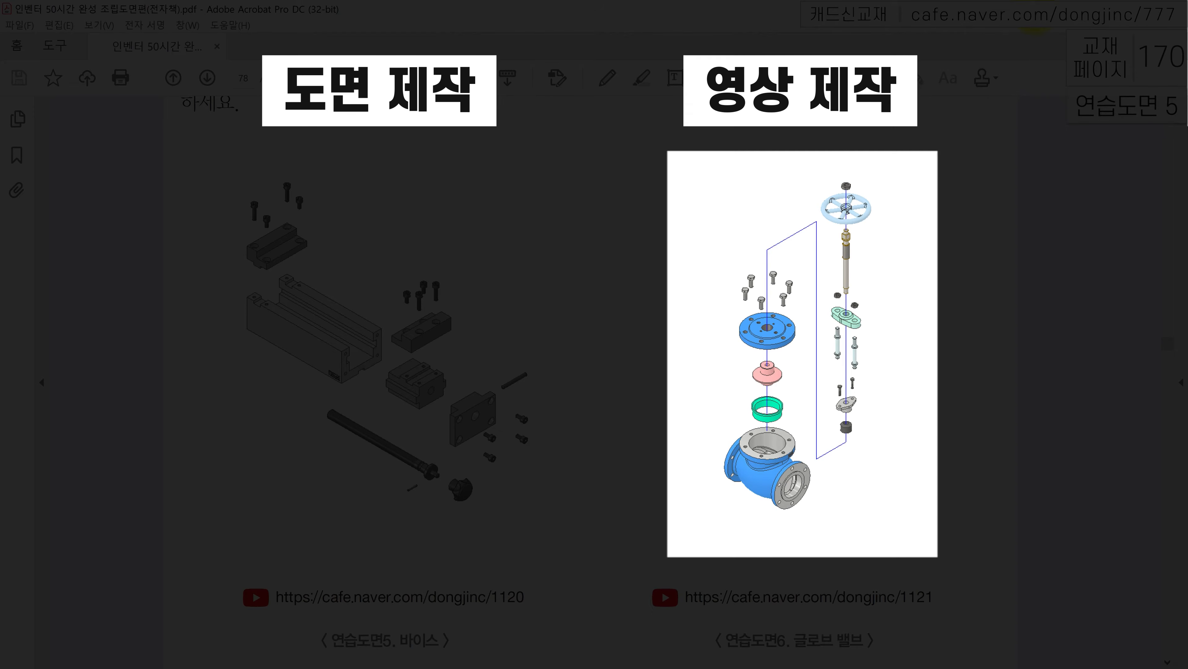
pyautogui.moveTo(732, 283); pyautogui.dragTo(741, 284)
pyautogui.moveTo(727, 325); pyautogui.dragTo(754, 308)
pyautogui.moveTo(747, 305); pyautogui.dragTo(745, 333)
pyautogui.moveTo(741, 325); pyautogui.dragTo(749, 329)
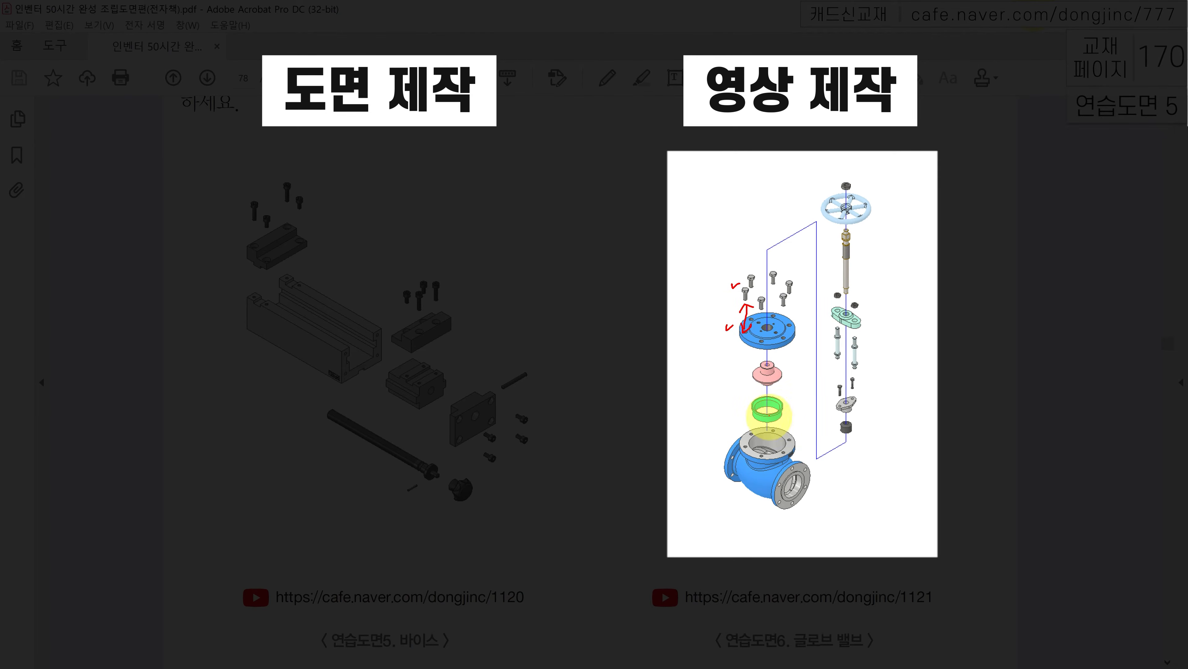
pyautogui.moveTo(767, 381)
pyautogui.mouseDown()
pyautogui.moveTo(772, 293)
pyautogui.moveTo(795, 239)
pyautogui.moveTo(814, 336)
pyautogui.moveTo(809, 437)
pyautogui.moveTo(842, 437)
pyautogui.mouseUp()
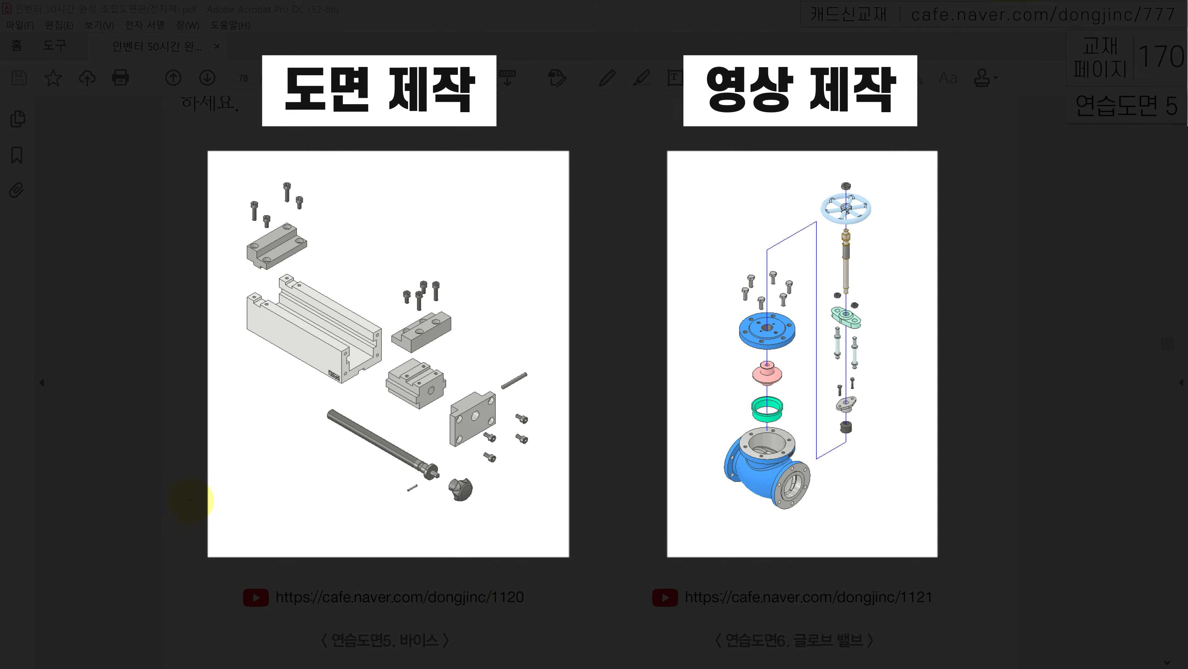
pyautogui.moveTo(757, 316)
pyautogui.mouseDown()
pyautogui.moveTo(766, 242)
pyautogui.moveTo(833, 276)
pyautogui.moveTo(868, 221)
pyautogui.moveTo(842, 283)
pyautogui.moveTo(791, 295)
pyautogui.mouseUp()
pyautogui.moveTo(349, 361); pyautogui.dragTo(339, 342)
pyautogui.moveTo(428, 386); pyautogui.dragTo(417, 390)
pyautogui.moveTo(433, 337); pyautogui.dragTo(442, 330)
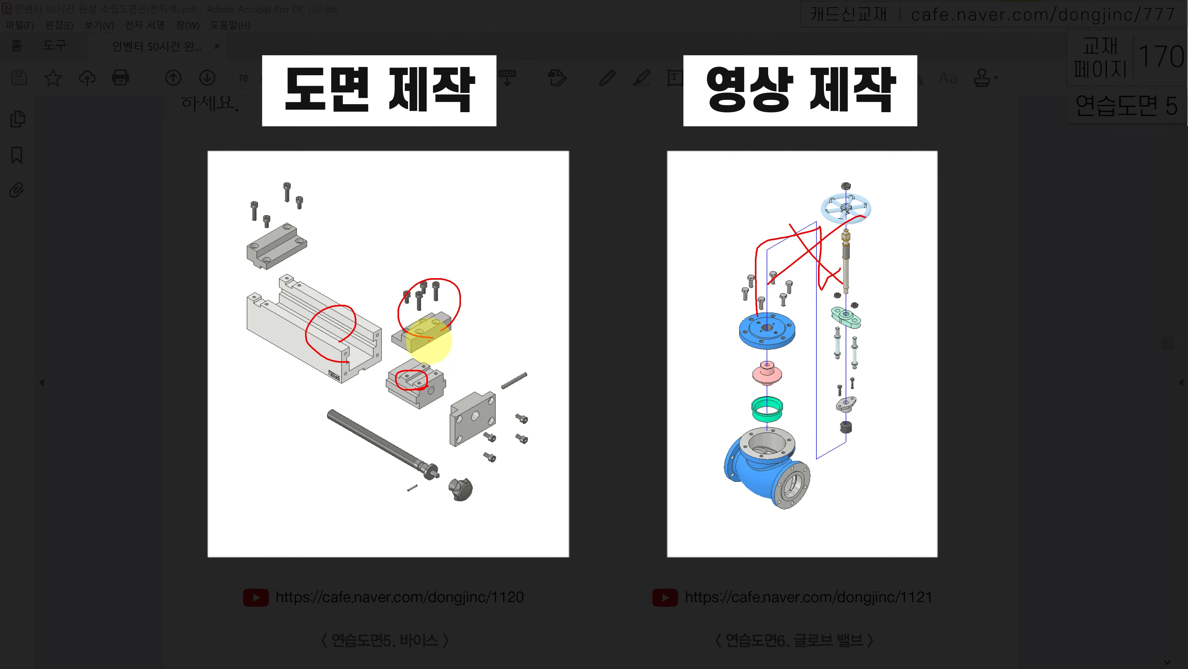
pyautogui.moveTo(367, 353); pyautogui.dragTo(393, 366)
pyautogui.moveTo(432, 412); pyautogui.dragTo(452, 430)
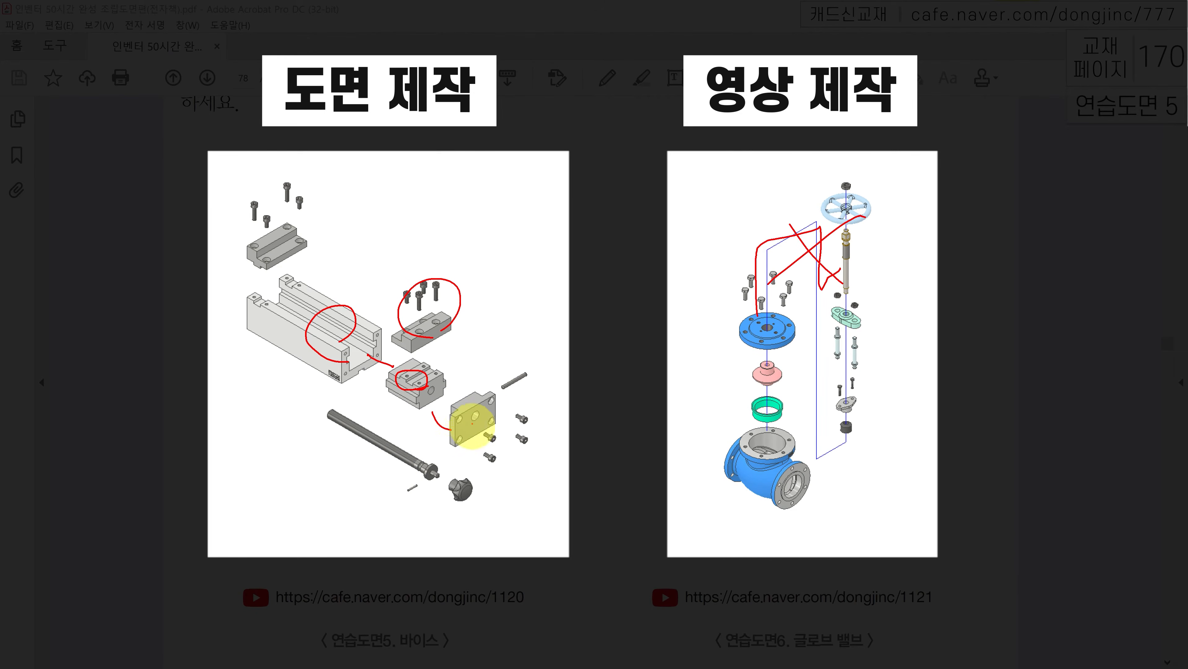
pyautogui.moveTo(386, 184); pyautogui.dragTo(386, 208)
pyautogui.moveTo(366, 171); pyautogui.dragTo(383, 169)
pyautogui.moveTo(401, 191)
pyautogui.mouseDown()
pyautogui.moveTo(415, 194)
pyautogui.moveTo(410, 220)
pyautogui.mouseUp()
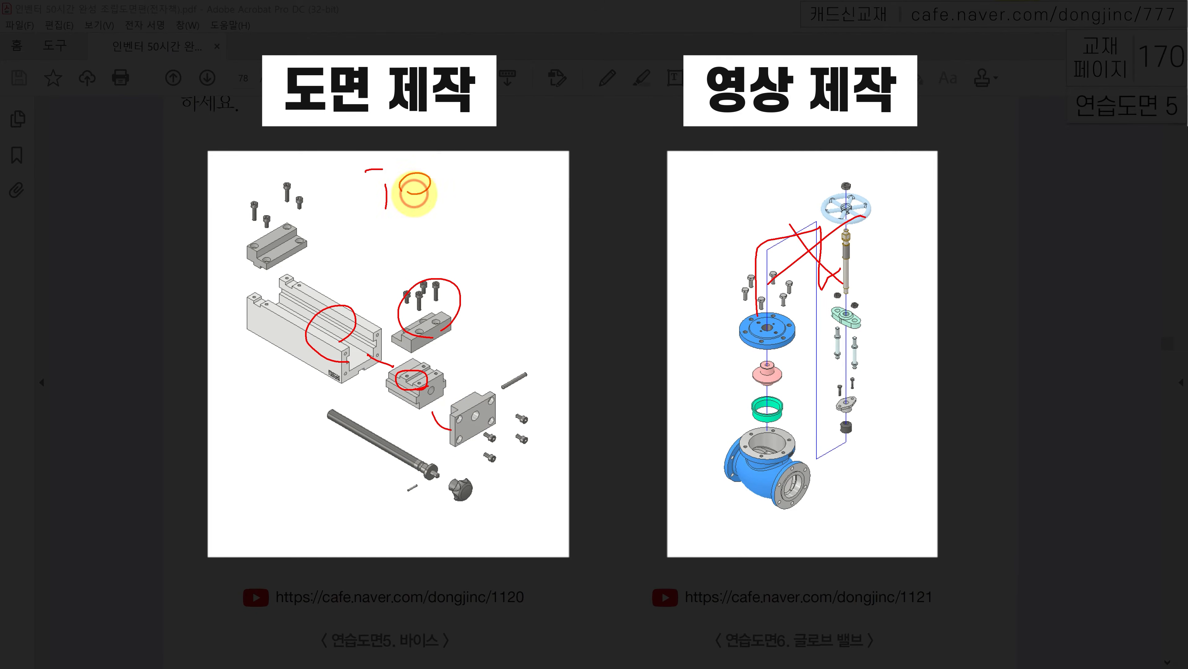
pyautogui.moveTo(453, 162)
pyautogui.mouseDown()
pyautogui.moveTo(462, 184)
pyautogui.moveTo(487, 195)
pyautogui.mouseUp()
pyautogui.moveTo(414, 244); pyautogui.dragTo(416, 270)
pyautogui.moveTo(403, 235); pyautogui.dragTo(421, 228)
pyautogui.moveTo(454, 226)
pyautogui.mouseDown()
pyautogui.moveTo(463, 268)
pyautogui.moveTo(460, 253)
pyautogui.mouseUp()
pyautogui.moveTo(475, 252)
pyautogui.mouseDown()
pyautogui.moveTo(499, 256)
pyautogui.moveTo(484, 267)
pyautogui.mouseUp()
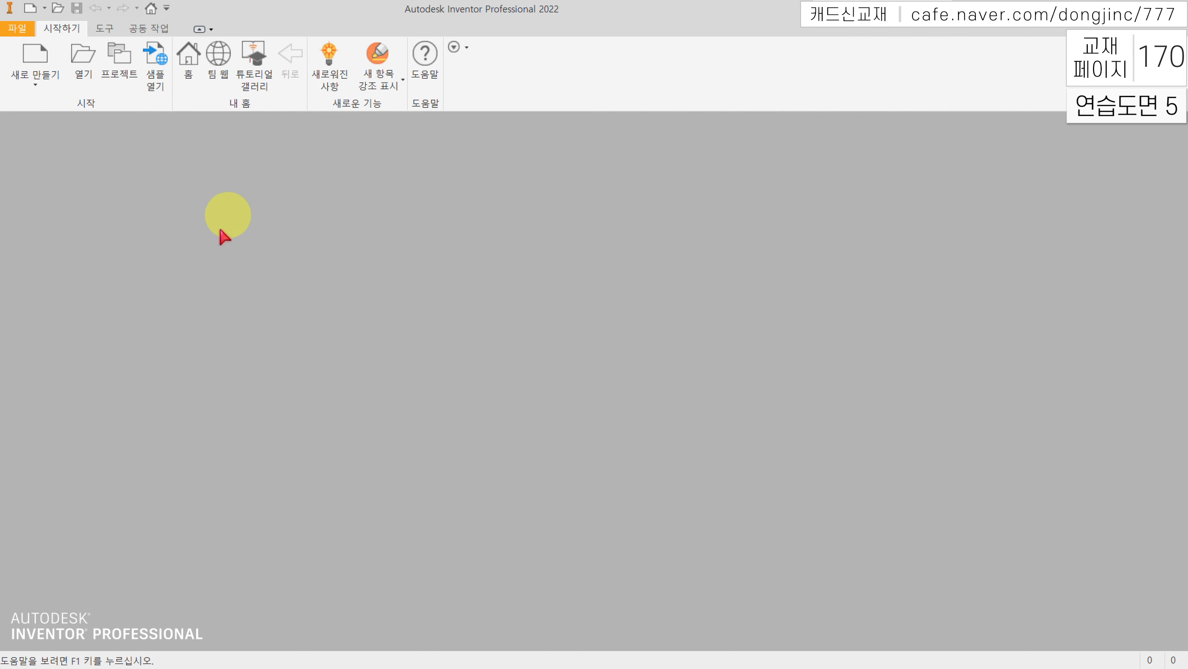
# Step: Create a presentation from the 분해품.ipn template and insert the 바이스 조립품 assembly into it
pyautogui.click(35, 54)
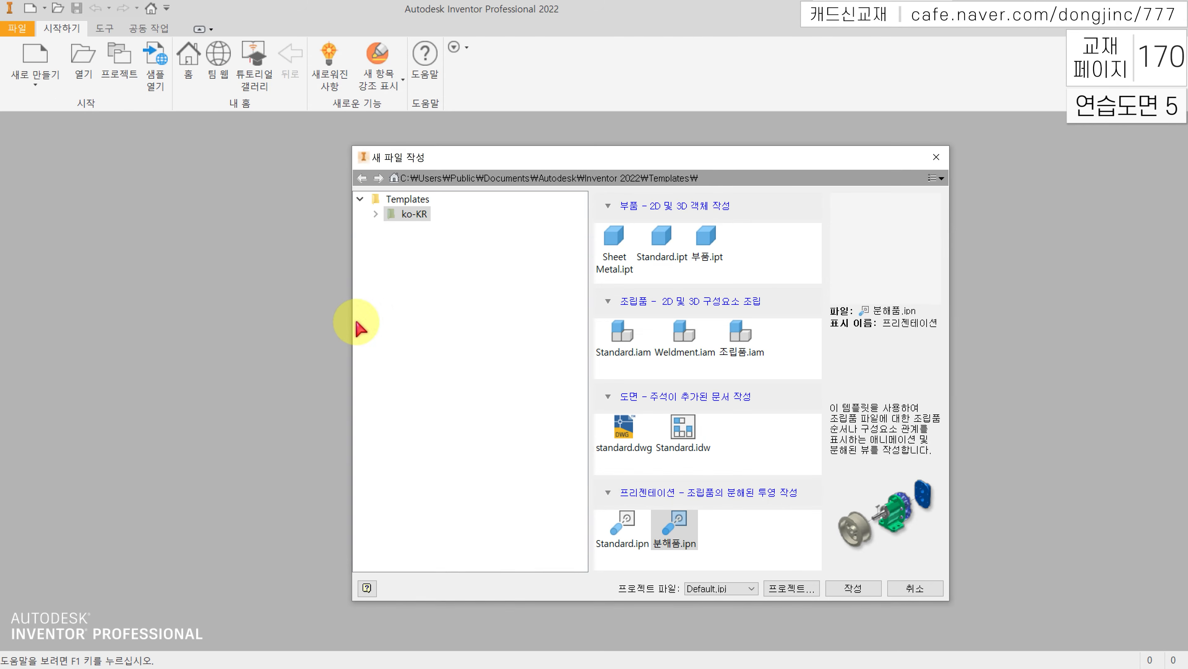
pyautogui.click(679, 526)
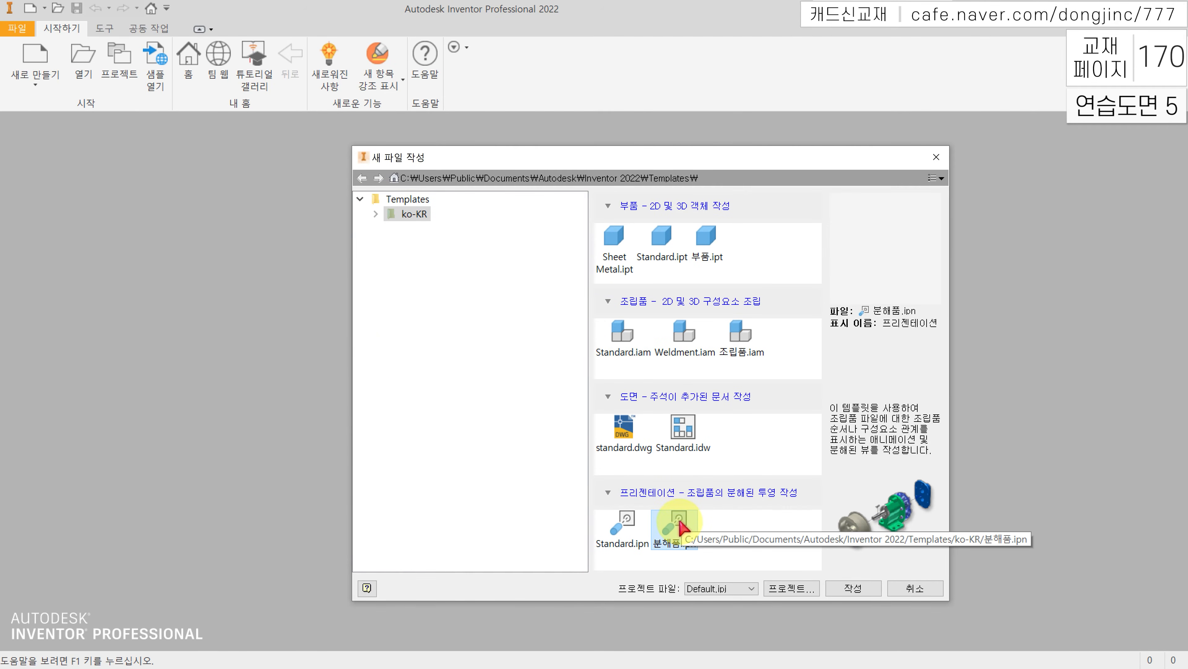
pyautogui.doubleClick(679, 524)
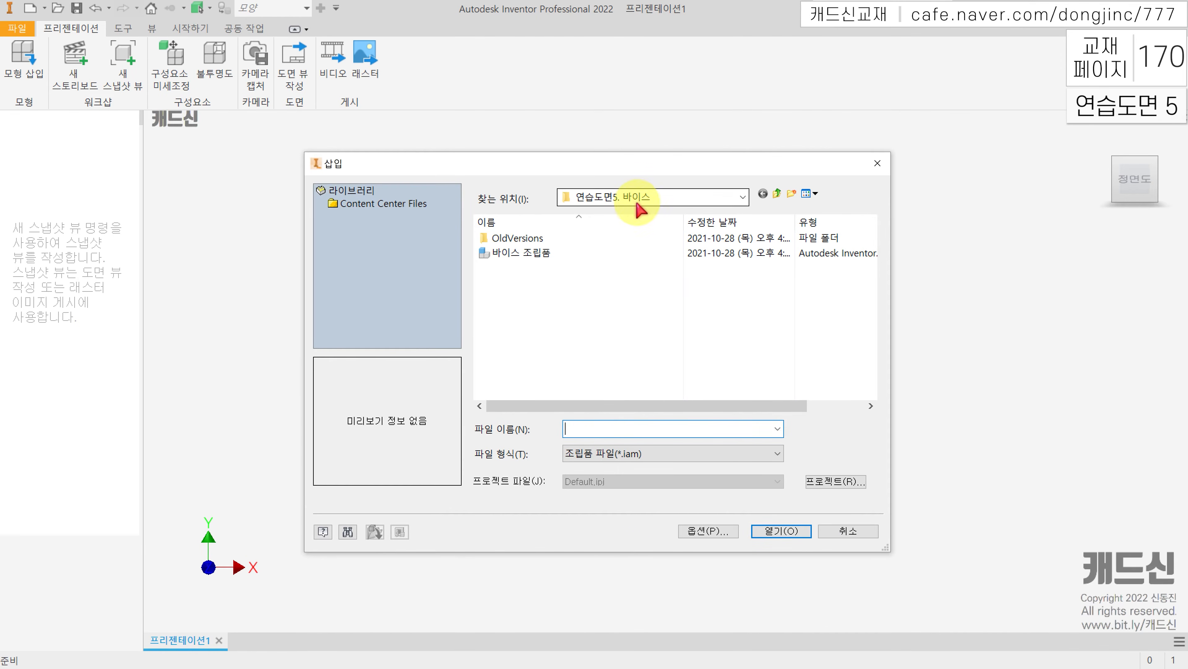
pyautogui.click(499, 255)
pyautogui.click(770, 533)
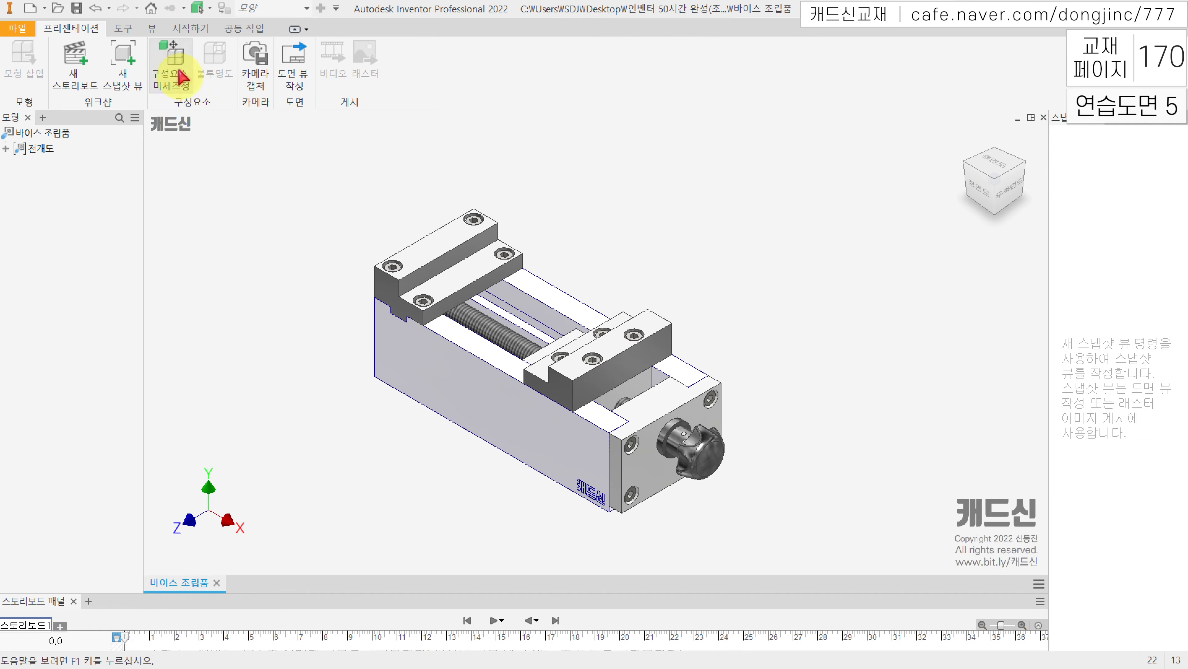
# Step: Start a component tweak with trails set to 트레일 없음 and the coordinate orientation set to 표준
pyautogui.click(181, 64)
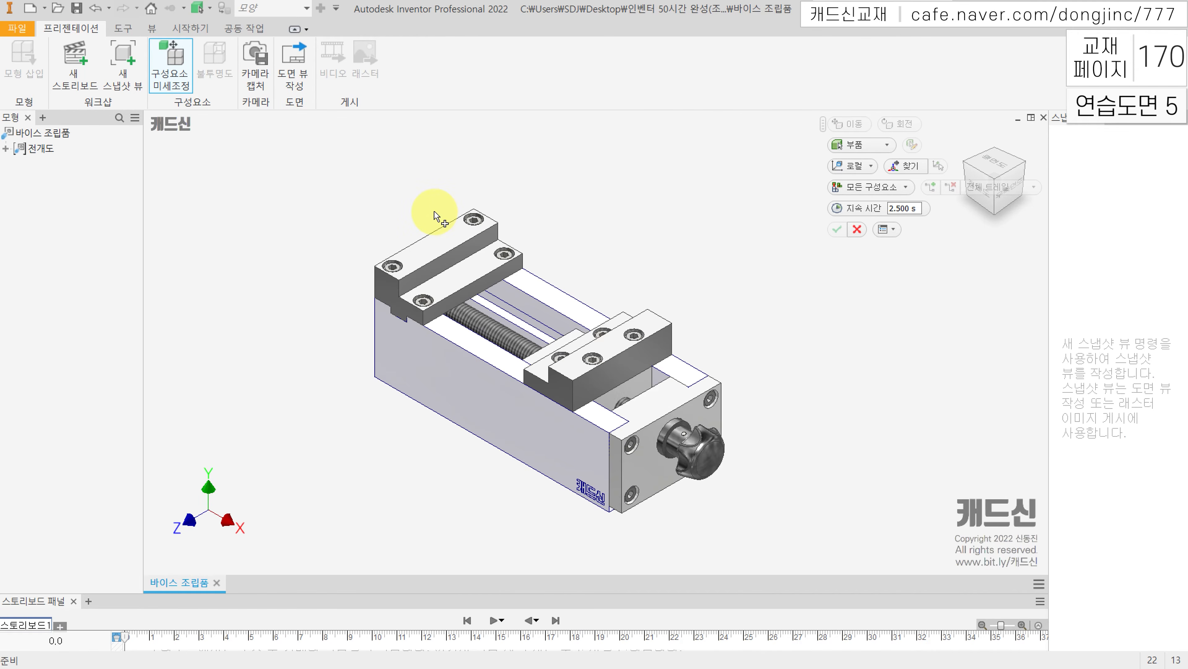
pyautogui.click(906, 187)
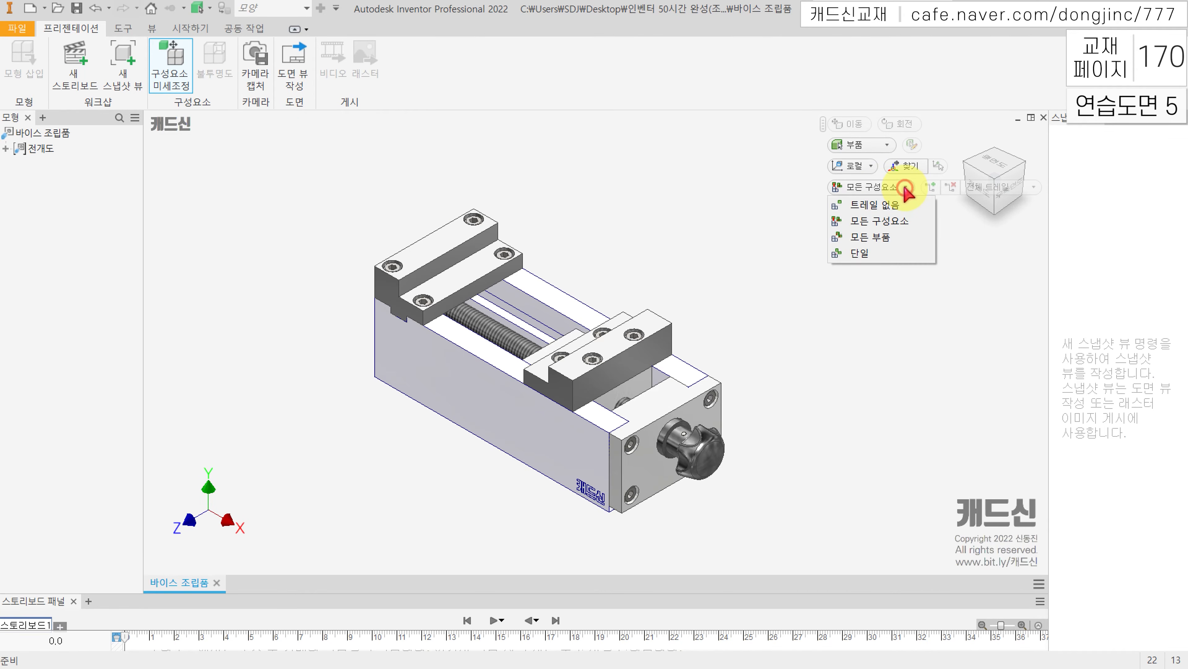
pyautogui.click(878, 209)
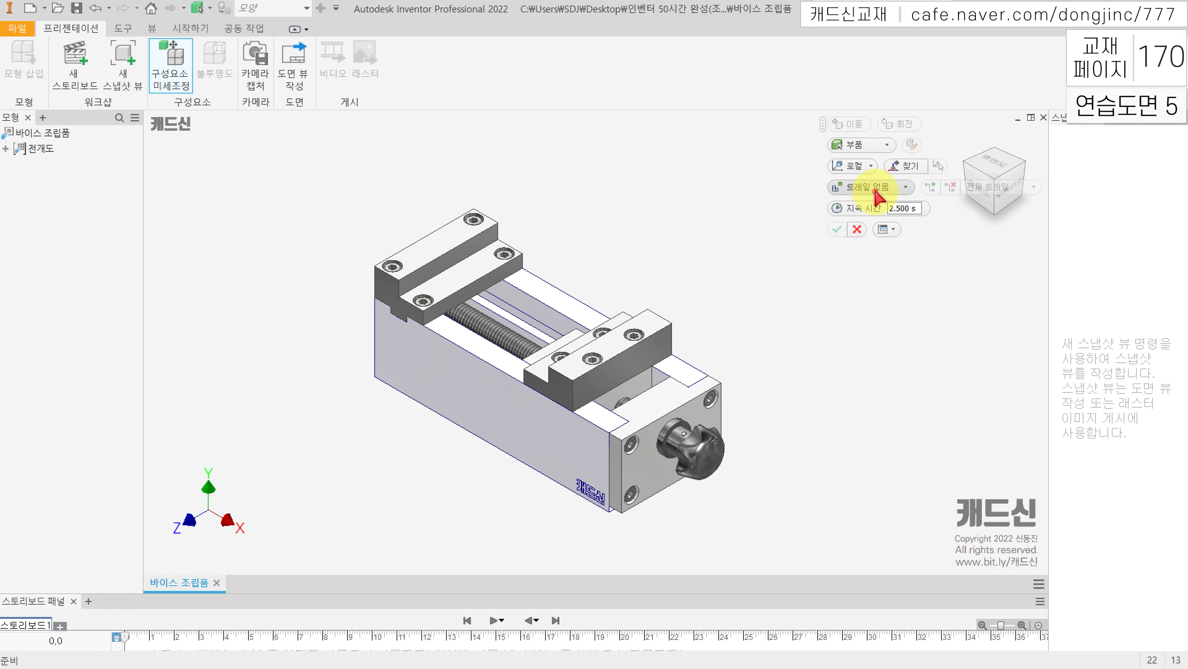
pyautogui.click(868, 168)
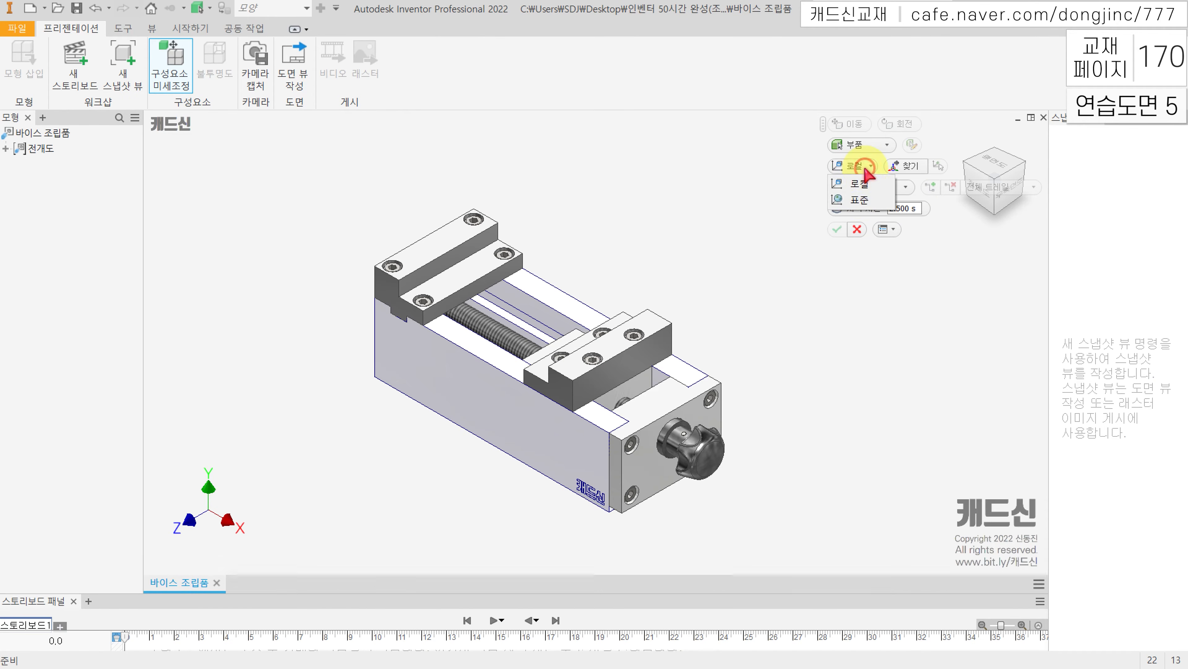
pyautogui.click(860, 200)
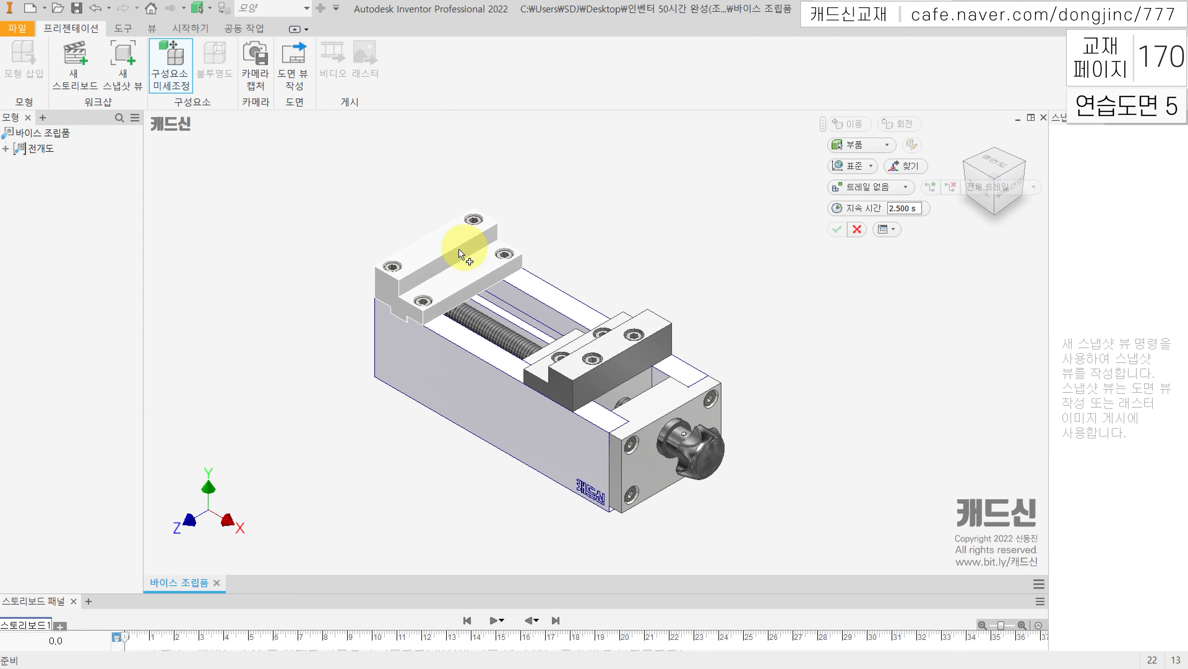
# Step: Move the stepped jaw at the far end from the handle, together with its four bolts, 50 mm upward along Y
pyautogui.click(977, 184)
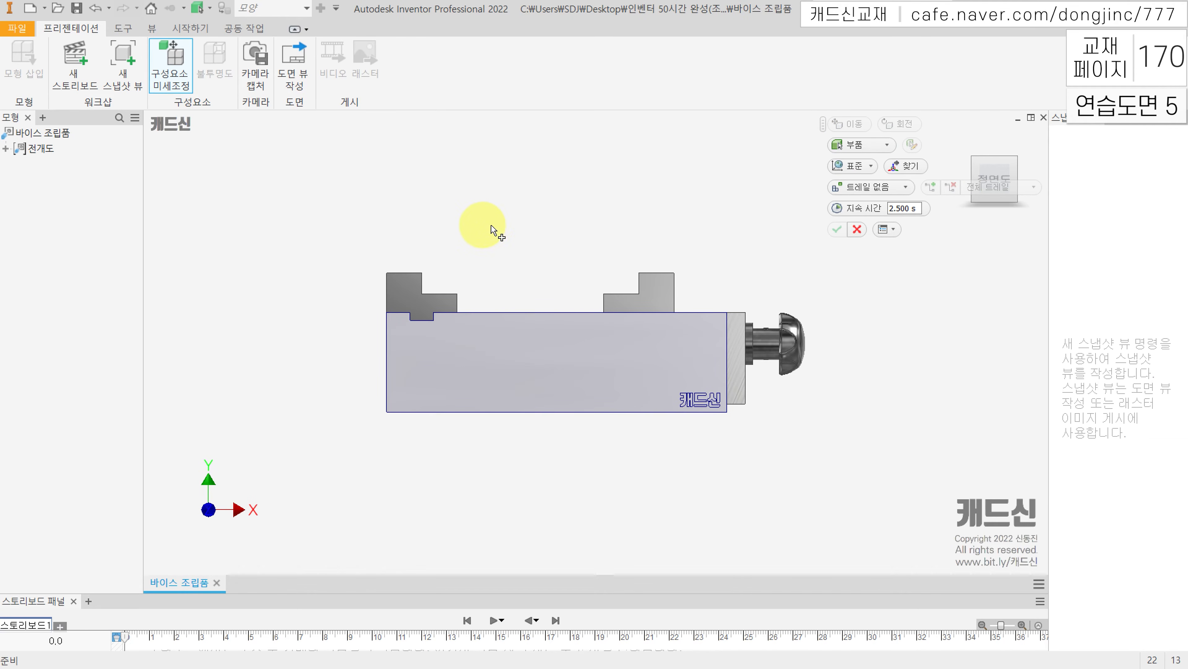
pyautogui.moveTo(494, 222); pyautogui.dragTo(348, 302)
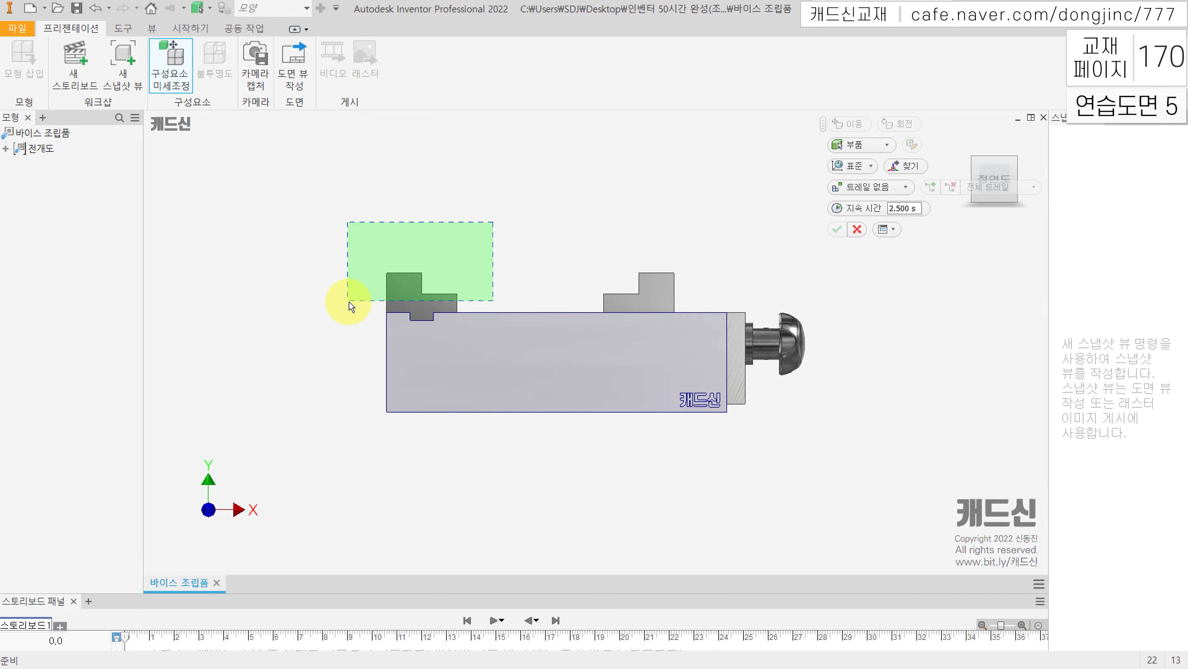
pyautogui.moveTo(349, 305); pyautogui.dragTo(348, 306)
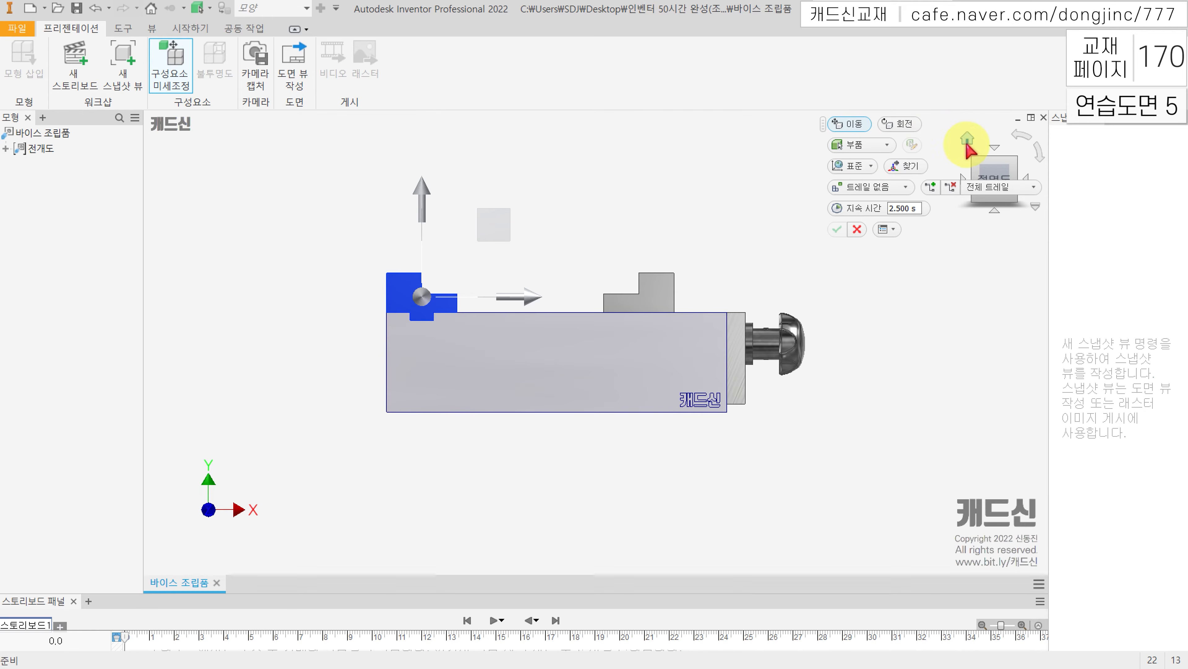
pyautogui.click(967, 141)
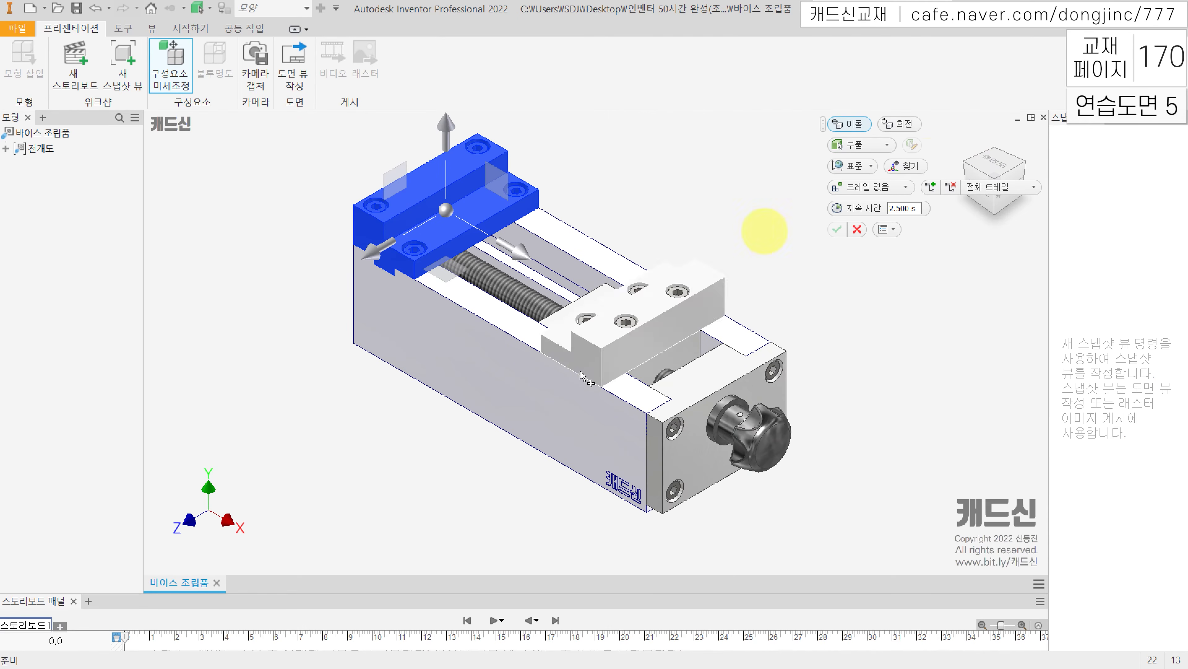
pyautogui.scroll(-5, 335, 383)
pyautogui.moveTo(334, 392); pyautogui.dragTo(358, 422, button='middle')
pyautogui.scroll(6, 358, 421)
pyautogui.scroll(-5, 406, 250)
pyautogui.moveTo(311, 360); pyautogui.dragTo(306, 445, button='middle')
pyautogui.moveTo(450, 229); pyautogui.dragTo(486, 137)
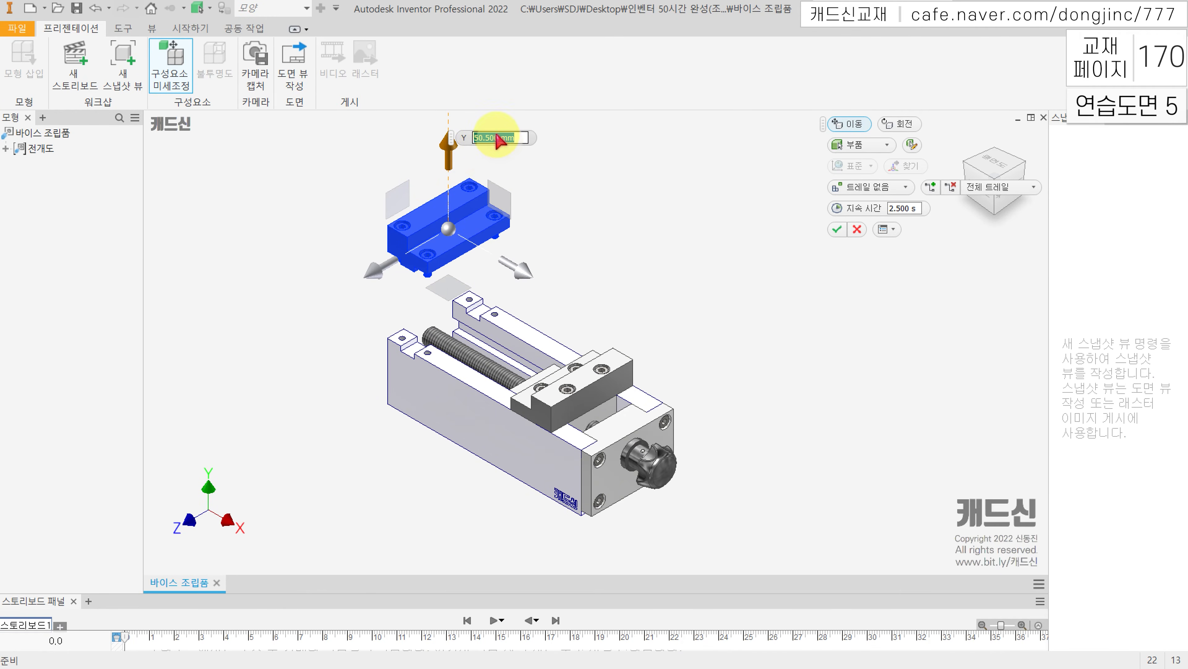
pyautogui.write('50')
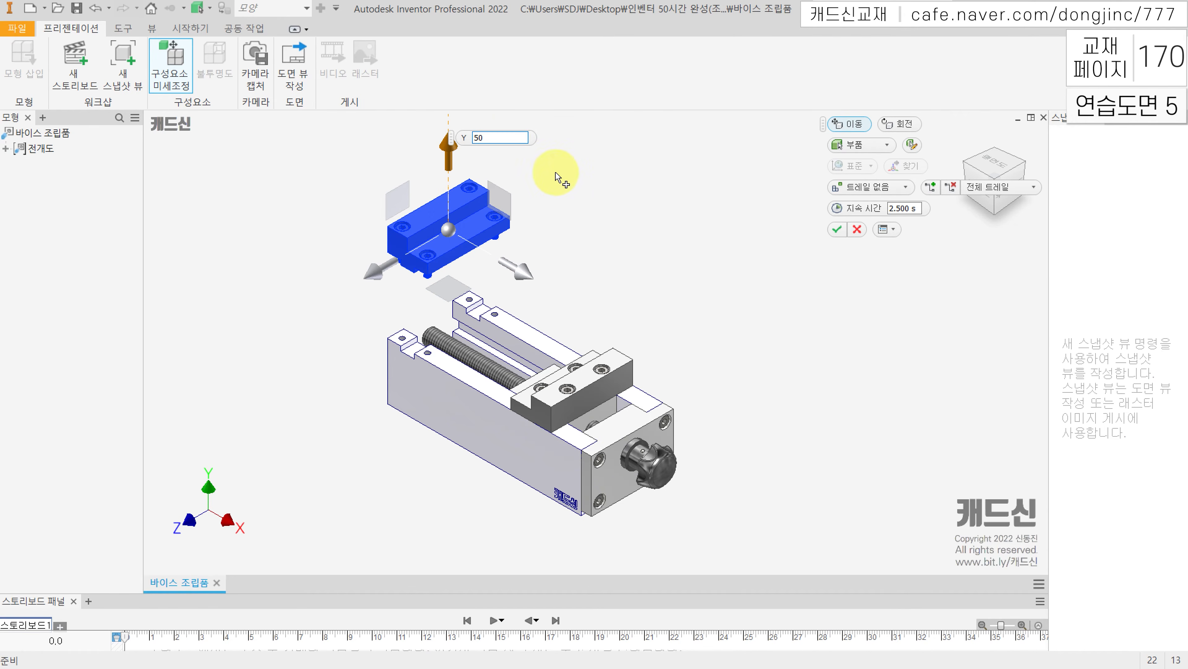
pyautogui.press('Return')
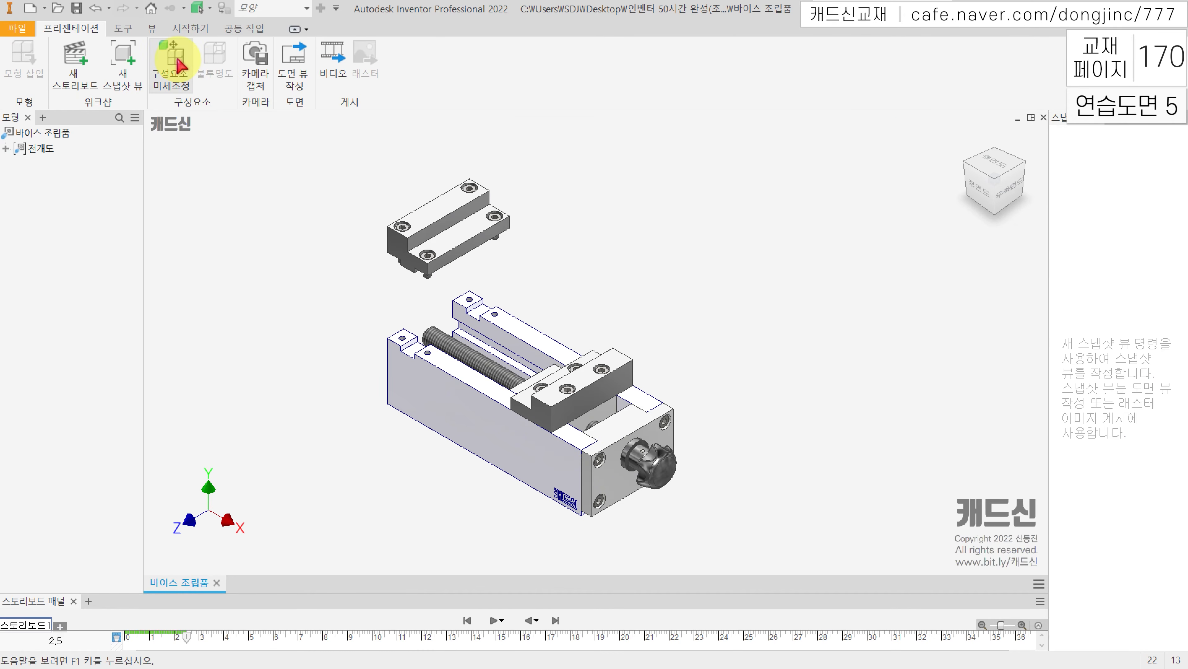
# Step: Tweak the four bolts of the raised jaw 50 mm upward along Y, out of their holes
pyautogui.click(178, 65)
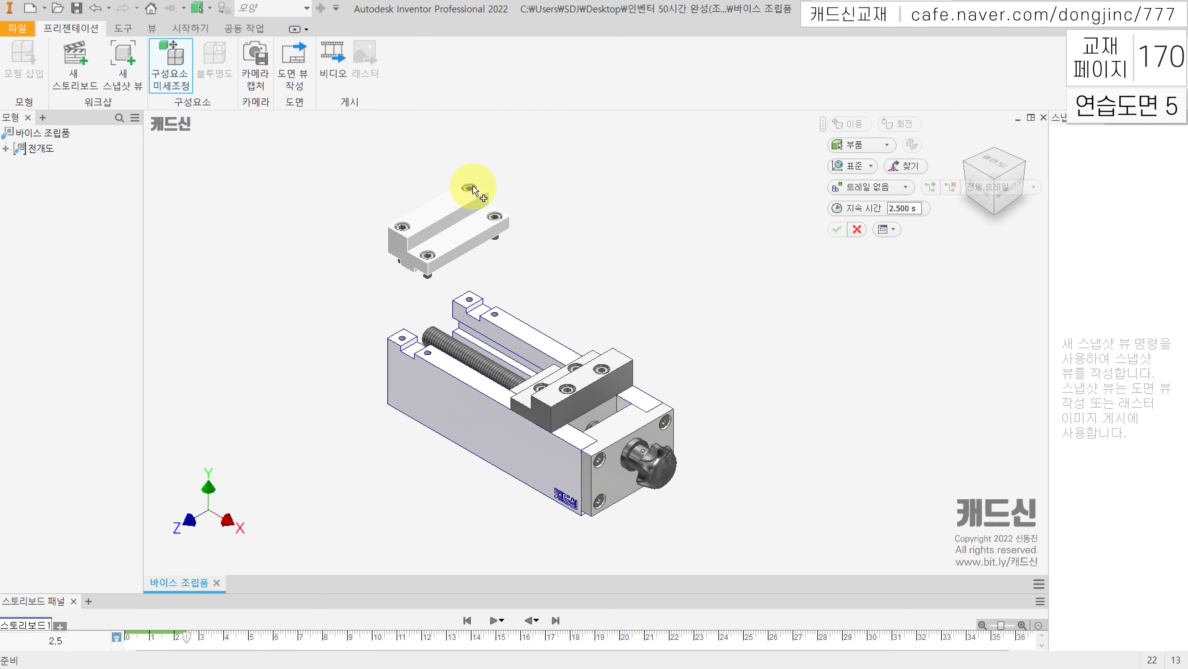
pyautogui.scroll(-4, 482, 191)
pyautogui.scroll(-4, 480, 189)
pyautogui.click(433, 222)
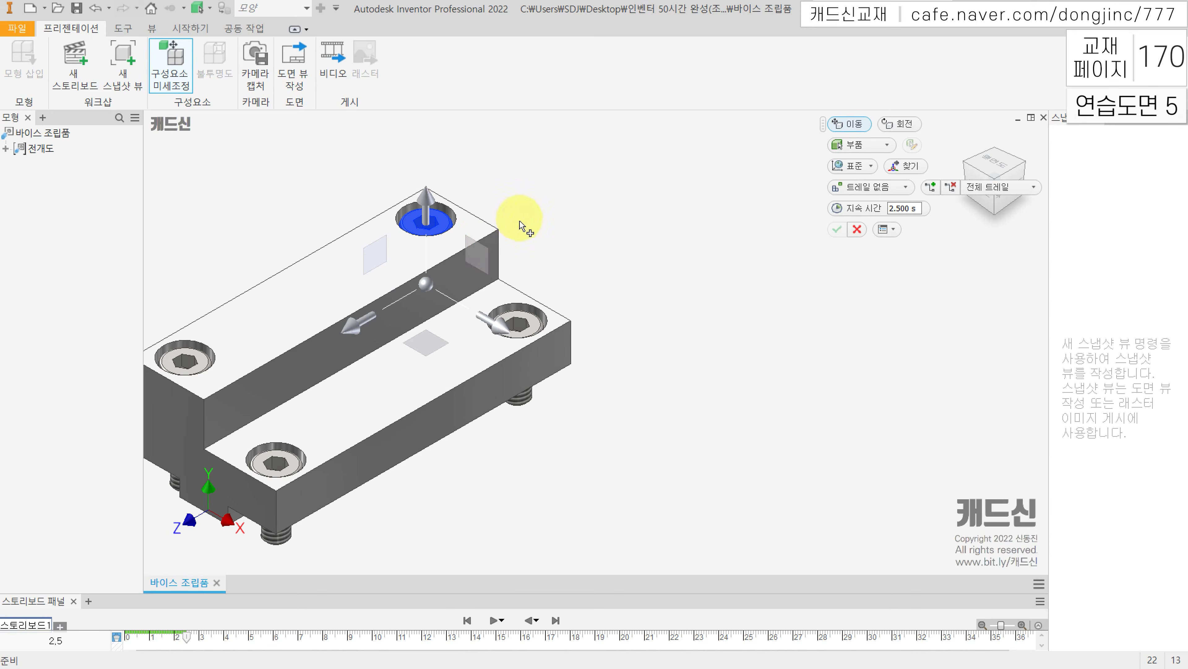
pyautogui.scroll(3, 520, 222)
pyautogui.keyDown('ctrl'); pyautogui.click(528, 280); pyautogui.keyUp('ctrl')
pyautogui.keyDown('ctrl'); pyautogui.click(322, 302); pyautogui.keyUp('ctrl')
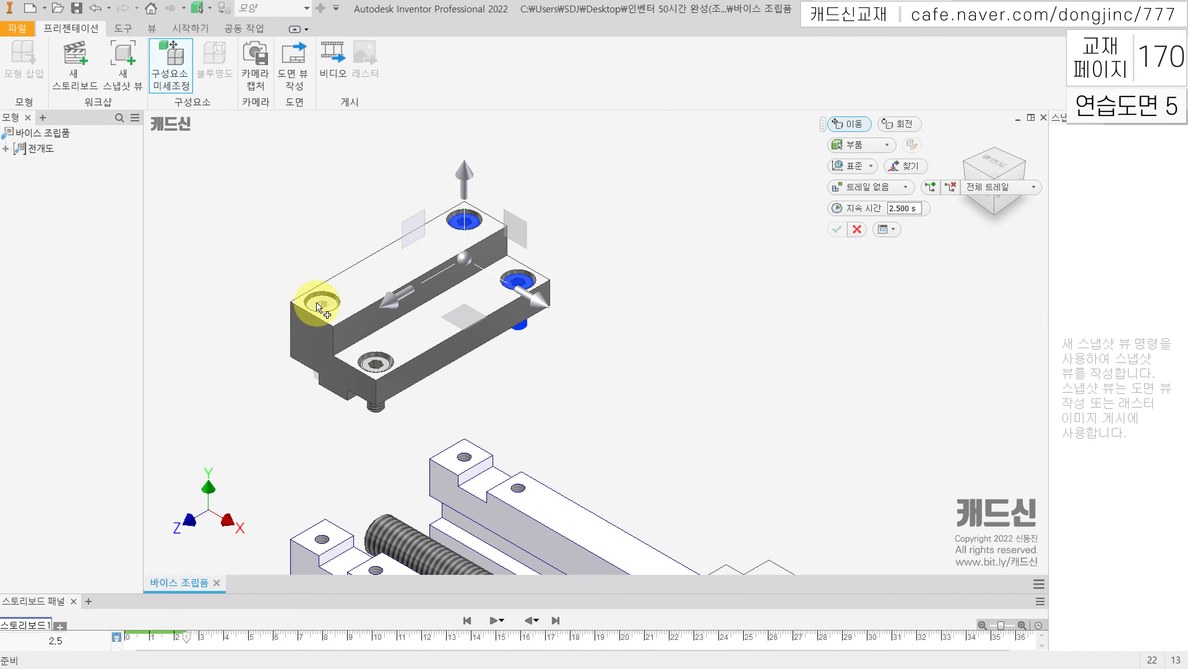
pyautogui.keyDown('ctrl'); pyautogui.click(370, 358); pyautogui.keyUp('ctrl')
pyautogui.scroll(3, 584, 271)
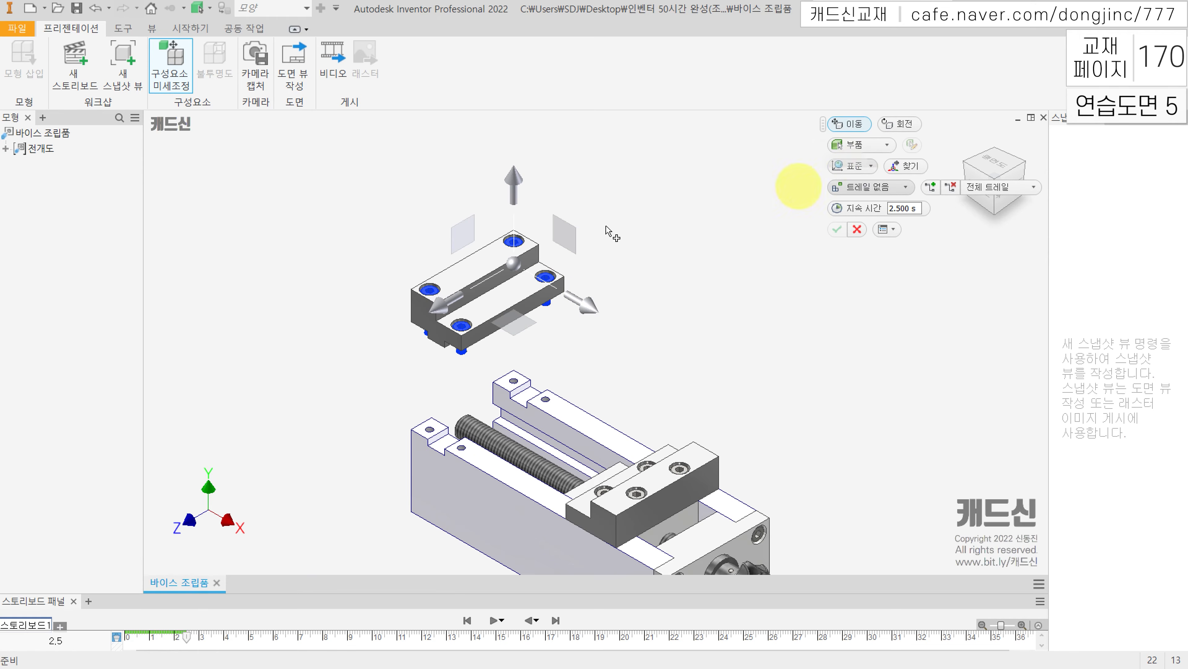
pyautogui.moveTo(517, 192); pyautogui.dragTo(508, 108)
pyautogui.moveTo(697, 213); pyautogui.dragTo(565, 293, button='middle')
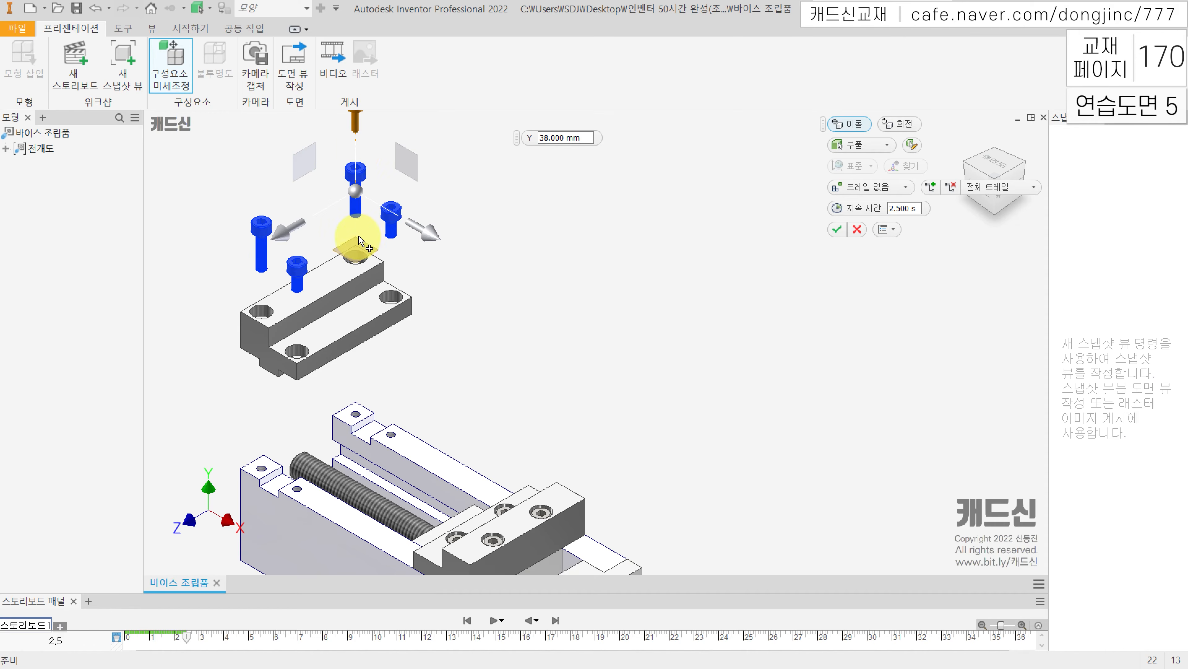
pyautogui.scroll(-3, 356, 244)
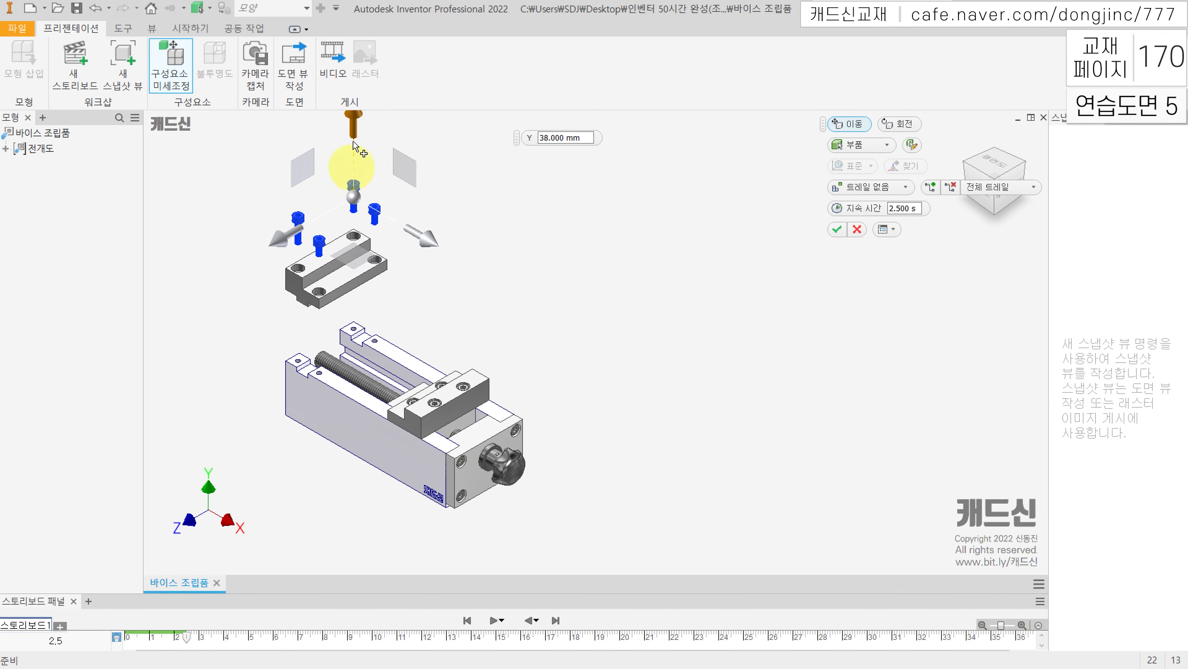
pyautogui.moveTo(350, 112); pyautogui.dragTo(352, 103)
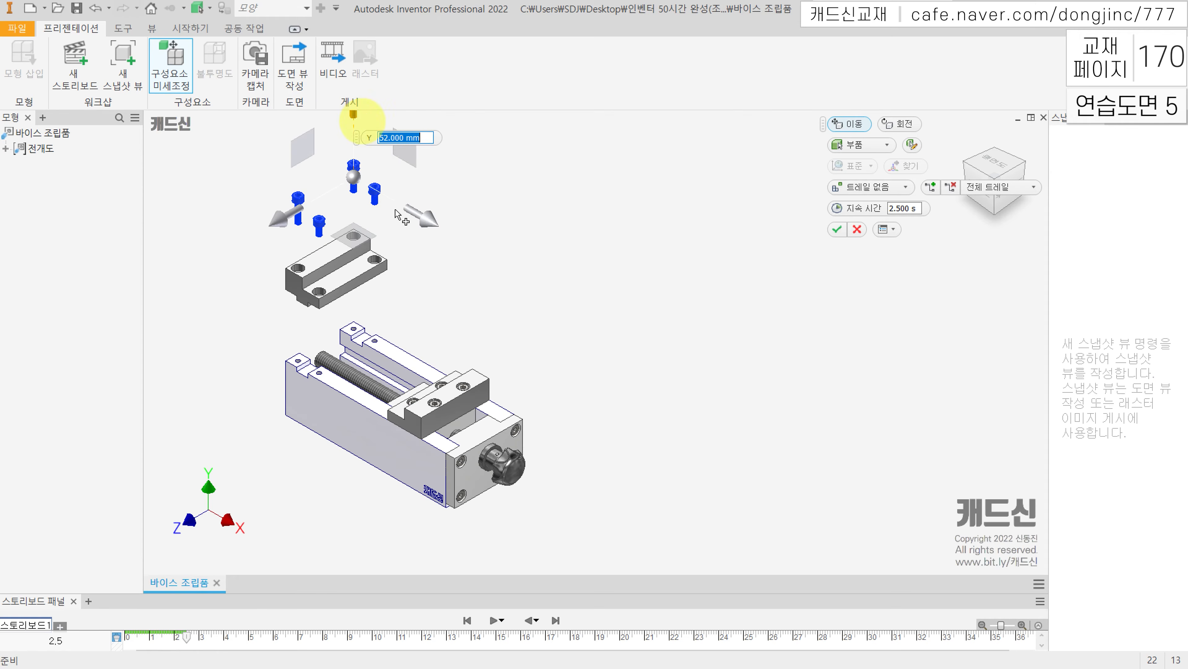
pyautogui.moveTo(476, 290); pyautogui.dragTo(491, 309, button='middle')
pyautogui.moveTo(424, 138); pyautogui.dragTo(248, 126)
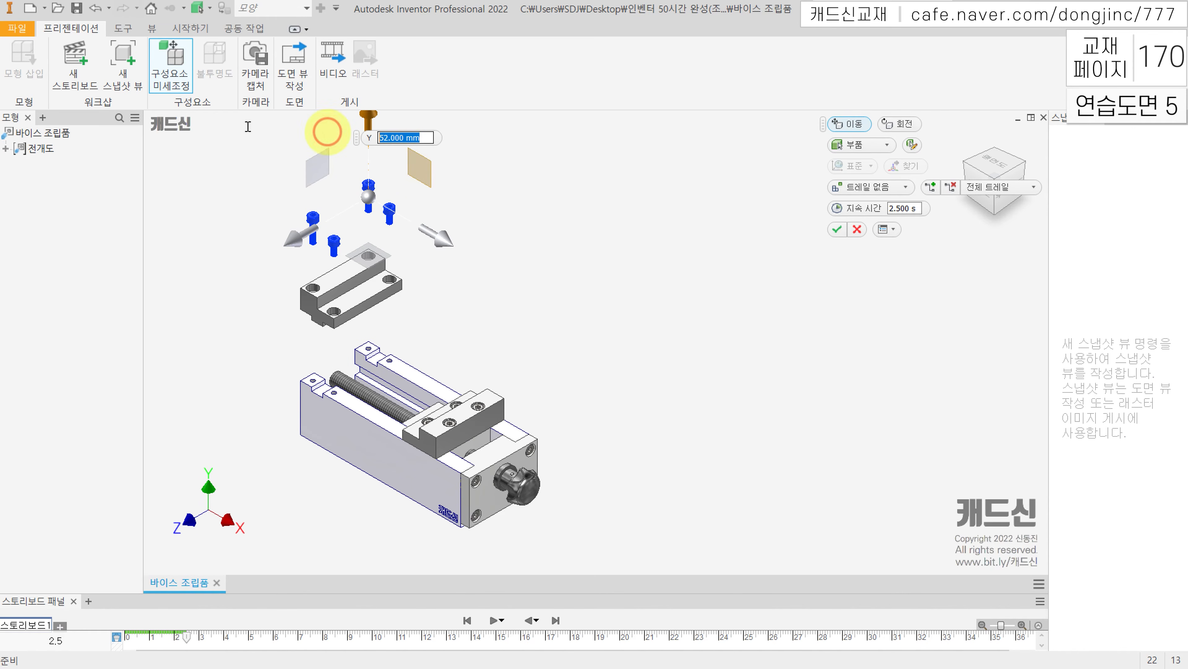
pyautogui.write('50')
pyautogui.press('Return')
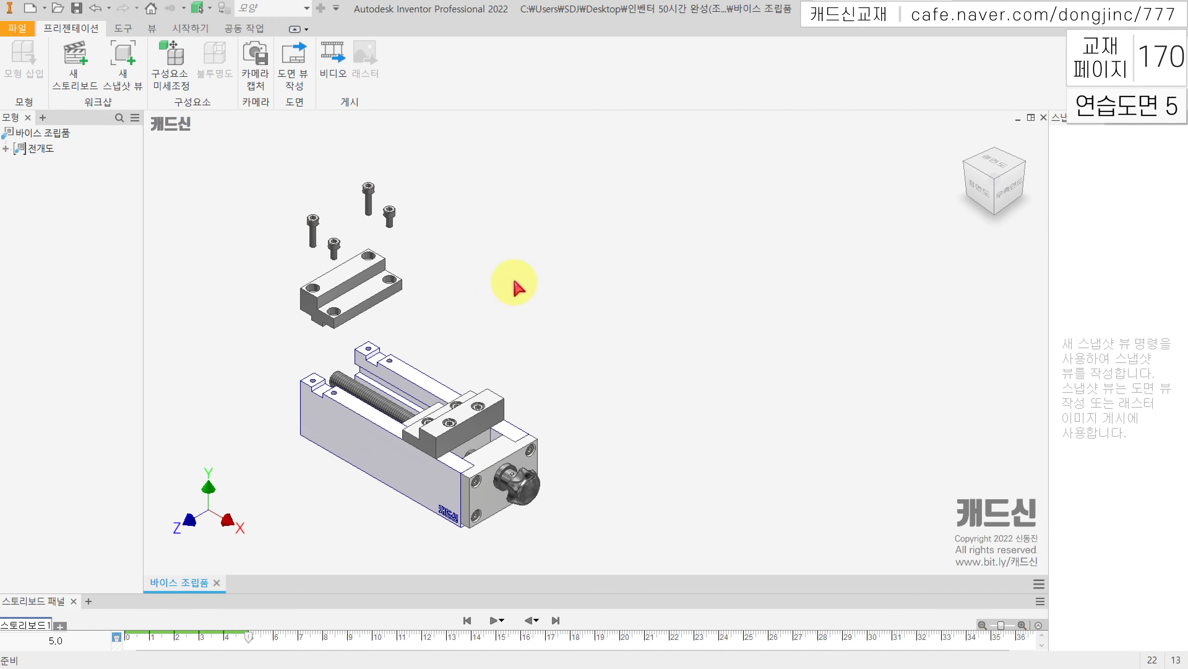
# Step: Move the screw, handle, end plate and movable jaw assembly, excluding the vise body, 120 mm along X
pyautogui.moveTo(514, 280); pyautogui.dragTo(554, 284, button='middle')
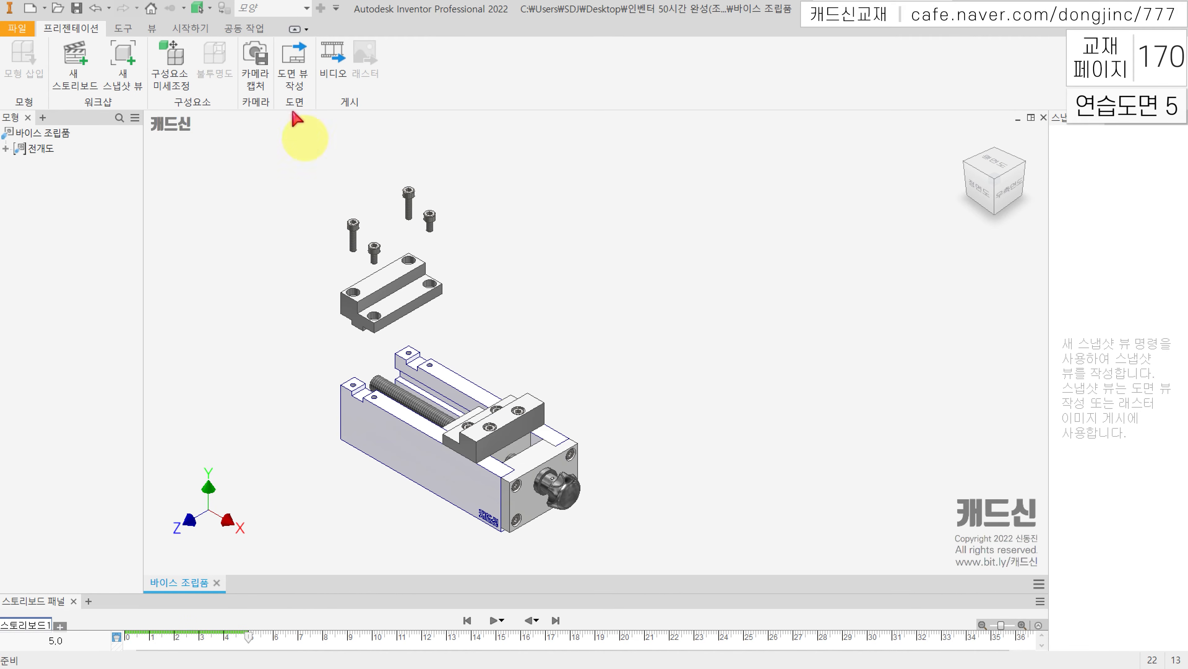
pyautogui.click(180, 58)
pyautogui.scroll(2, 674, 330)
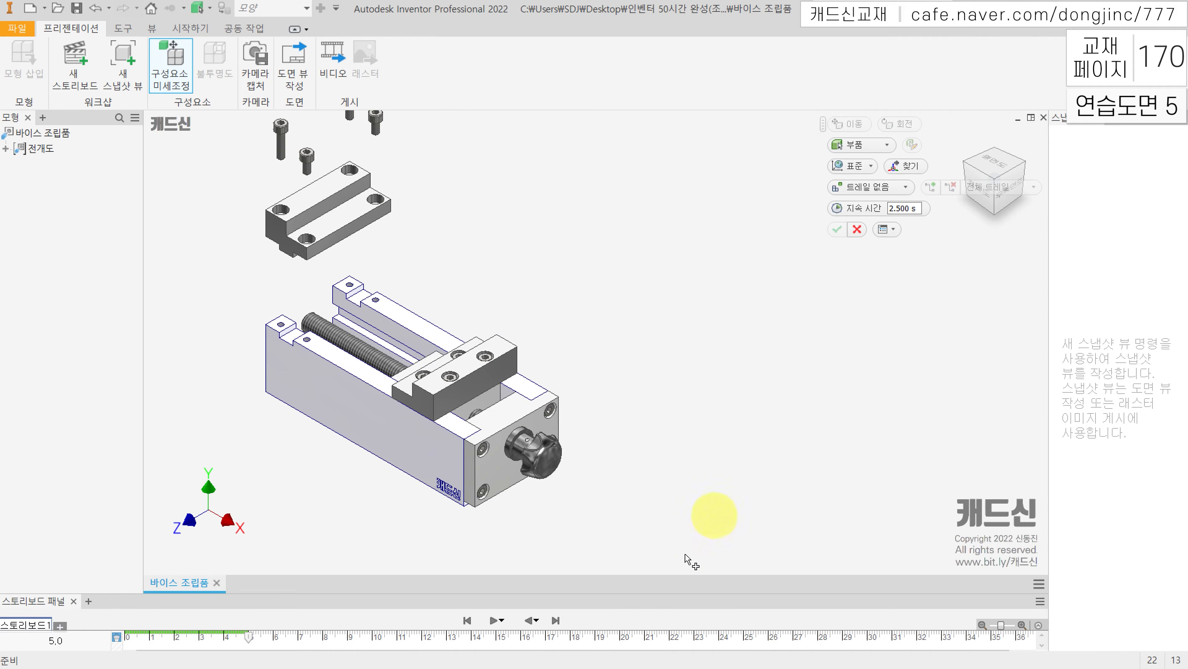
pyautogui.moveTo(663, 540); pyautogui.dragTo(352, 301)
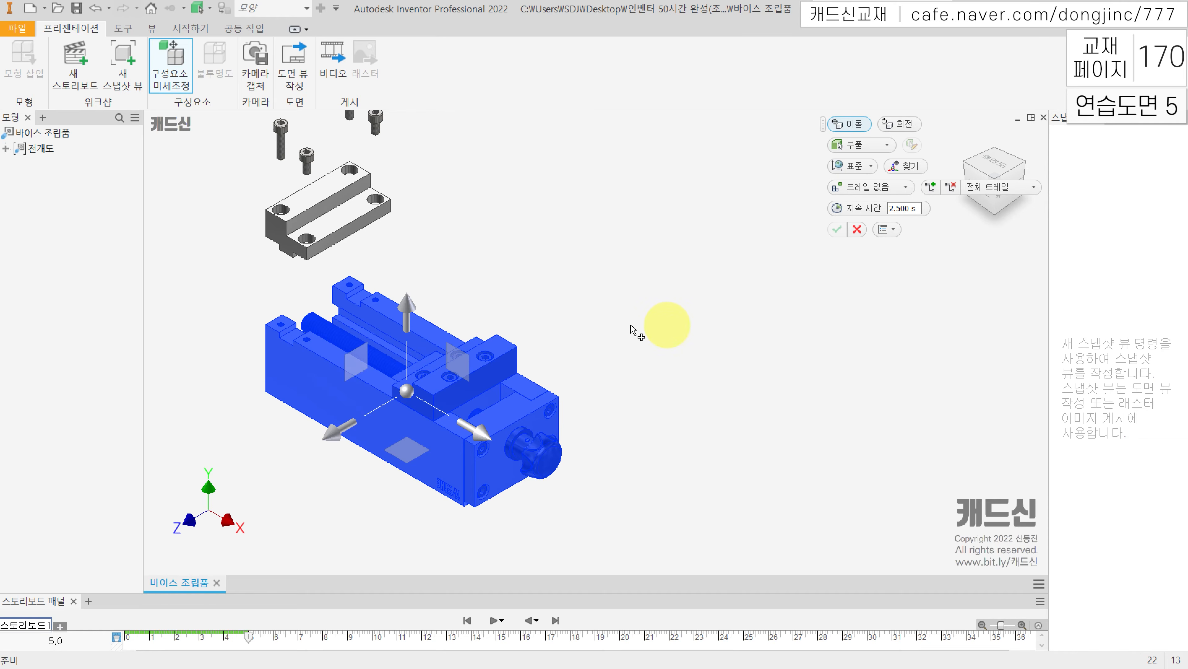
pyautogui.keyDown('ctrl'); pyautogui.click(305, 363); pyautogui.keyUp('ctrl')
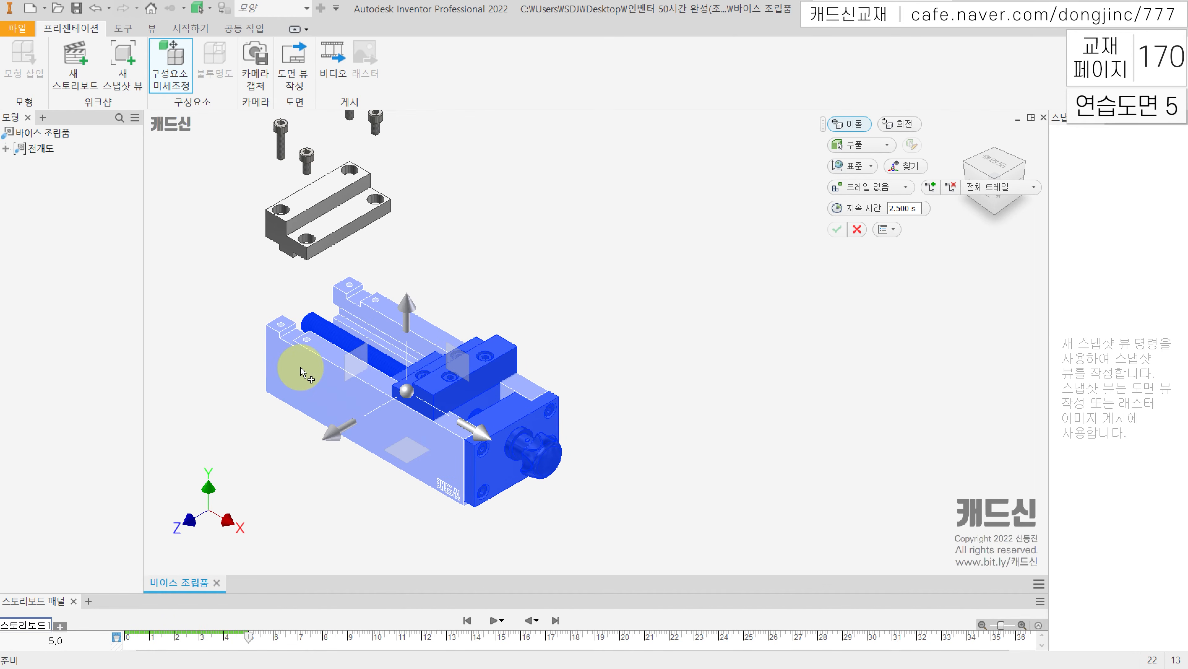
pyautogui.keyDown('ctrl'); pyautogui.click(301, 373); pyautogui.keyUp('ctrl')
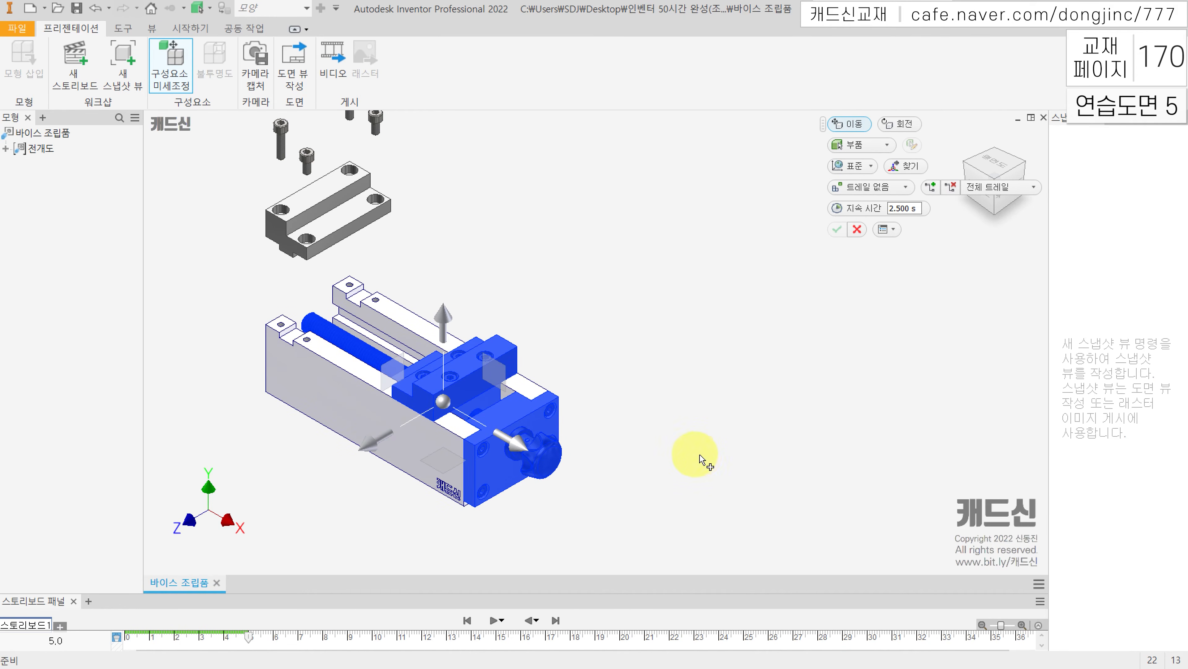
pyautogui.scroll(-3, 686, 433)
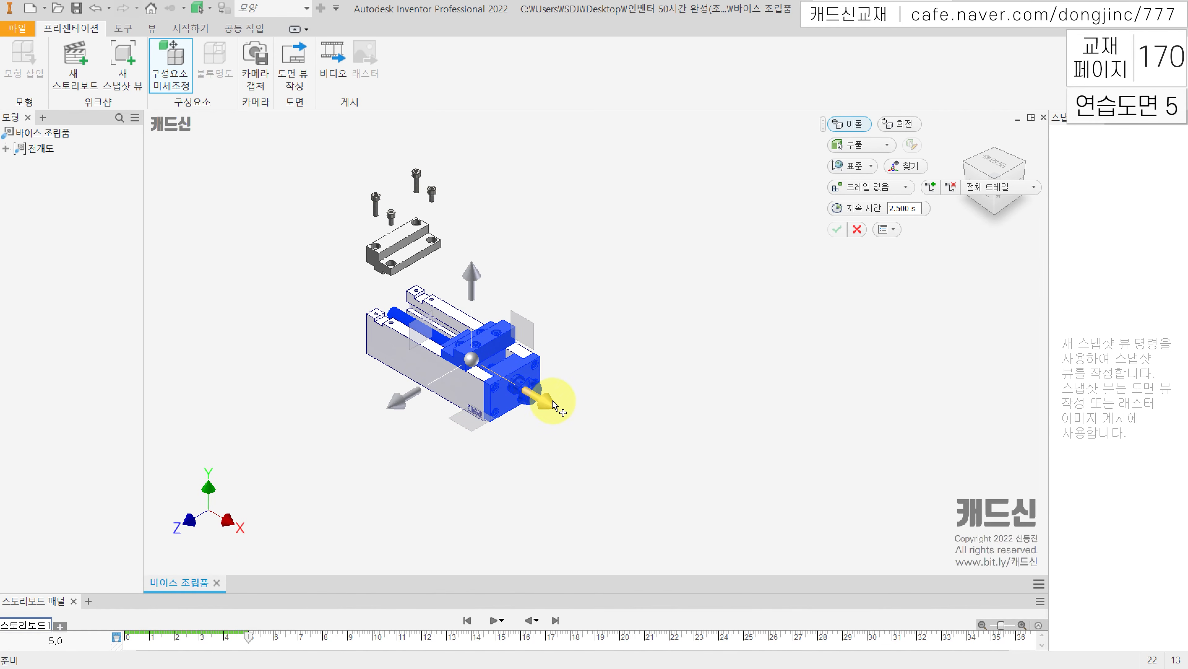
pyautogui.moveTo(544, 399); pyautogui.dragTo(669, 393)
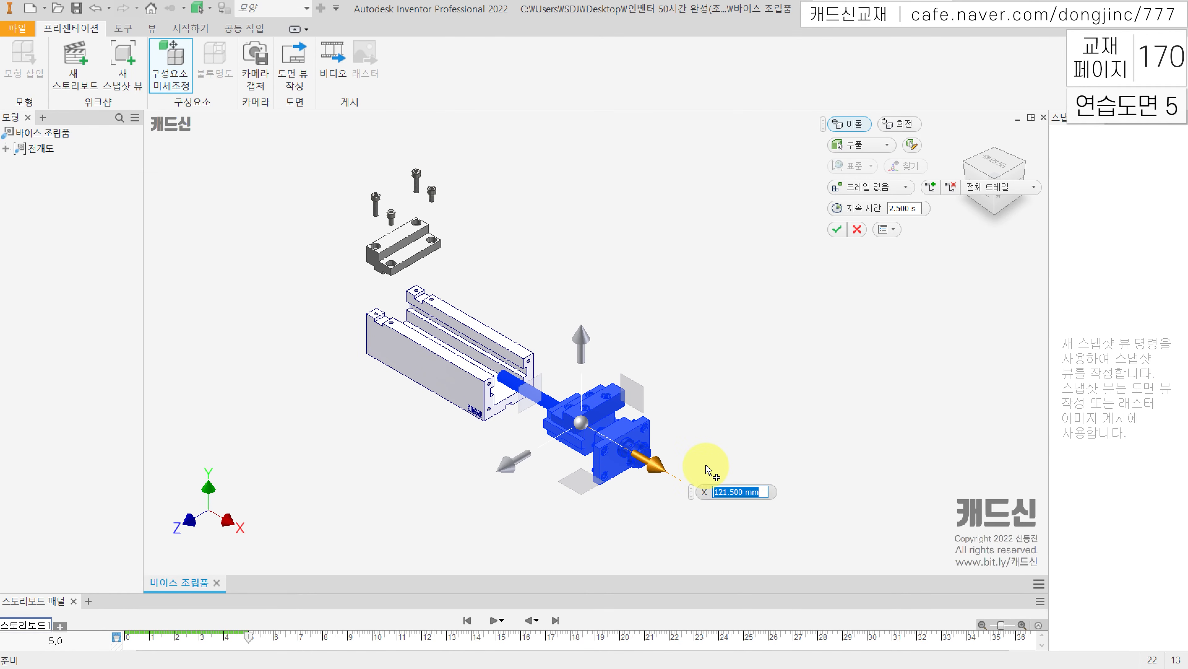
pyautogui.write('120')
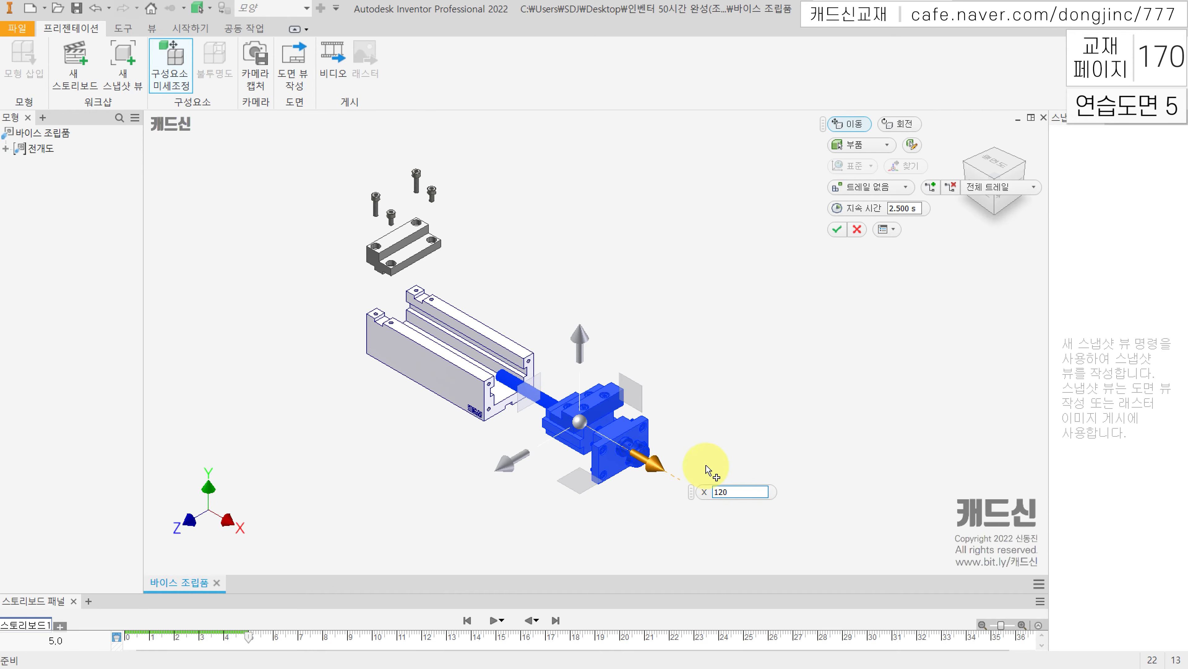
pyautogui.press('Return')
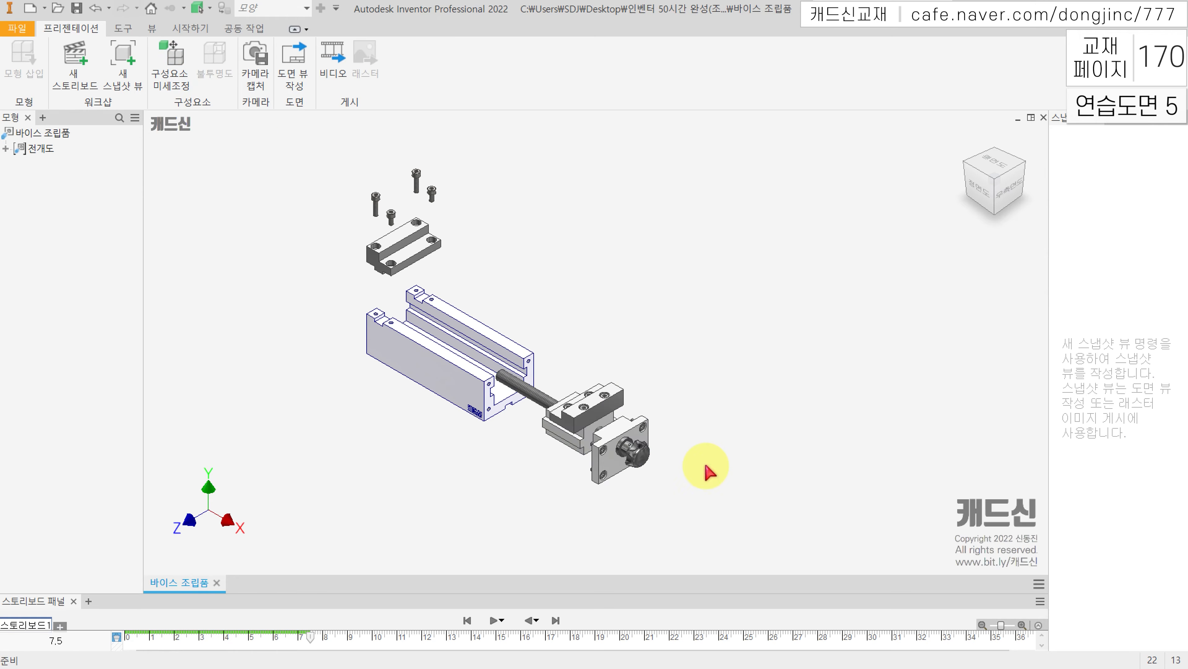
# Step: Move the stepped jaw on the sliding block, together with its four bolts, 50 mm upward along Y
pyautogui.click(173, 66)
pyautogui.scroll(5, 608, 403)
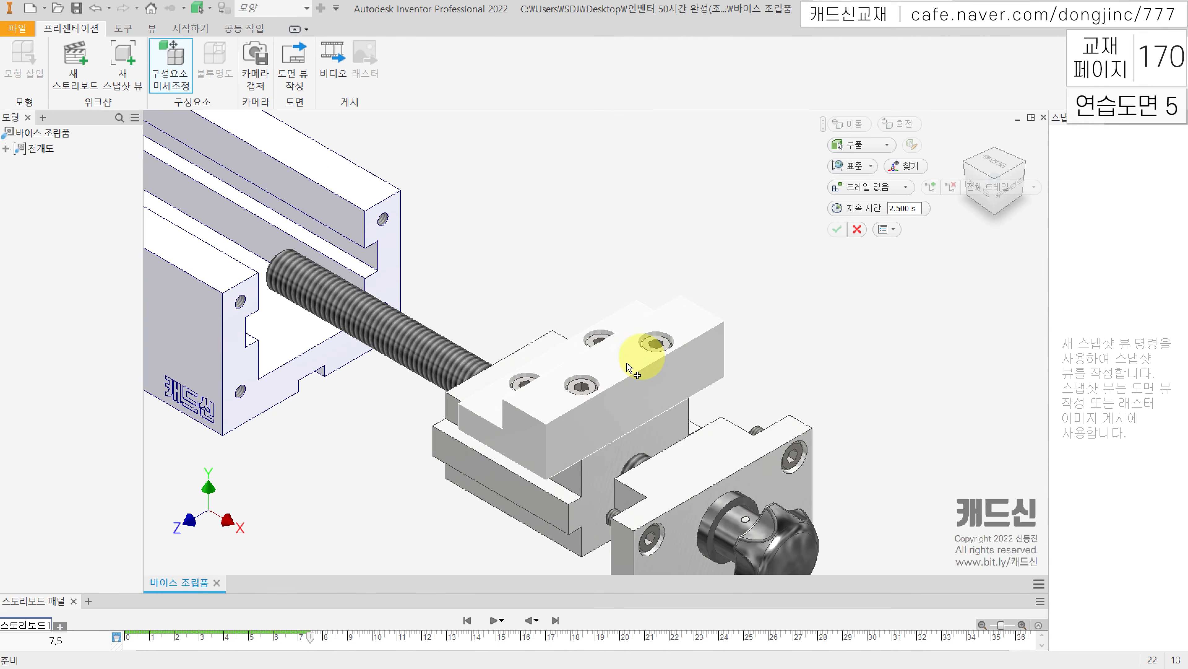
pyautogui.click(648, 347)
pyautogui.click(568, 382)
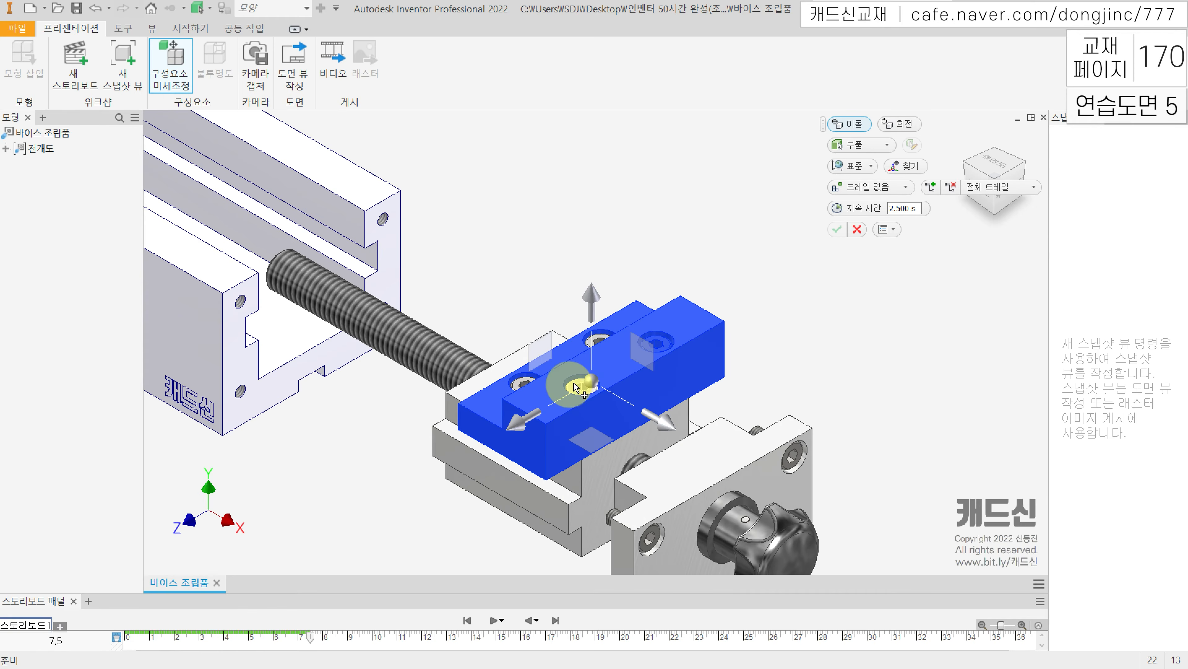
pyautogui.click(521, 382)
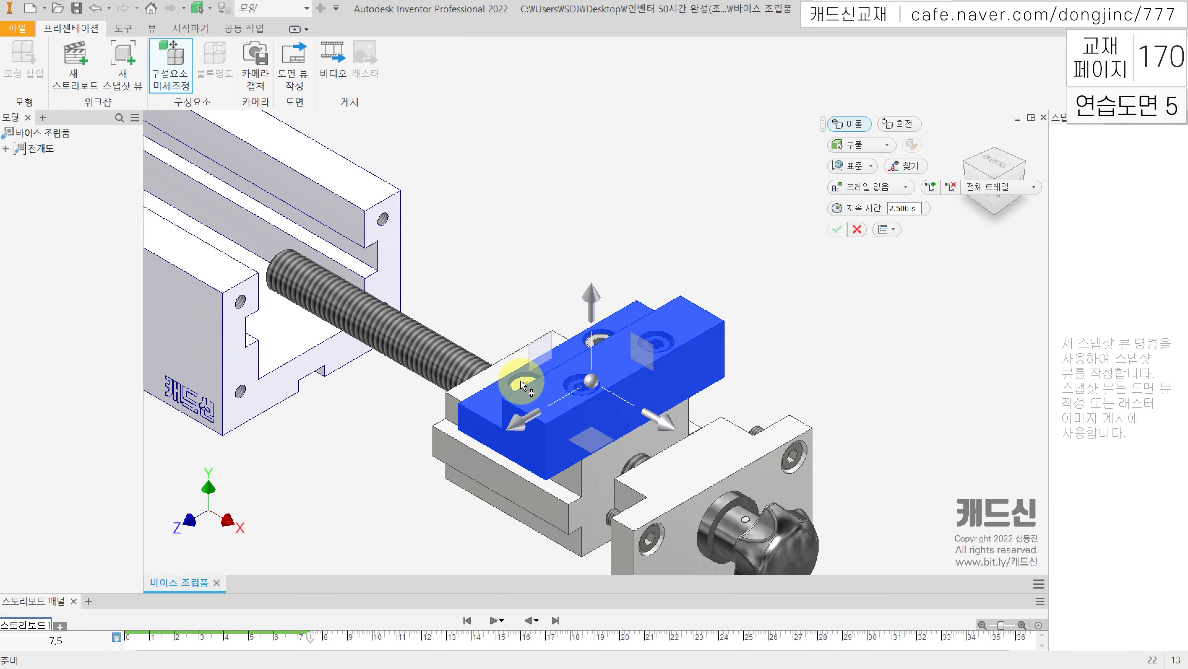
pyautogui.keyDown('ctrl'); pyautogui.click(597, 337); pyautogui.keyUp('ctrl')
pyautogui.scroll(-5, 676, 319)
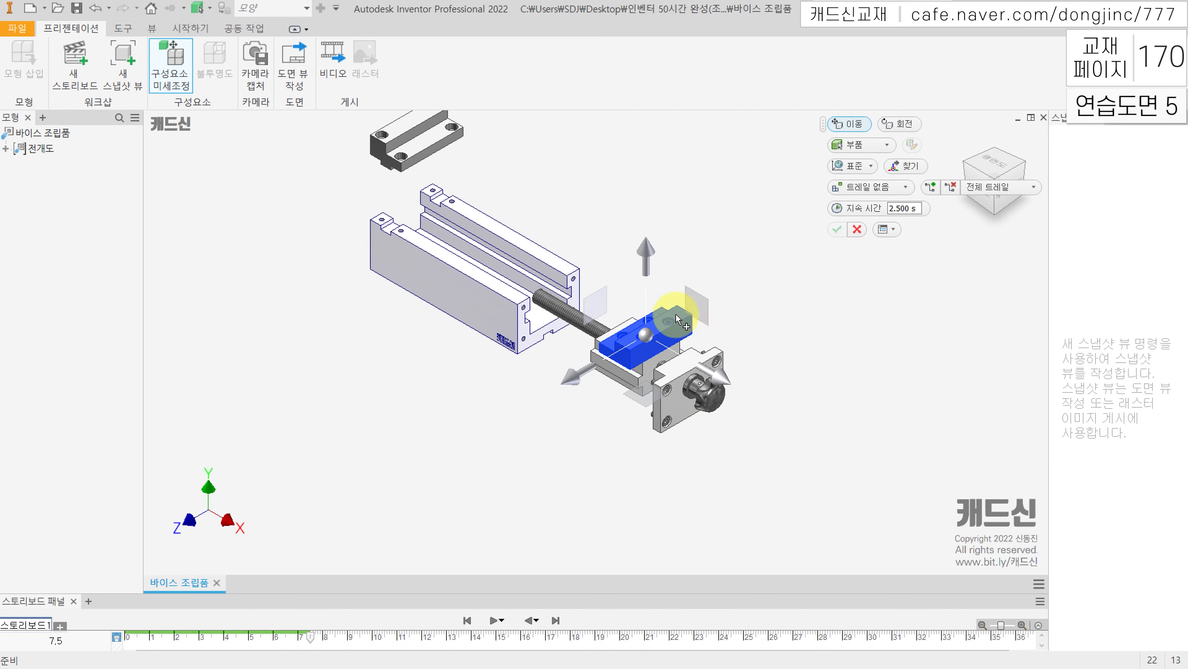
pyautogui.moveTo(648, 267); pyautogui.dragTo(647, 197)
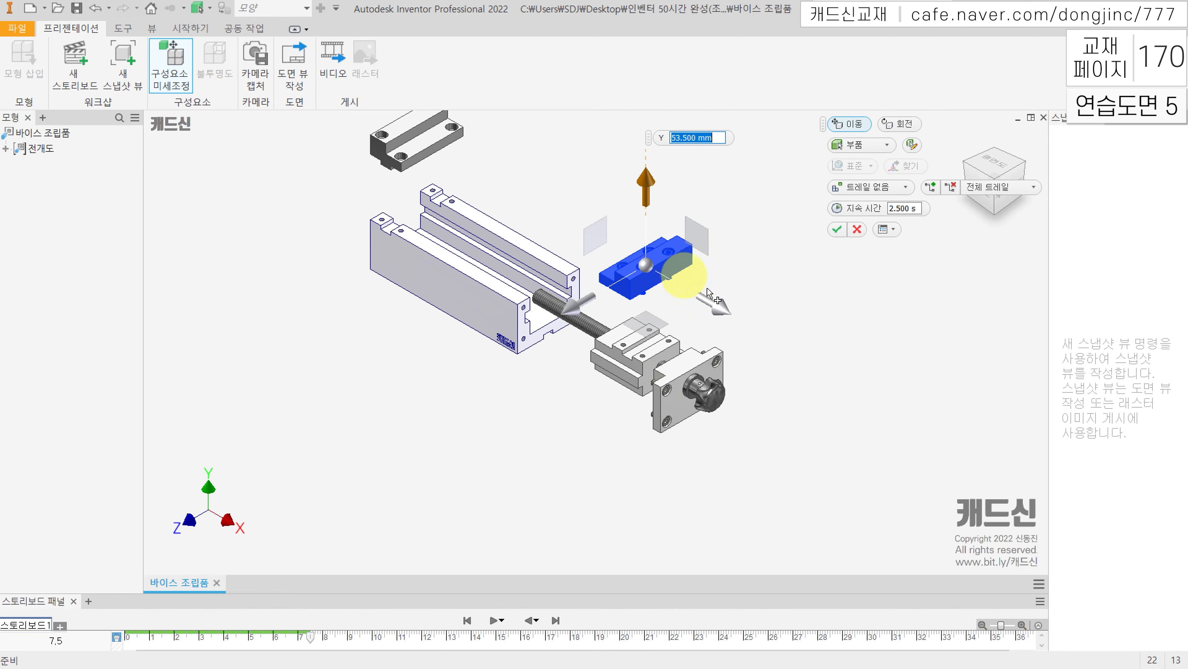
pyautogui.write('50')
pyautogui.press('Return')
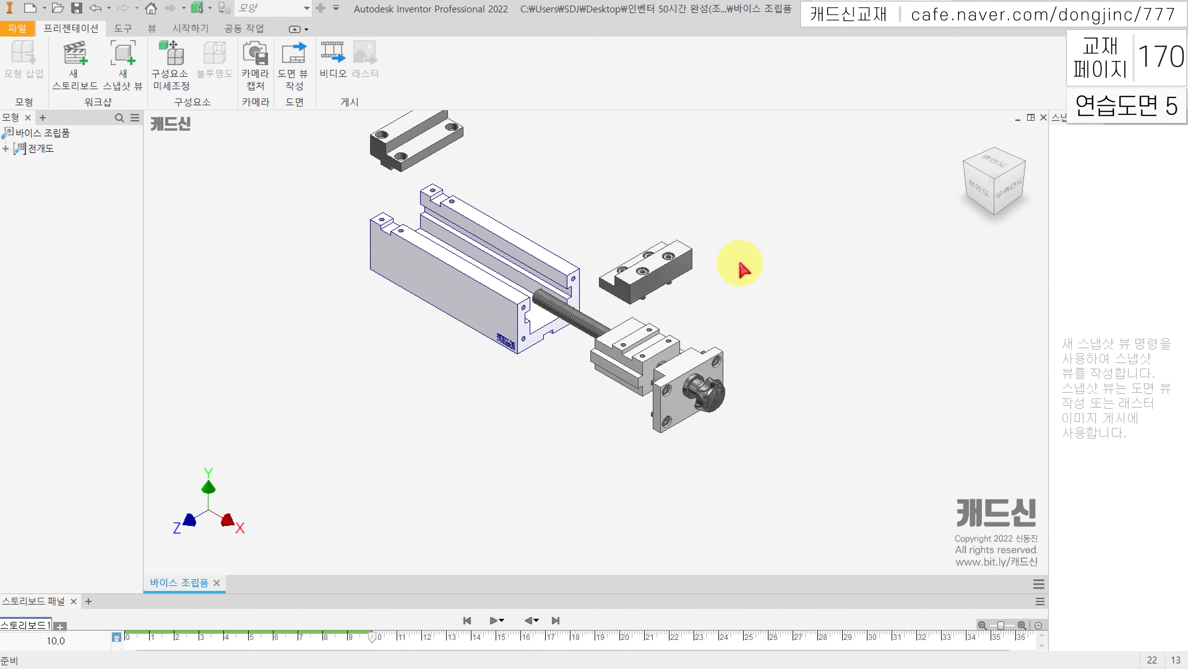
# Step: Tweak the four bolts of the sliding block's jaw 50 mm upward along Y, out of their holes
pyautogui.press('t')
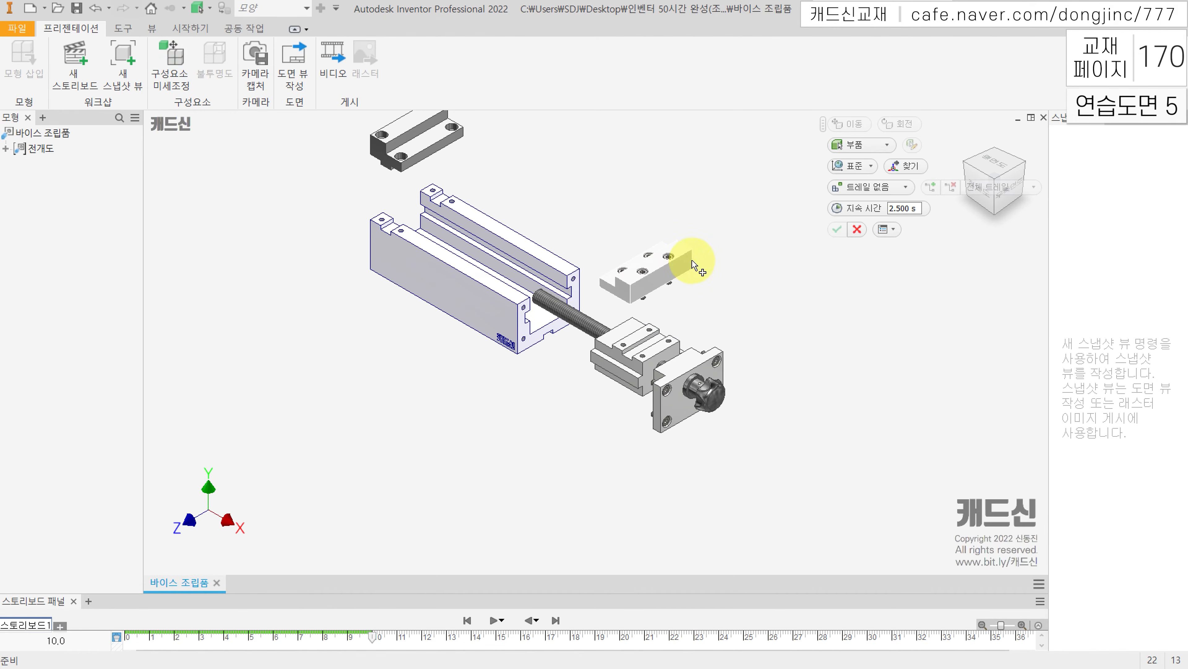
pyautogui.scroll(6, 680, 257)
pyautogui.click(640, 258)
pyautogui.keyDown('ctrl'); pyautogui.click(569, 249); pyautogui.keyUp('ctrl')
pyautogui.keyDown('ctrl'); pyautogui.click(475, 303); pyautogui.keyUp('ctrl')
pyautogui.keyDown('ctrl'); pyautogui.click(545, 308); pyautogui.keyUp('ctrl')
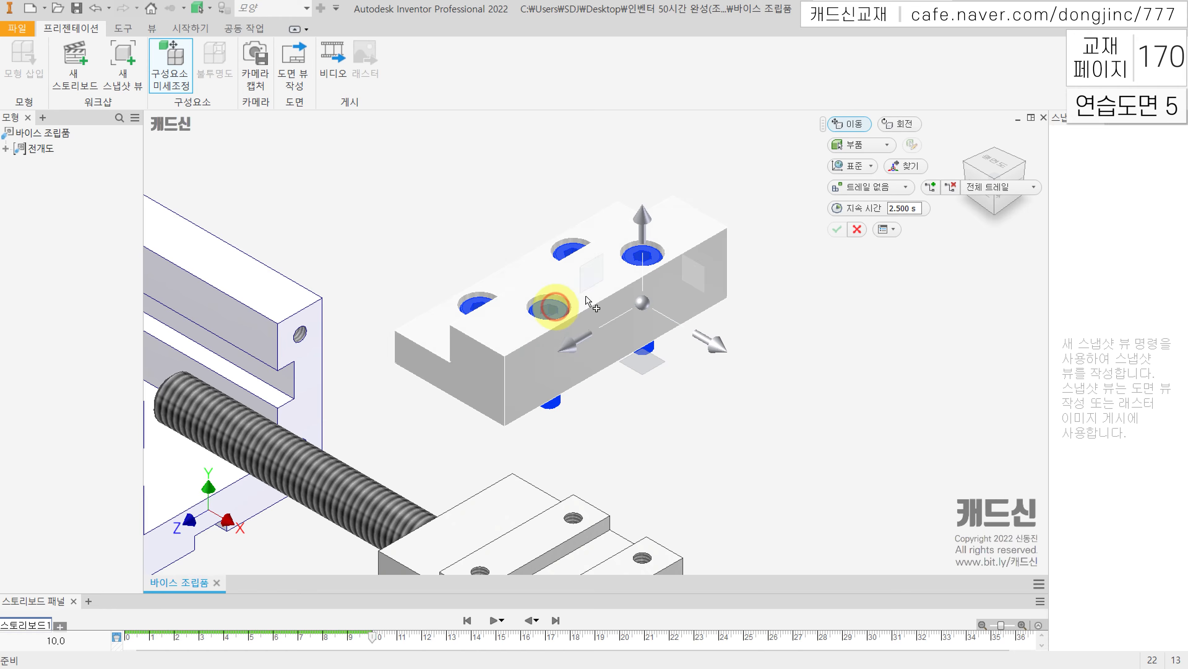
pyautogui.scroll(-5, 588, 311)
pyautogui.moveTo(605, 234); pyautogui.dragTo(612, 164)
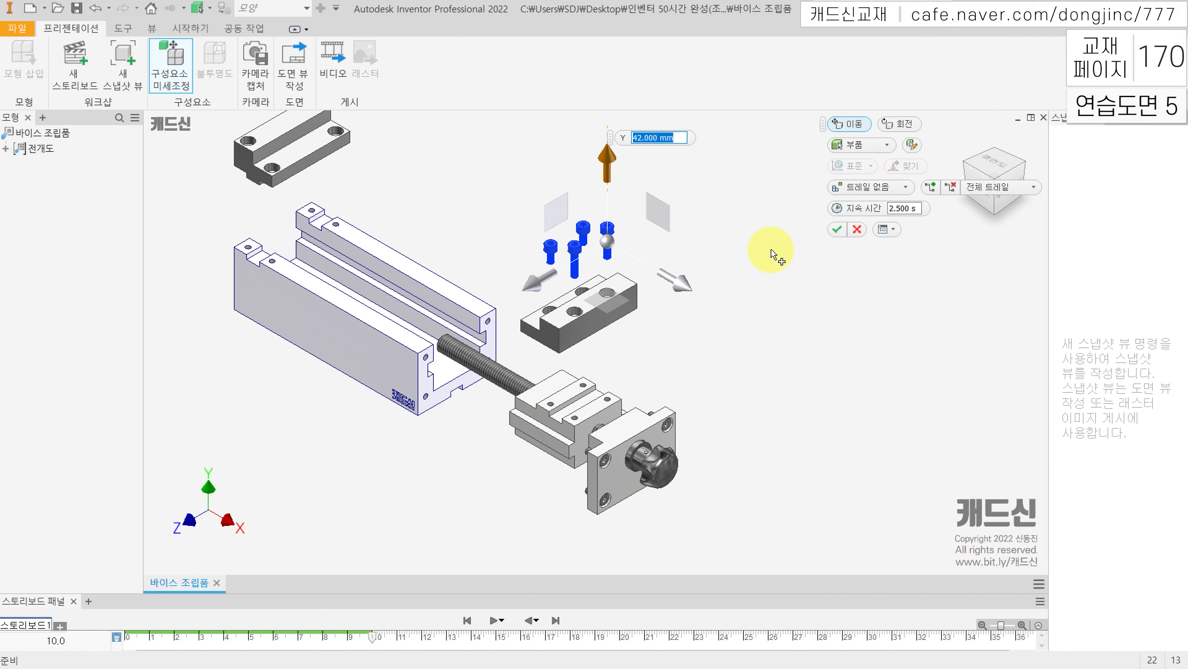
pyautogui.write('50')
pyautogui.press('Return')
pyautogui.moveTo(684, 300); pyautogui.dragTo(709, 344, button='middle')
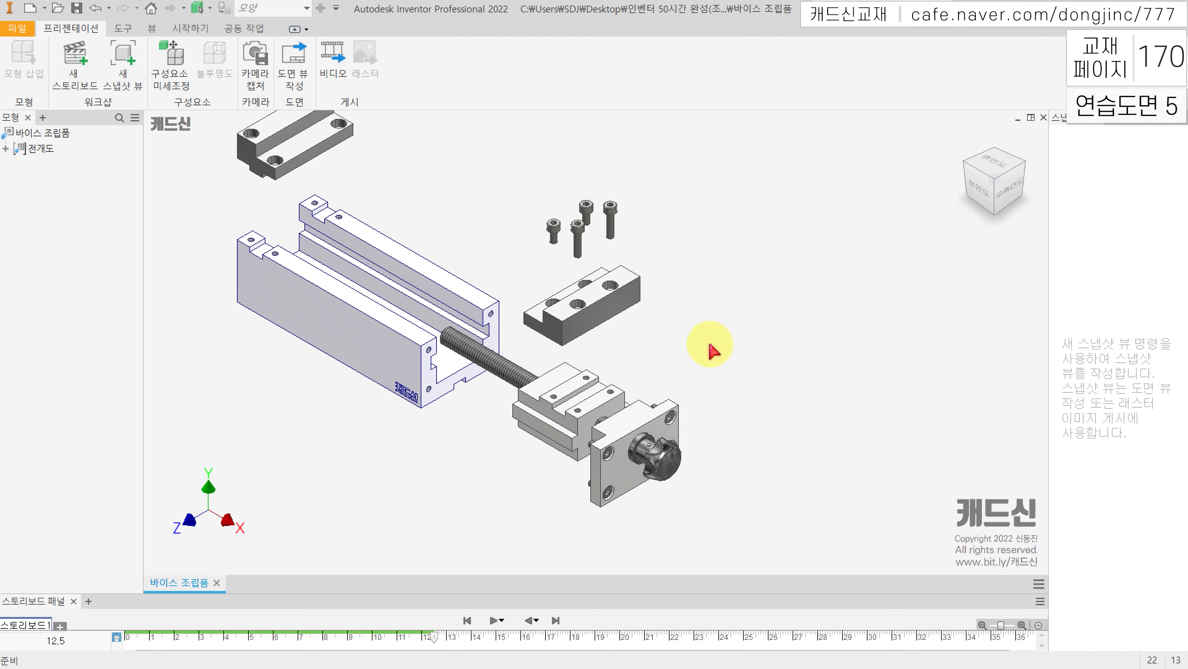
pyautogui.scroll(3, 662, 344)
pyautogui.moveTo(572, 343); pyautogui.dragTo(585, 346)
pyautogui.moveTo(662, 400); pyautogui.dragTo(681, 399)
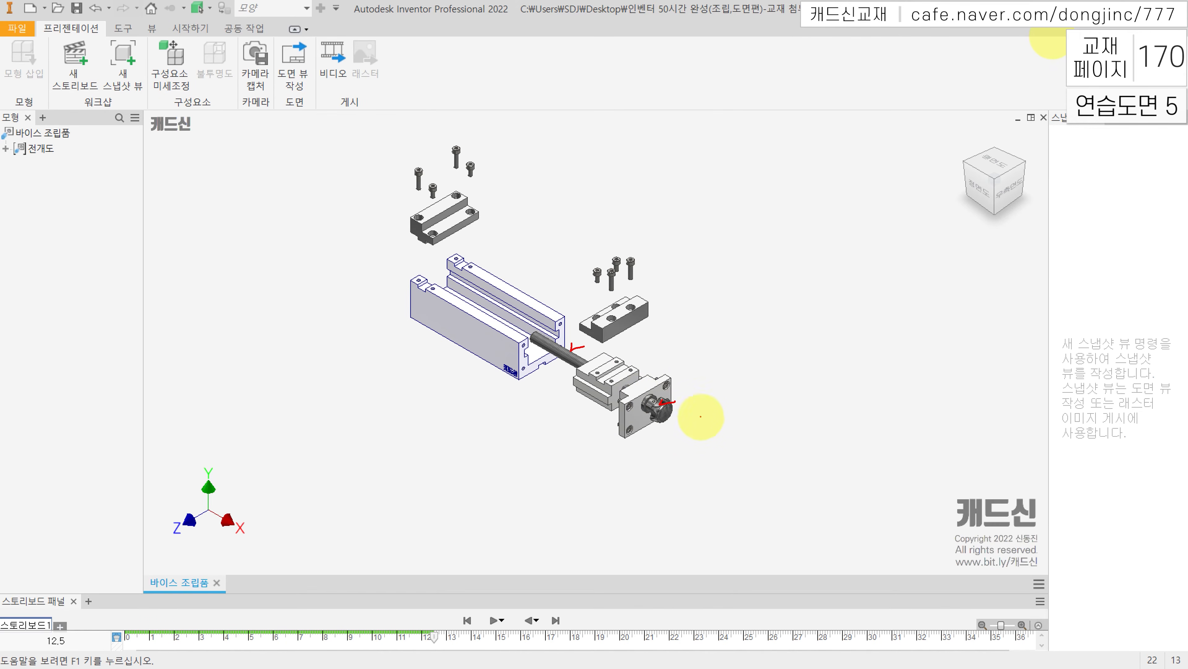
pyautogui.moveTo(676, 418)
pyautogui.mouseDown()
pyautogui.moveTo(765, 459)
pyautogui.moveTo(761, 513)
pyautogui.moveTo(734, 518)
pyautogui.moveTo(595, 431)
pyautogui.moveTo(545, 460)
pyautogui.moveTo(589, 483)
pyautogui.mouseUp()
pyautogui.moveTo(565, 488); pyautogui.dragTo(590, 485)
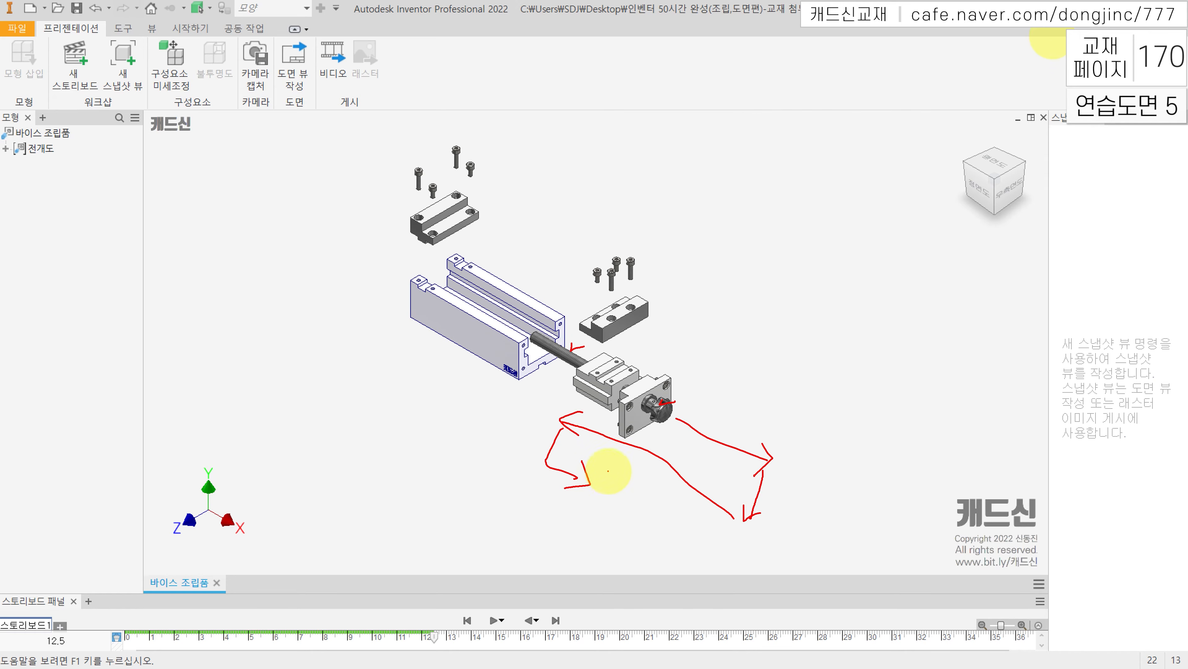
pyautogui.moveTo(772, 410); pyautogui.dragTo(686, 483)
pyautogui.moveTo(720, 389); pyautogui.dragTo(748, 504)
pyautogui.moveTo(656, 525)
pyautogui.mouseDown()
pyautogui.moveTo(579, 463)
pyautogui.moveTo(589, 521)
pyautogui.mouseUp()
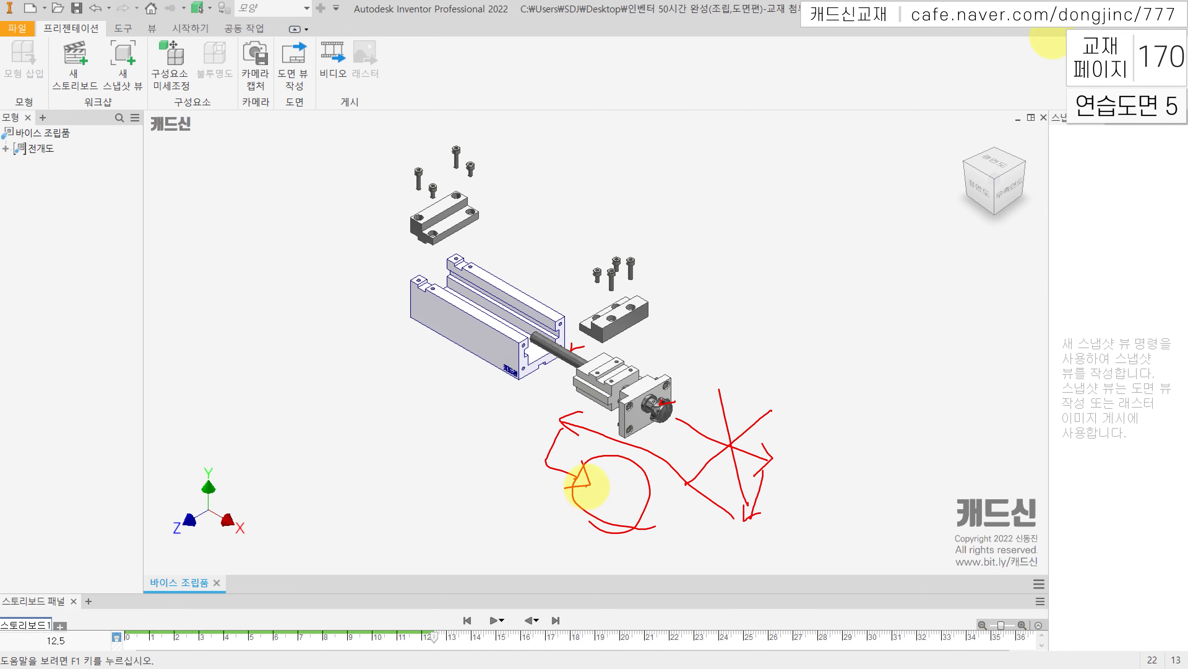
pyautogui.moveTo(756, 421); pyautogui.dragTo(647, 481)
pyautogui.moveTo(695, 403); pyautogui.dragTo(723, 491)
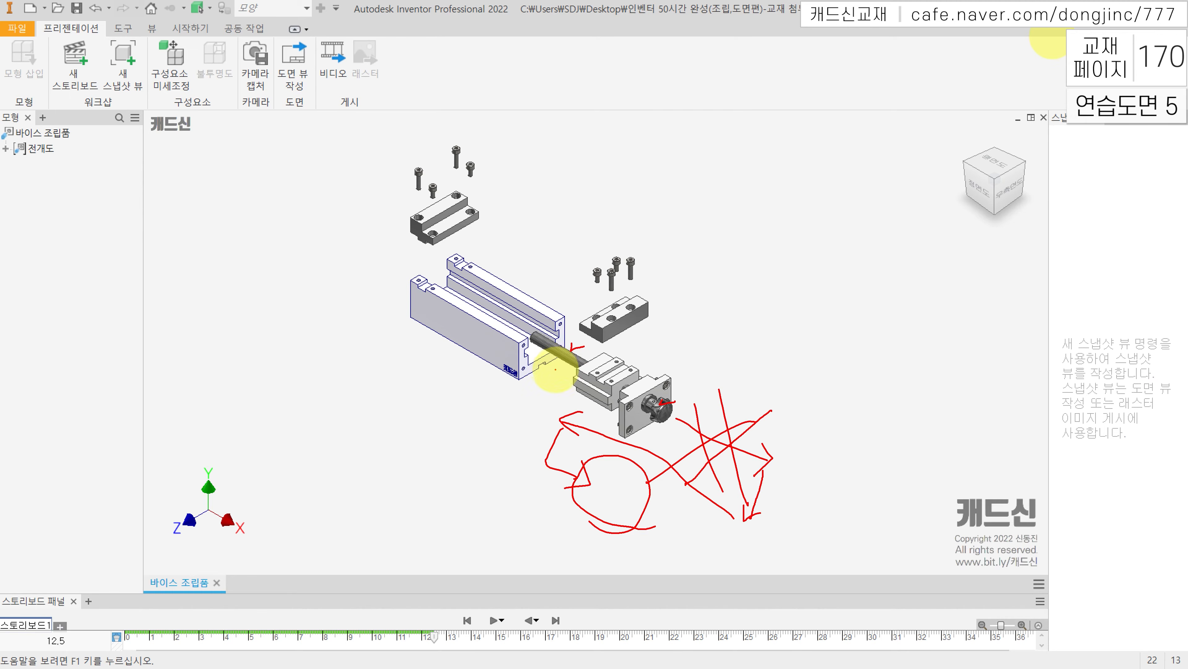
pyautogui.moveTo(576, 333); pyautogui.dragTo(558, 342)
pyautogui.moveTo(664, 405); pyautogui.dragTo(666, 408)
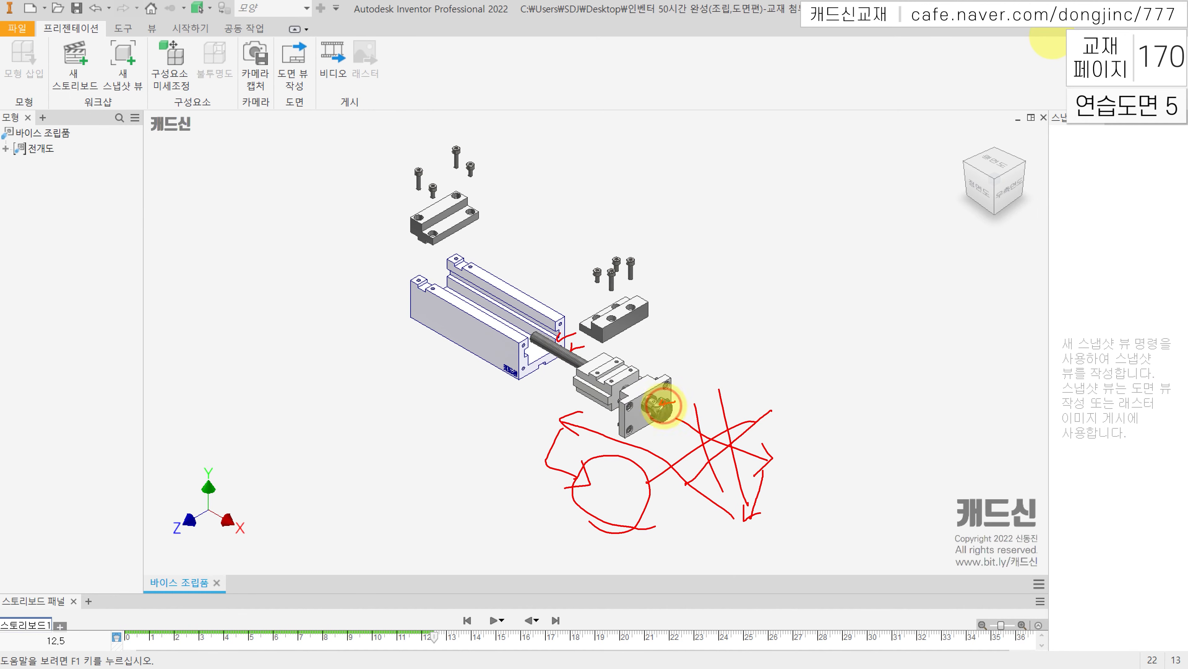
pyautogui.moveTo(562, 366)
pyautogui.mouseDown()
pyautogui.moveTo(550, 450)
pyautogui.moveTo(534, 442)
pyautogui.moveTo(568, 449)
pyautogui.mouseUp()
pyautogui.moveTo(650, 477)
pyautogui.mouseDown()
pyautogui.moveTo(582, 439)
pyautogui.moveTo(579, 528)
pyautogui.moveTo(598, 447)
pyautogui.mouseUp()
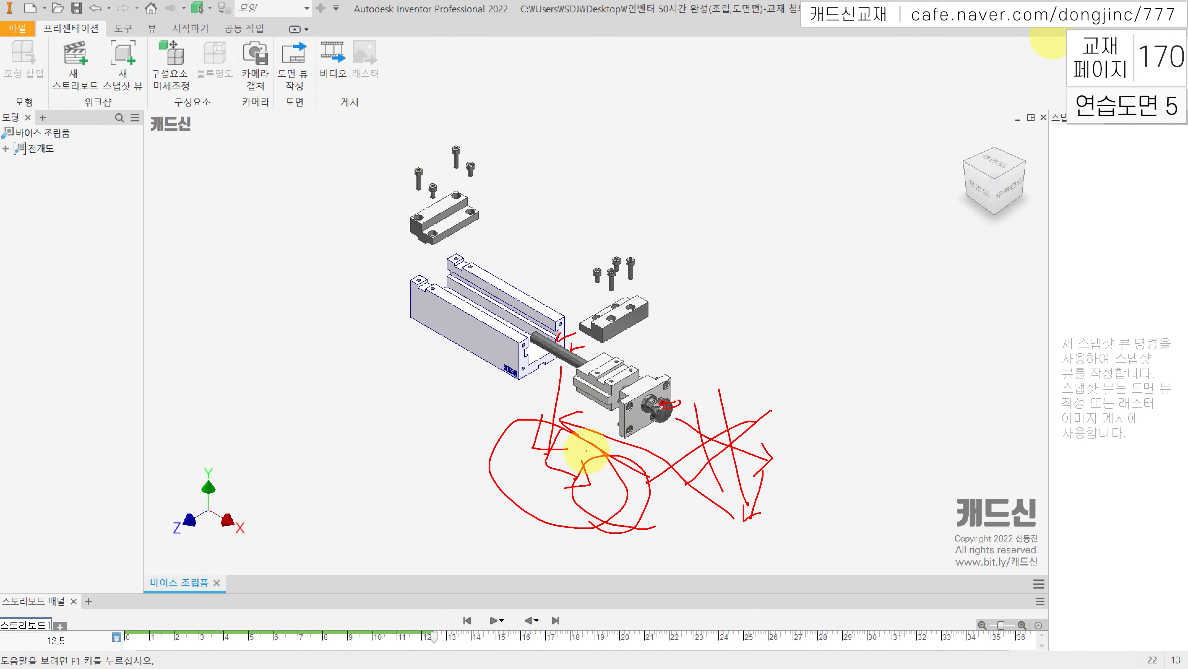
pyautogui.press('Escape')
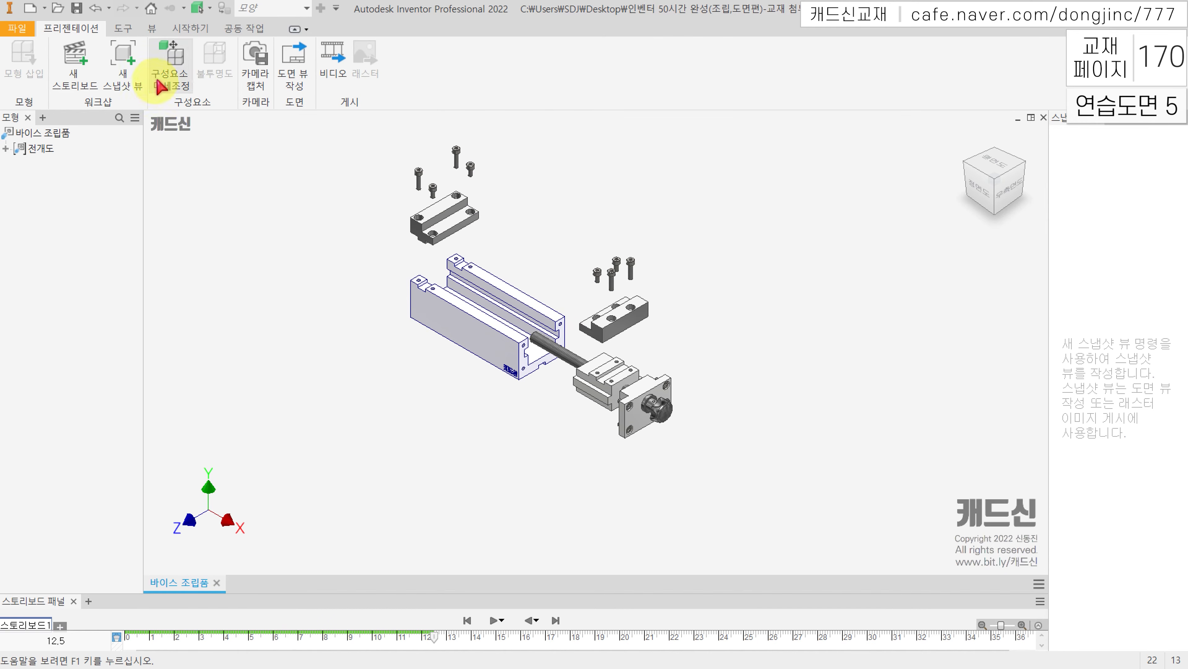
# Step: Move the threaded screw together with its handle and pin -100 mm along Y, below the sliding block and end plate
pyautogui.click(185, 63)
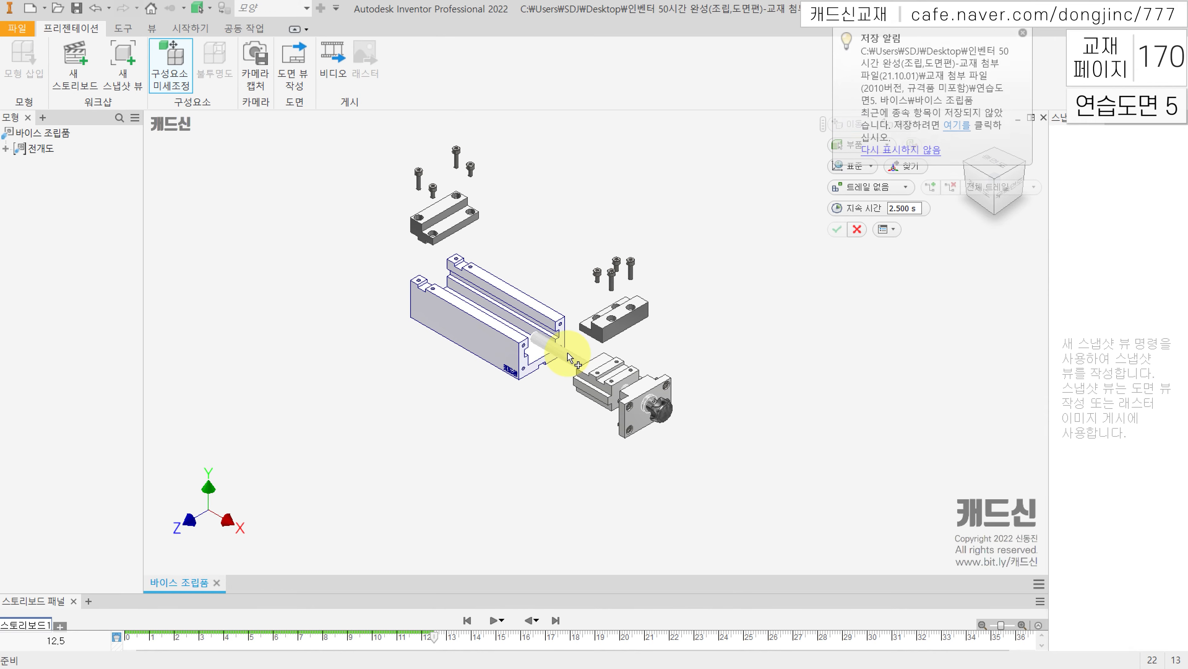
pyautogui.click(575, 361)
pyautogui.scroll(5, 660, 450)
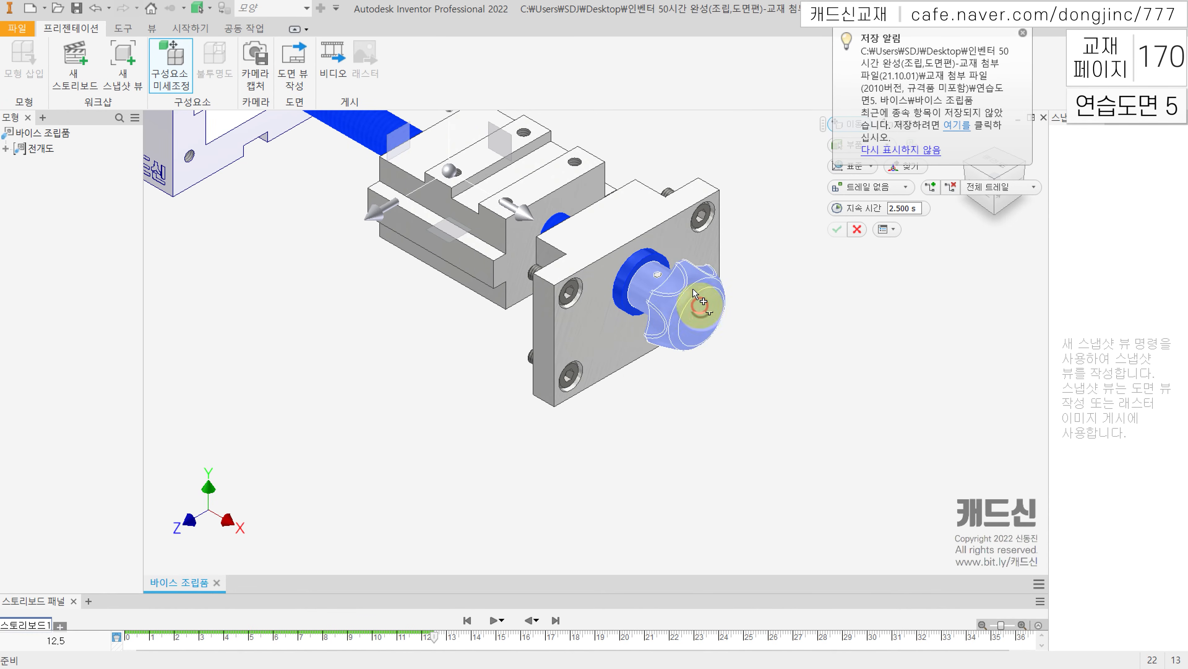
pyautogui.scroll(5, 697, 313)
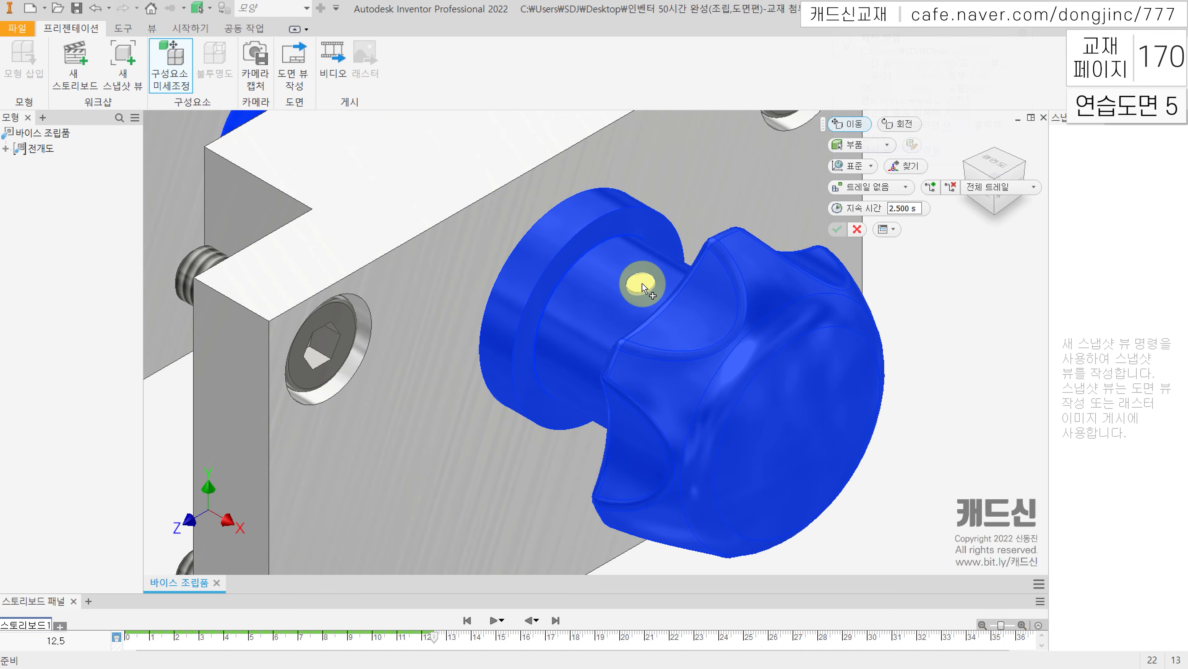
pyautogui.scroll(-5, 642, 287)
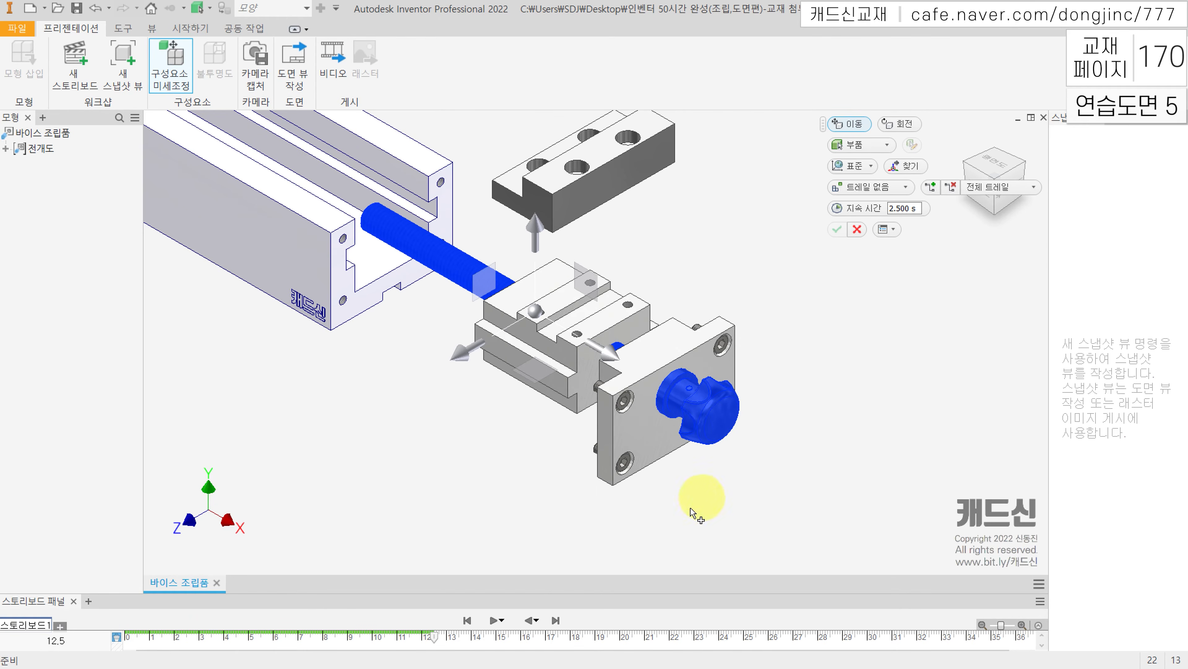
pyautogui.scroll(-3, 478, 521)
pyautogui.moveTo(478, 521); pyautogui.dragTo(521, 444, button='middle')
pyautogui.moveTo(547, 241); pyautogui.dragTo(567, 399)
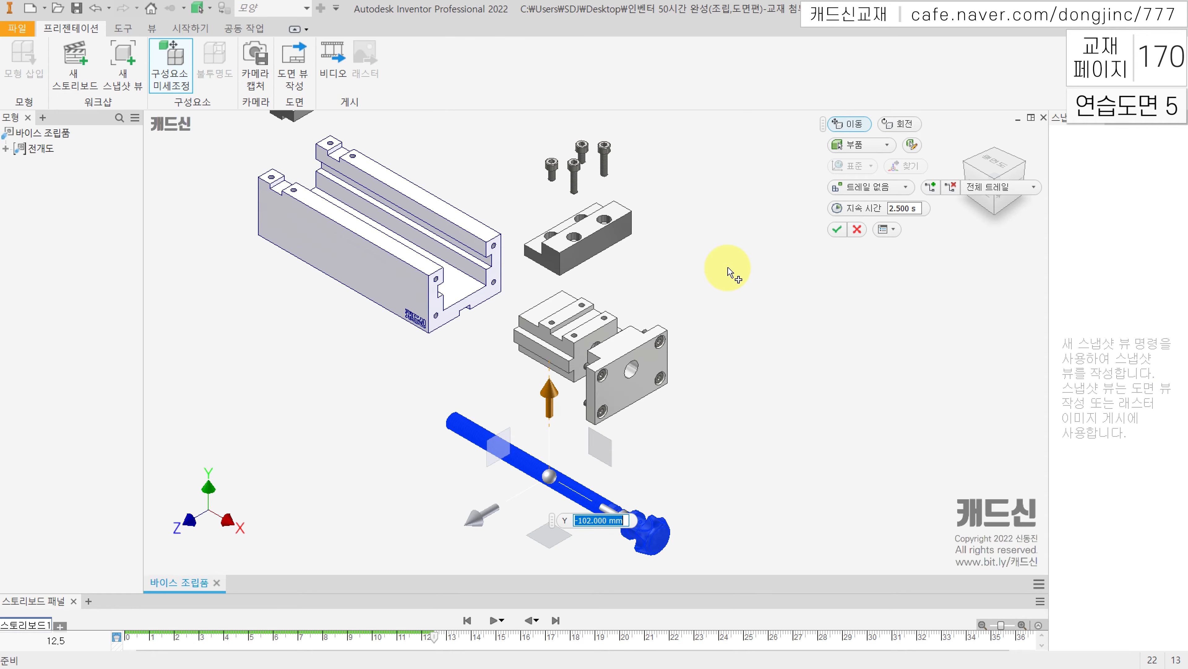
pyautogui.write('-100')
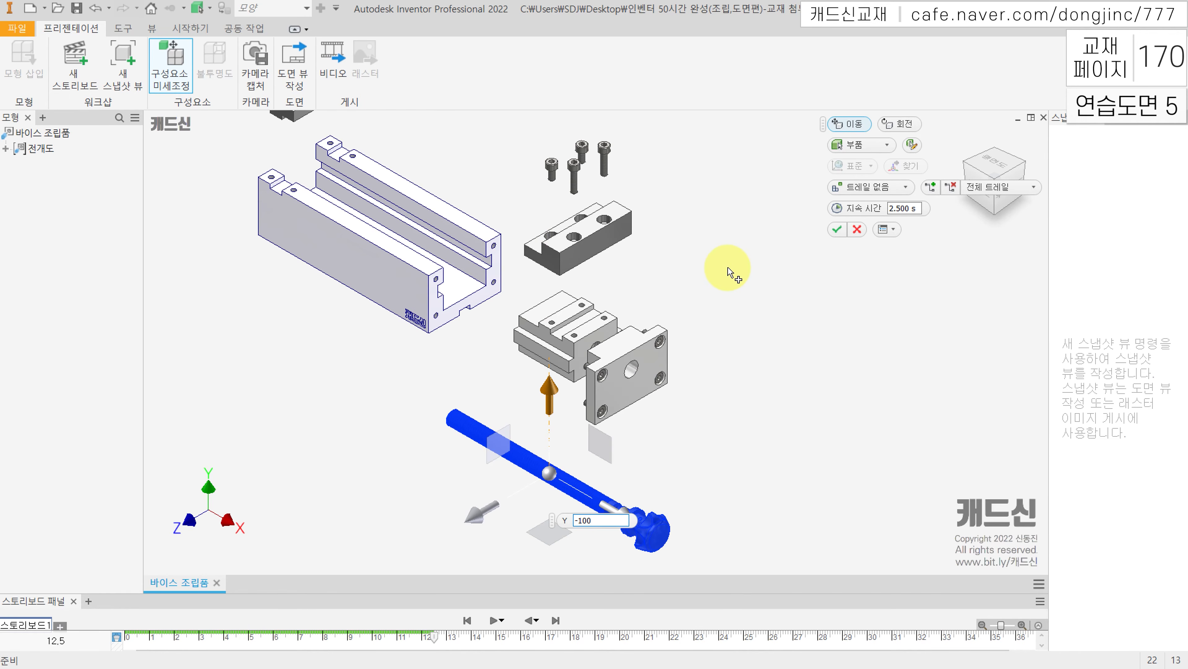
pyautogui.press('Return')
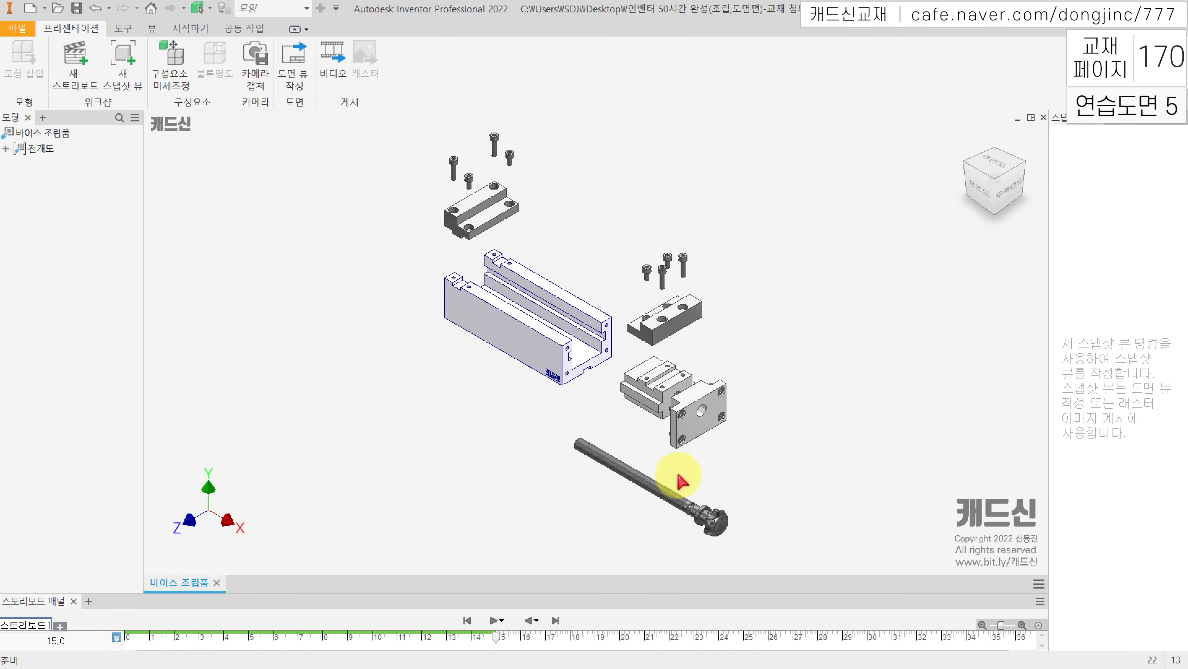
# Step: Play back the storyboard to review the tweaks of the exploded vise
pyautogui.click(495, 620)
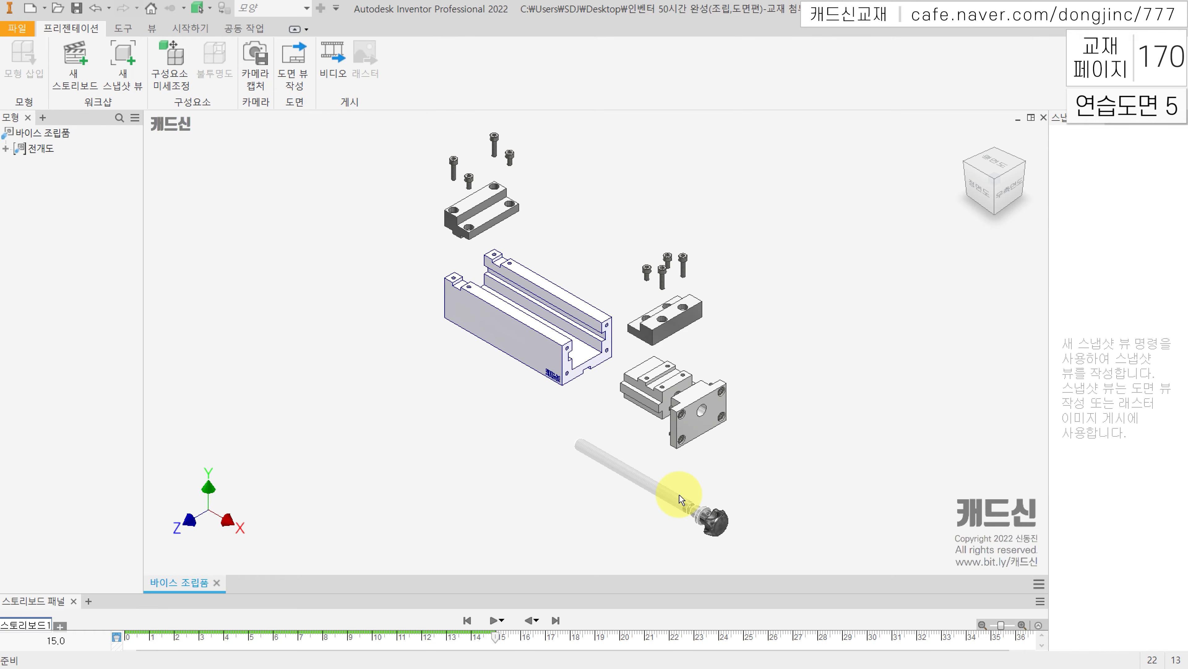
pyautogui.moveTo(816, 487); pyautogui.dragTo(781, 374, button='middle')
pyautogui.scroll(3, 757, 395)
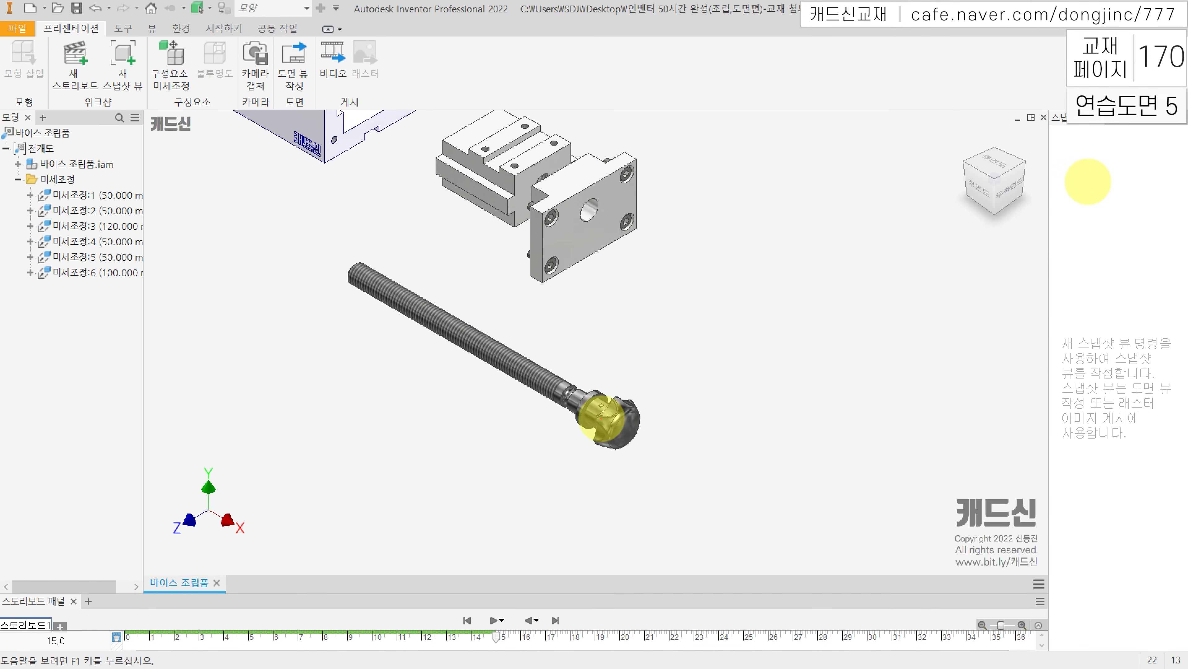
pyautogui.moveTo(728, 465); pyautogui.dragTo(687, 463)
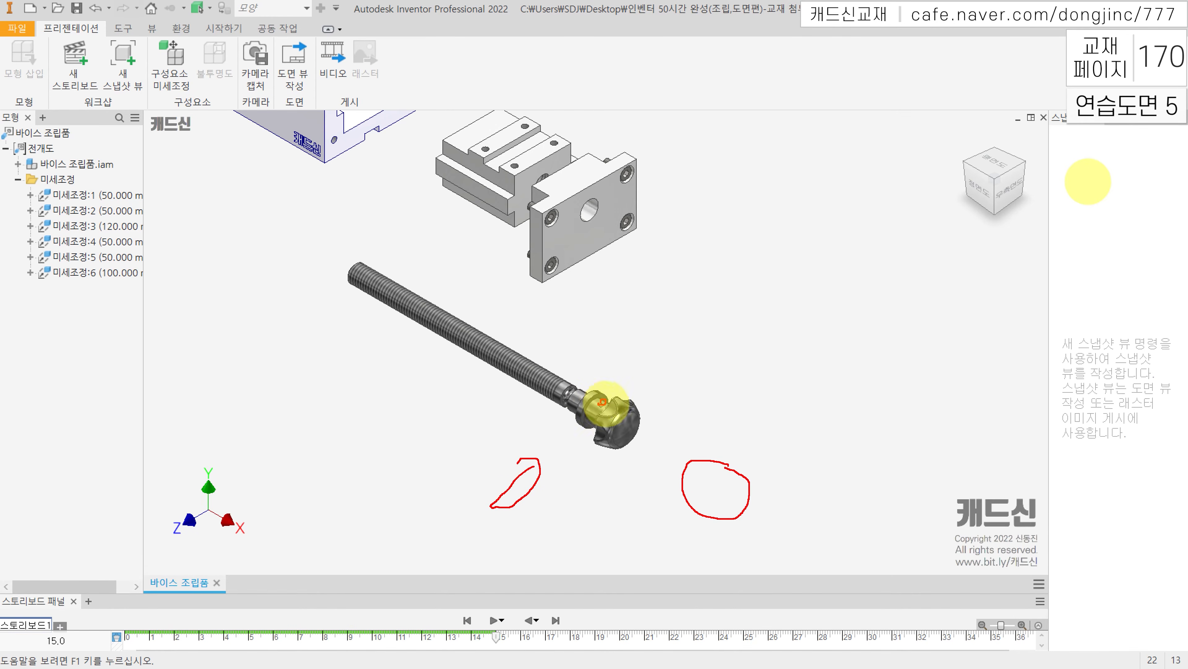
pyautogui.moveTo(604, 399)
pyautogui.mouseDown()
pyautogui.moveTo(602, 351)
pyautogui.moveTo(618, 370)
pyautogui.mouseUp()
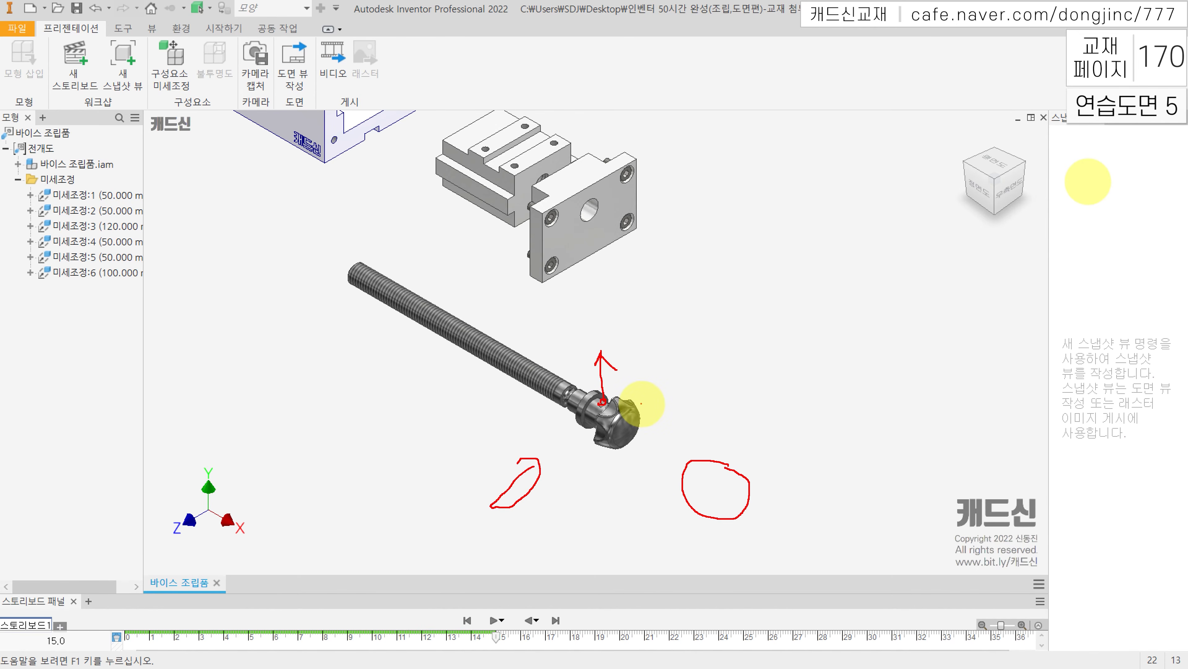
pyautogui.moveTo(517, 294)
pyautogui.mouseDown()
pyautogui.moveTo(505, 294)
pyautogui.moveTo(538, 319)
pyautogui.moveTo(601, 323)
pyautogui.mouseUp()
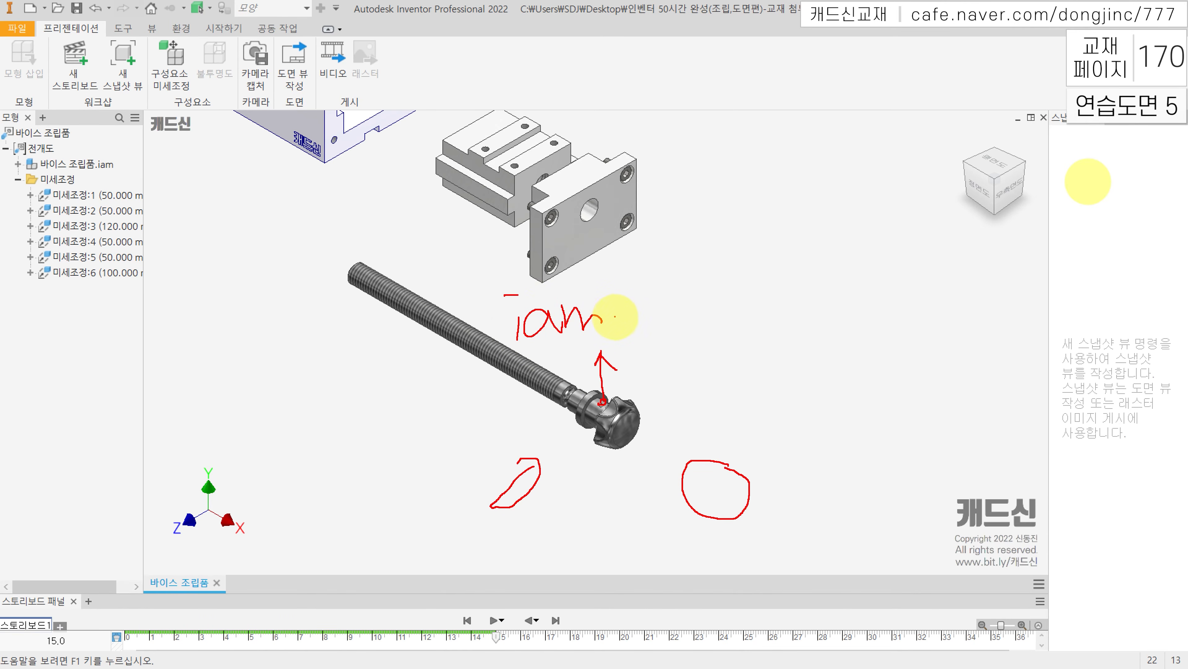
pyautogui.press('Escape')
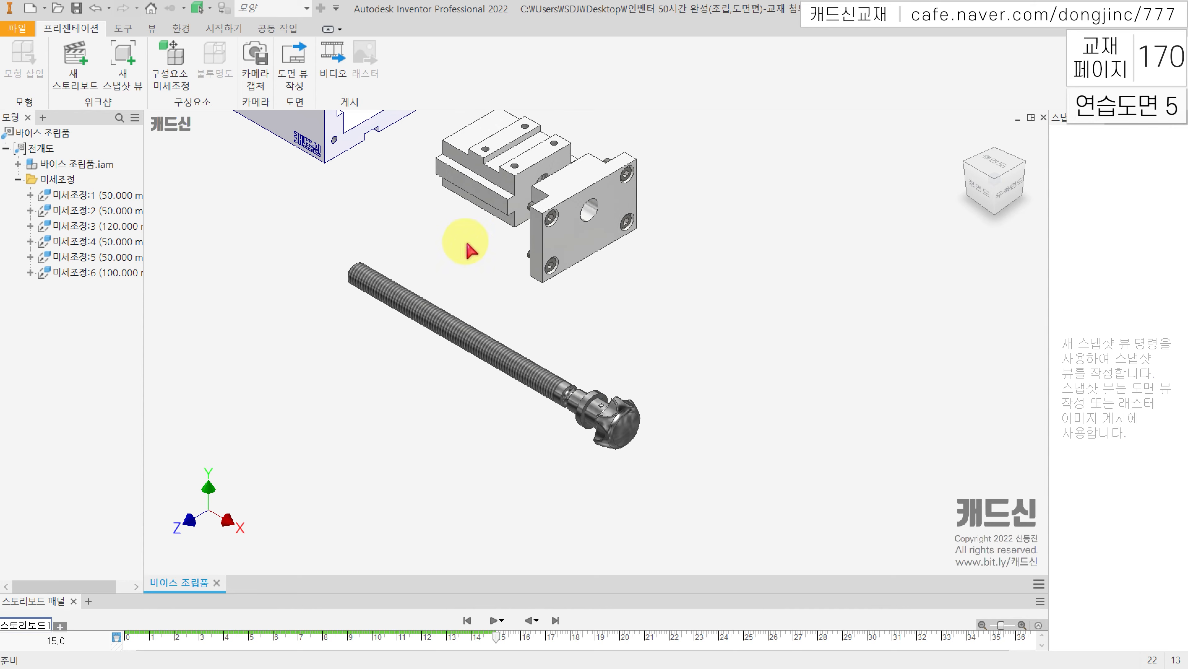
# Step: Open the source assembly 바이스 조립품.iam from the presentation and show it in the home view
pyautogui.click(5, 148)
pyautogui.click(6, 148)
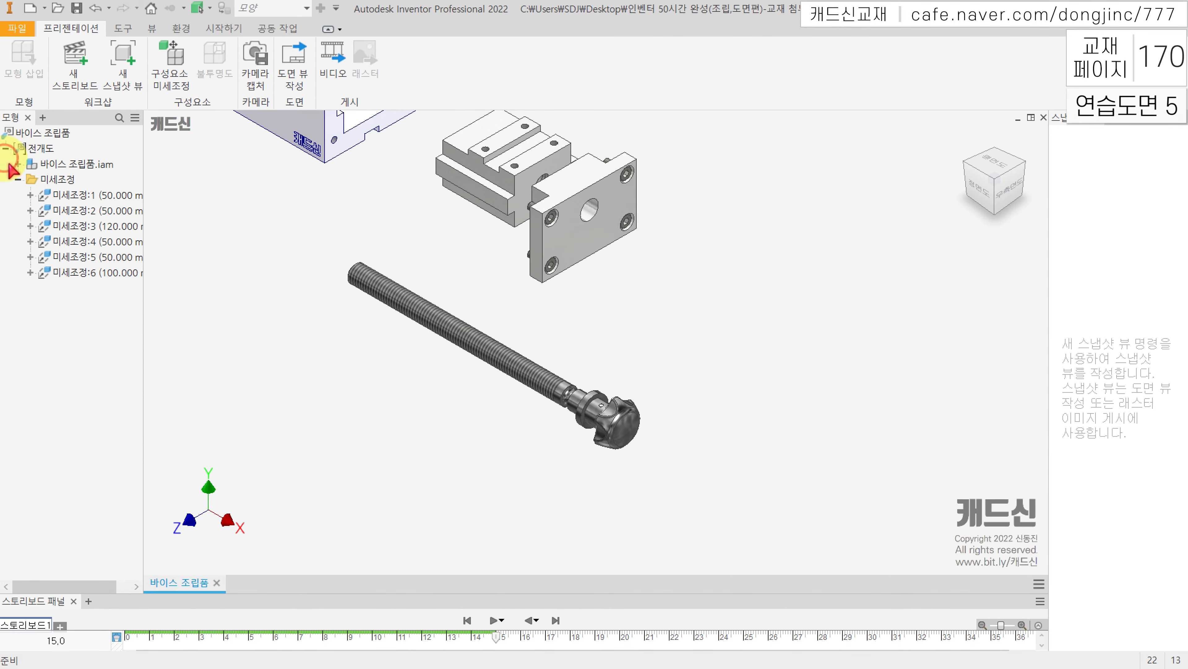
pyautogui.click(32, 163)
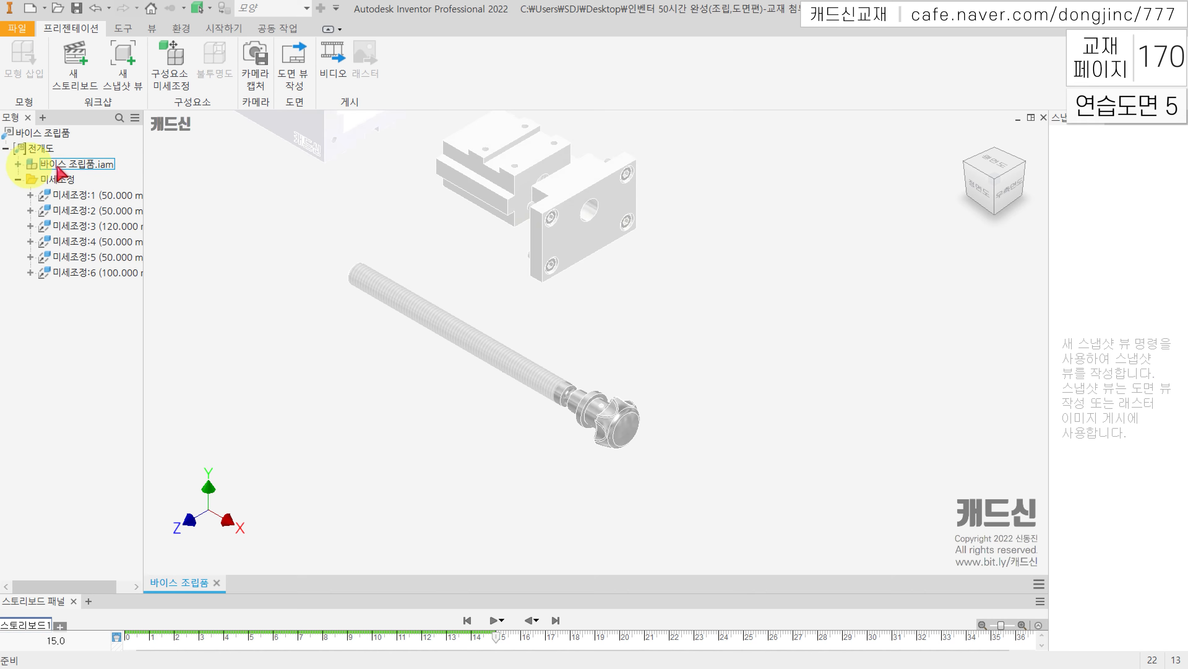
pyautogui.click(92, 165)
pyautogui.rightClick(95, 165)
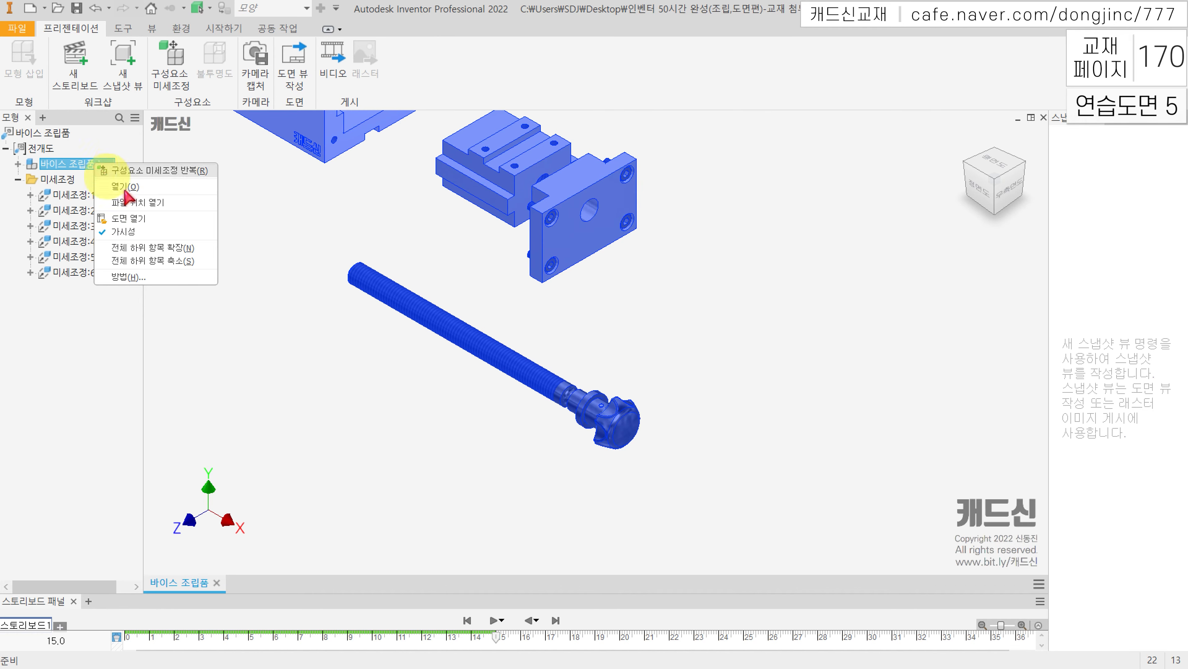
pyautogui.click(146, 190)
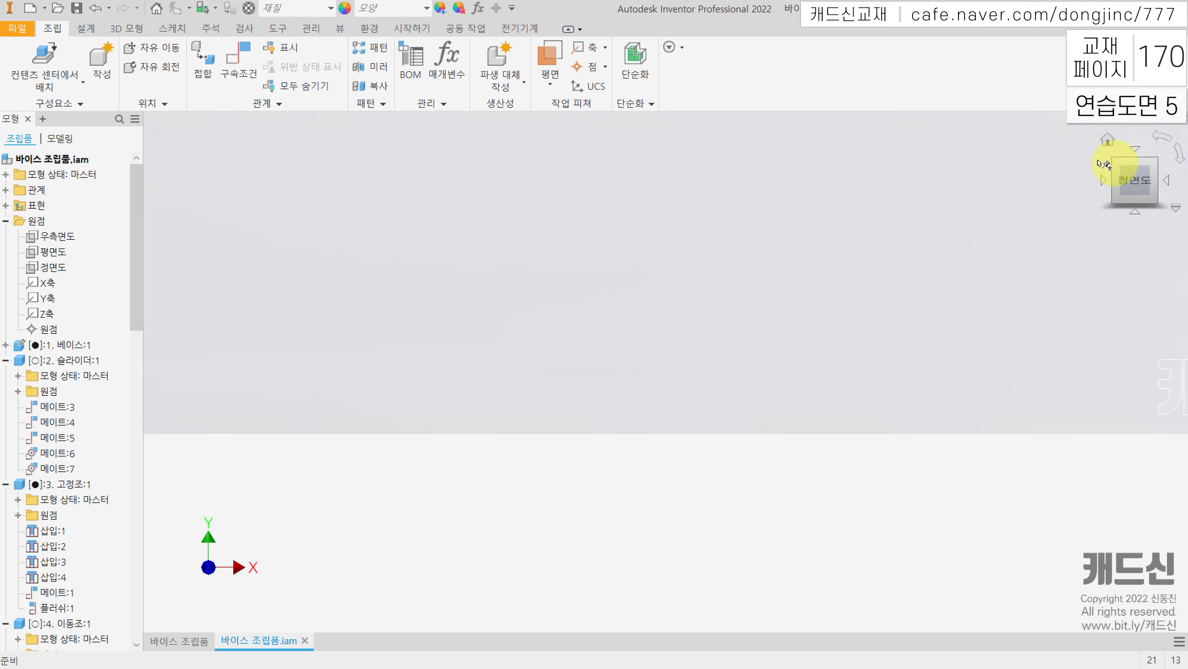
pyautogui.click(1111, 137)
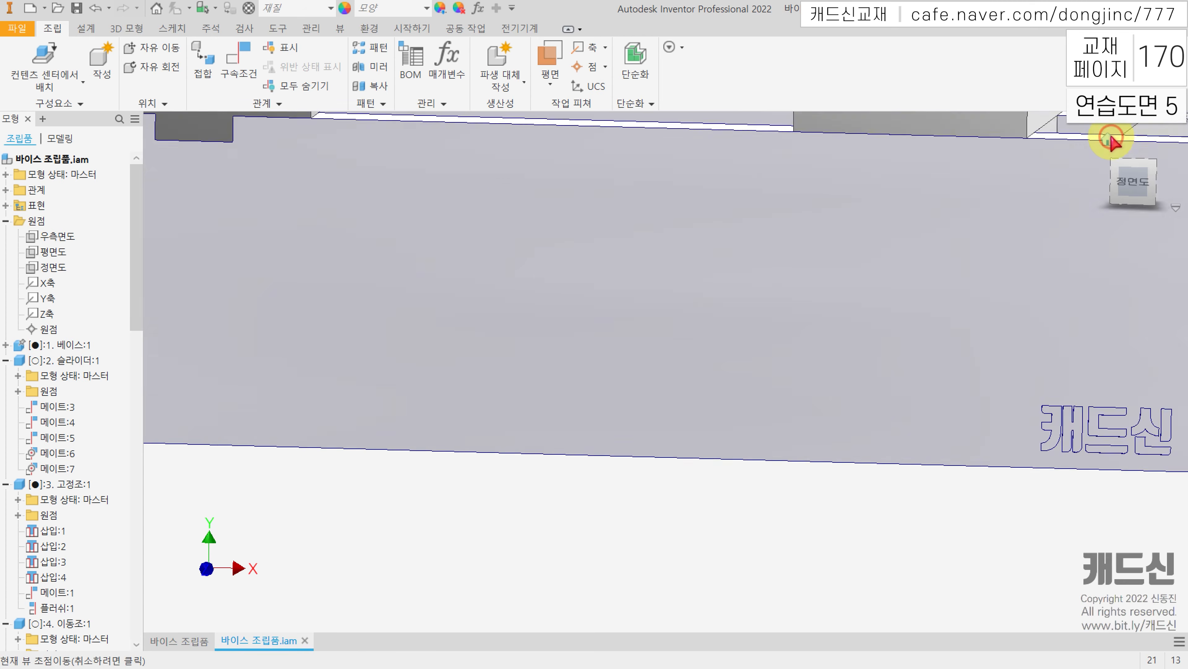
# Step: Locate the 손잡이(4호) handle in the assembly structure and highlight the 우측면도 plane in its origin
pyautogui.click(845, 492)
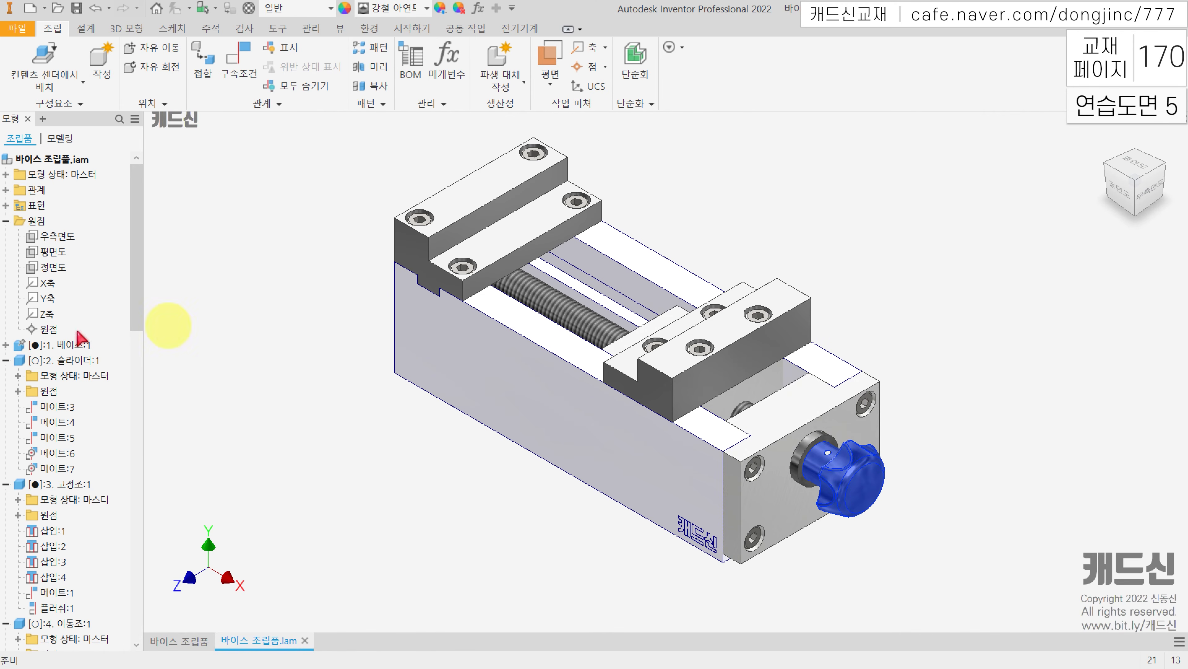
pyautogui.scroll(-10, 108, 361)
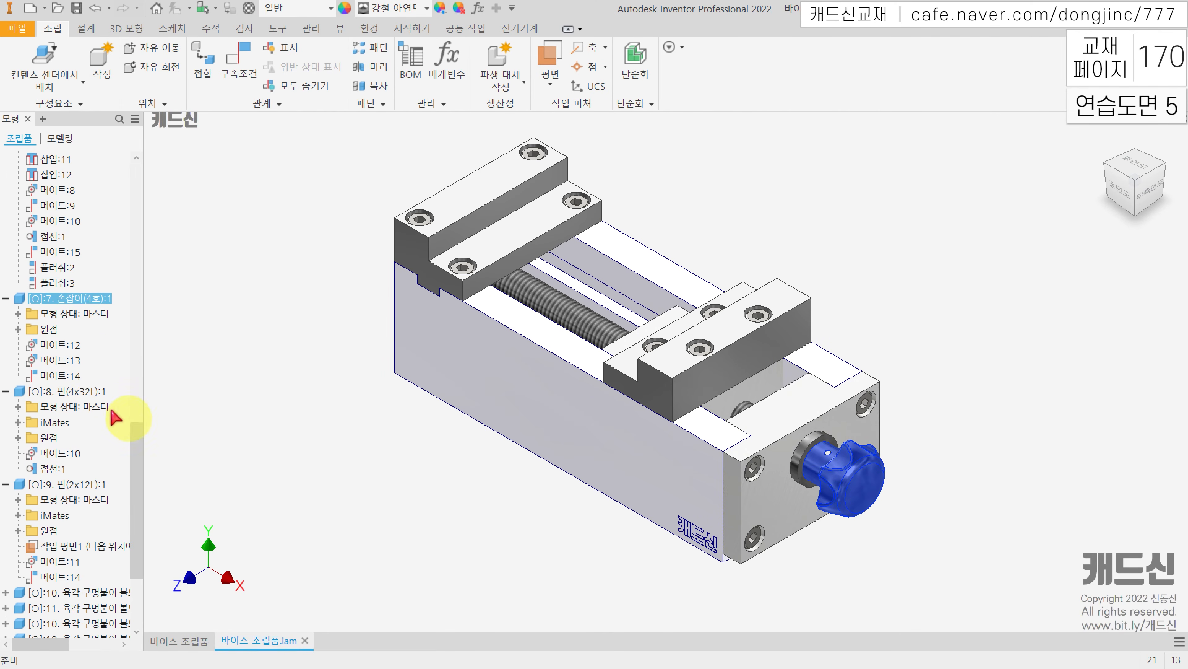
pyautogui.click(18, 329)
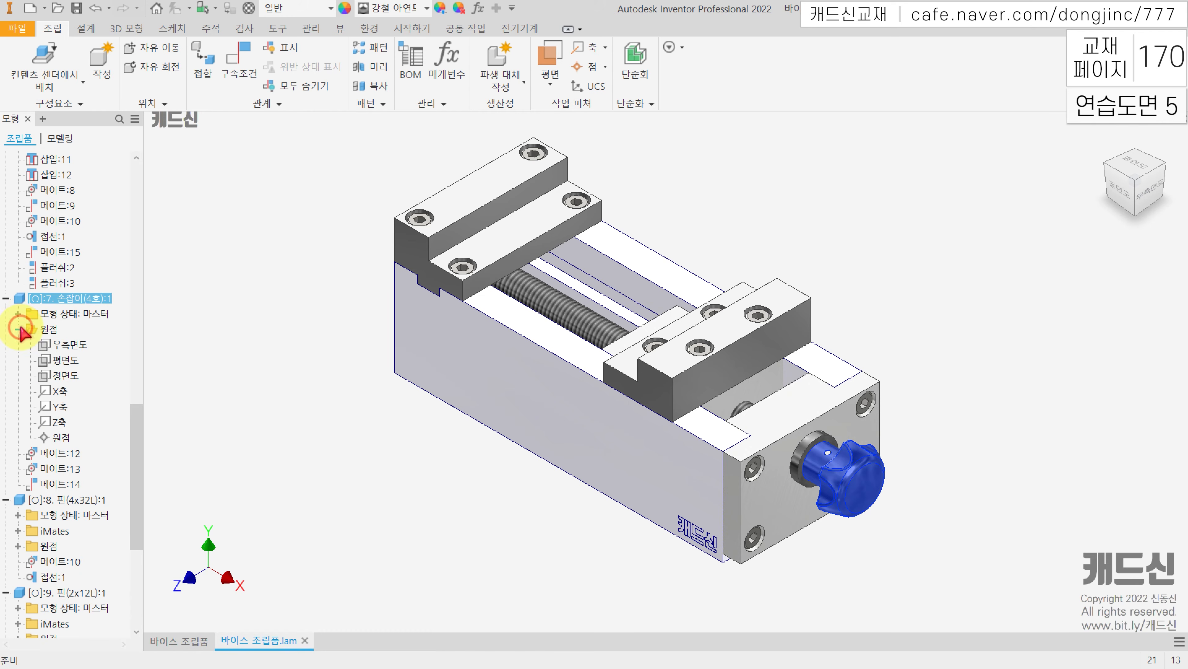
pyautogui.click(75, 346)
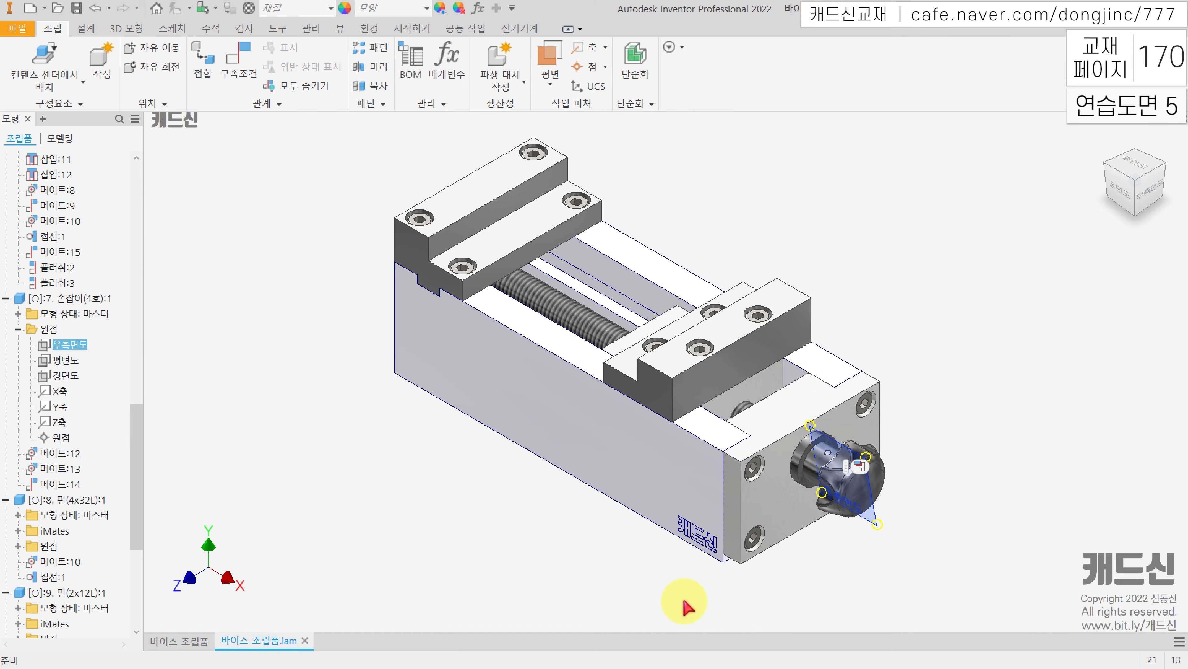
pyautogui.click(638, 583)
# Step: Add a directed angle constraint of 0 deg between the handle's 우측면도 plane and the end plate's upper face
pyautogui.click(248, 74)
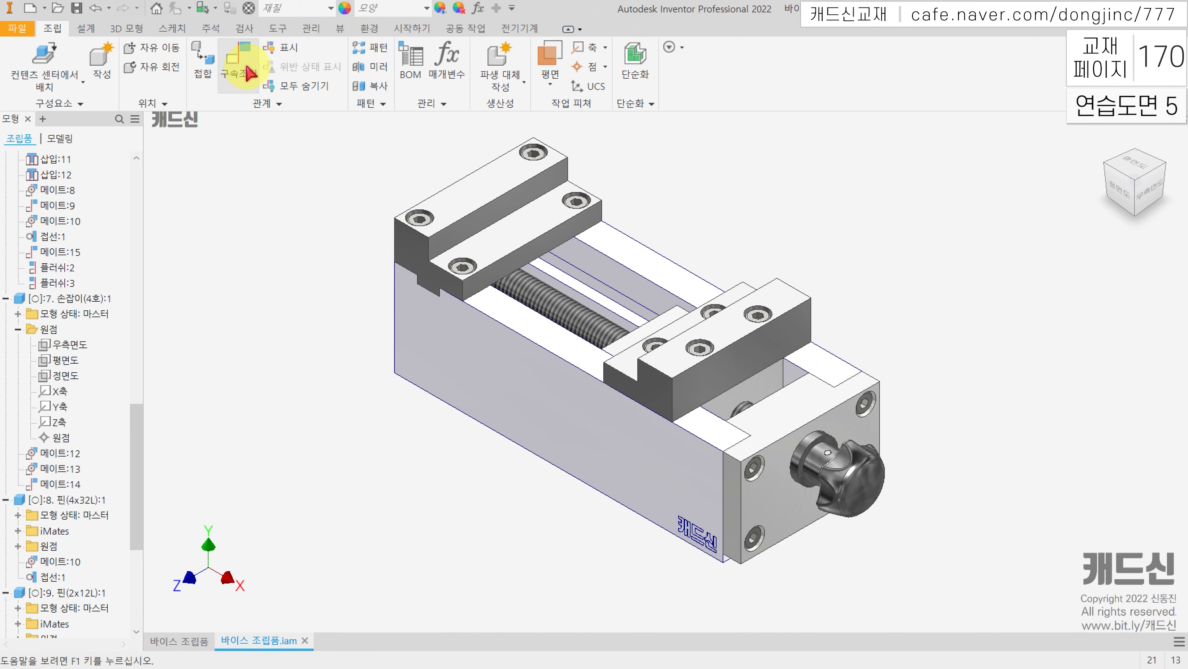
pyautogui.click(249, 75)
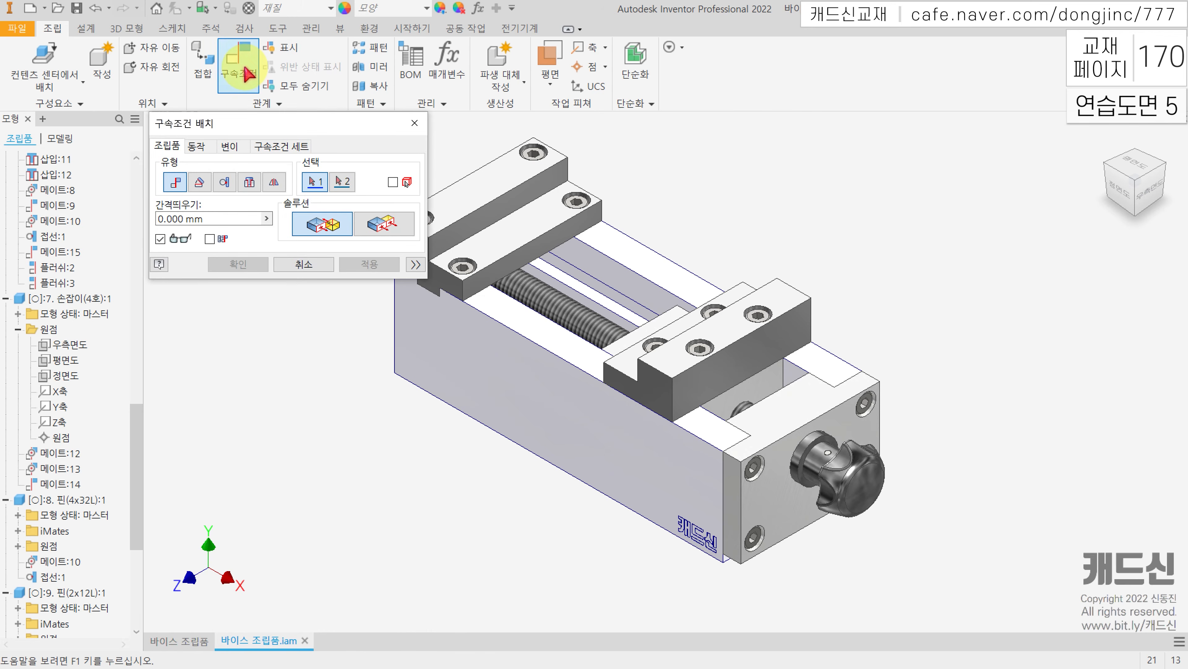
pyautogui.click(200, 185)
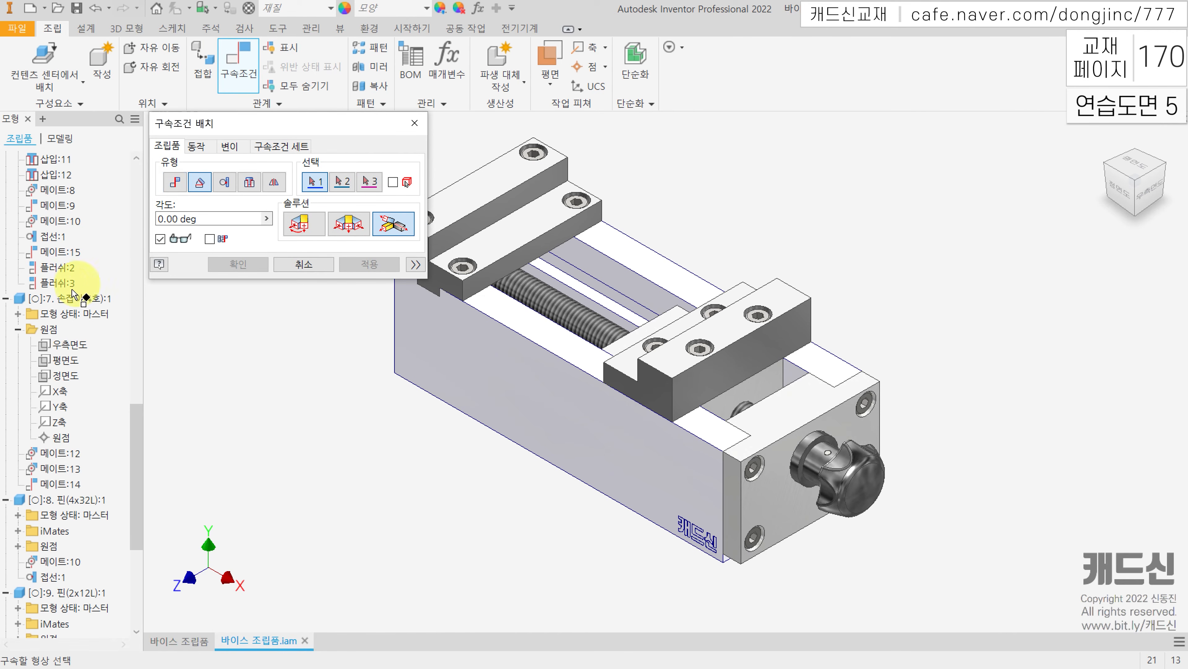
pyautogui.click(67, 345)
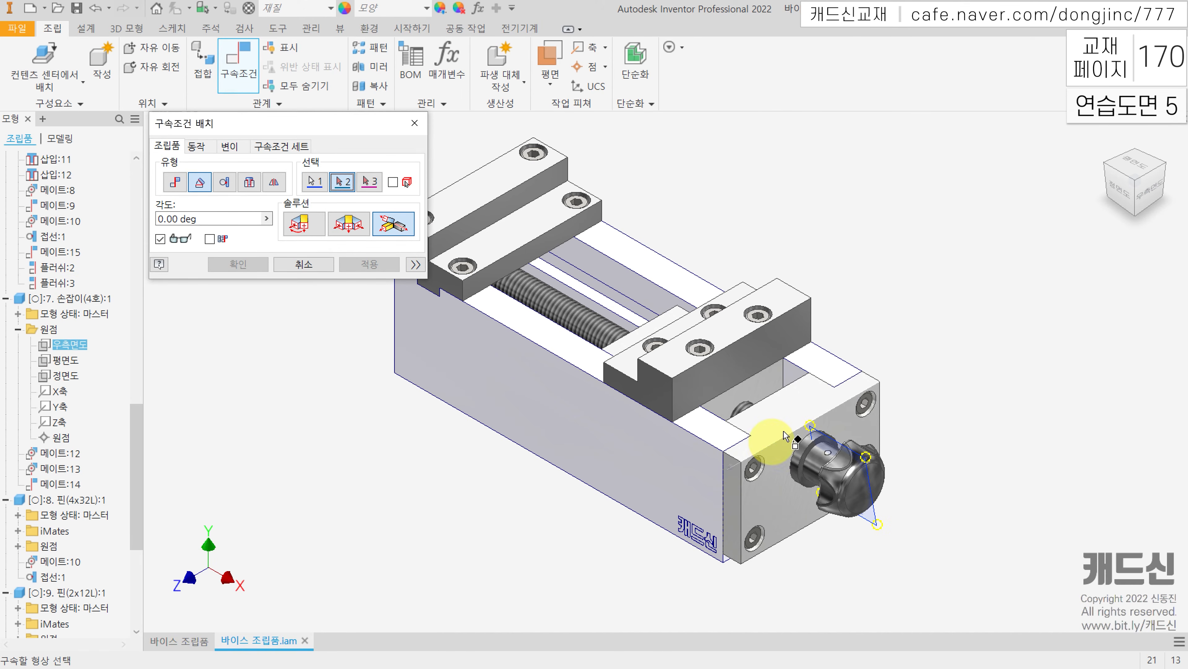
pyautogui.click(792, 412)
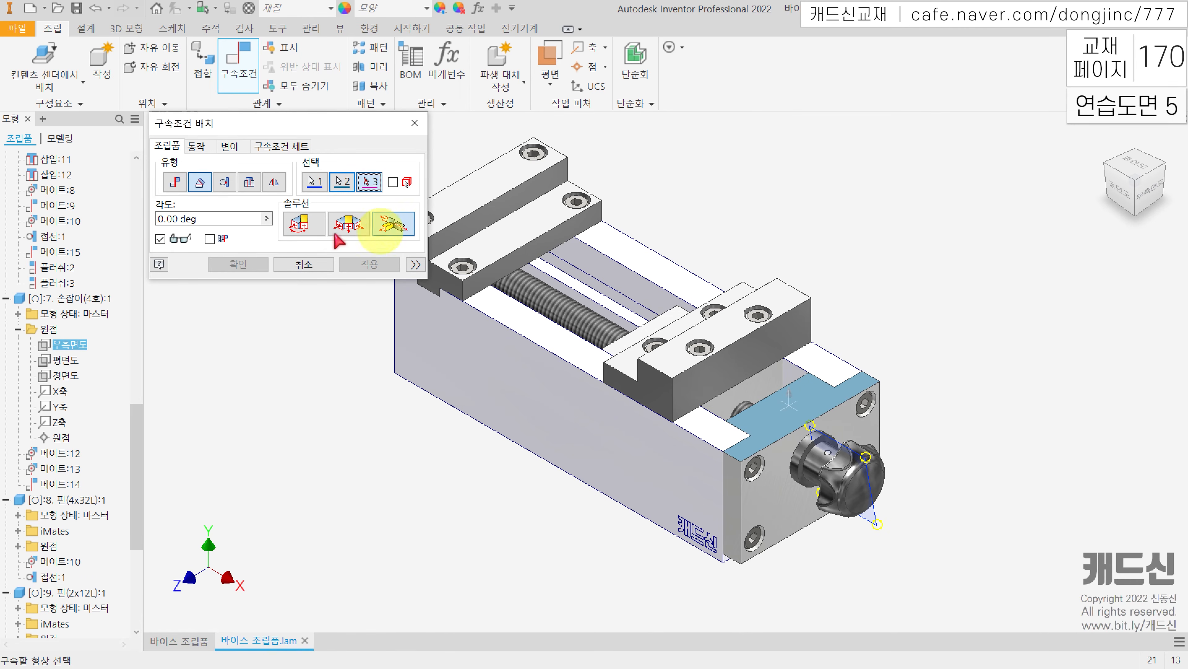
pyautogui.click(301, 230)
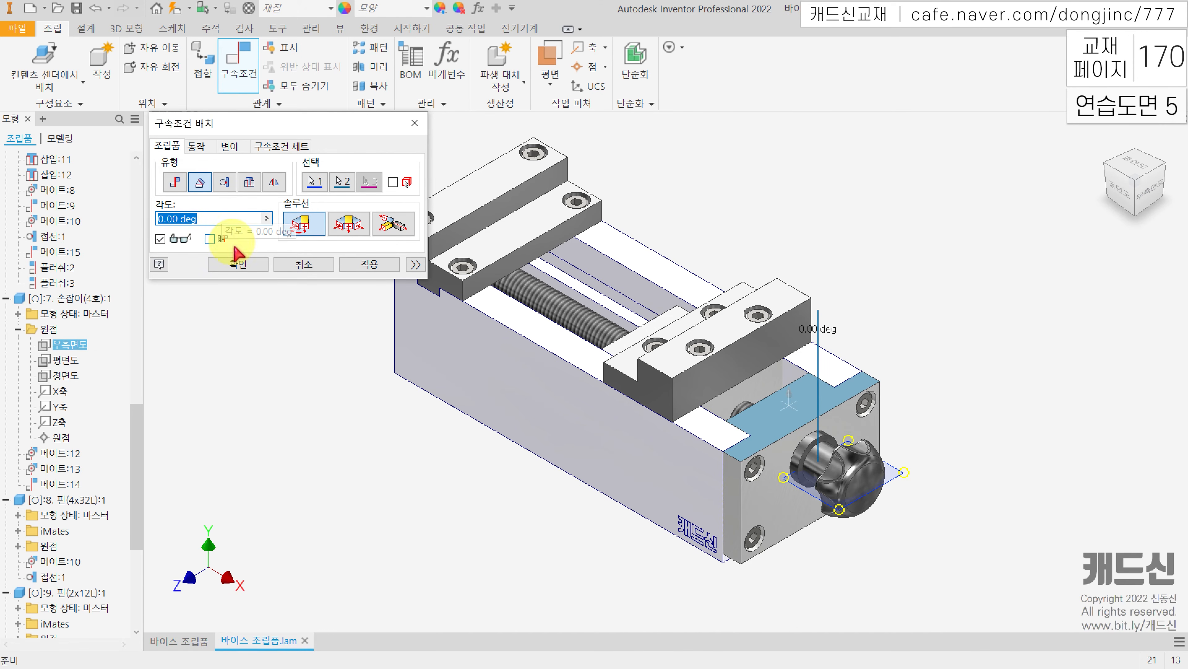
pyautogui.click(238, 264)
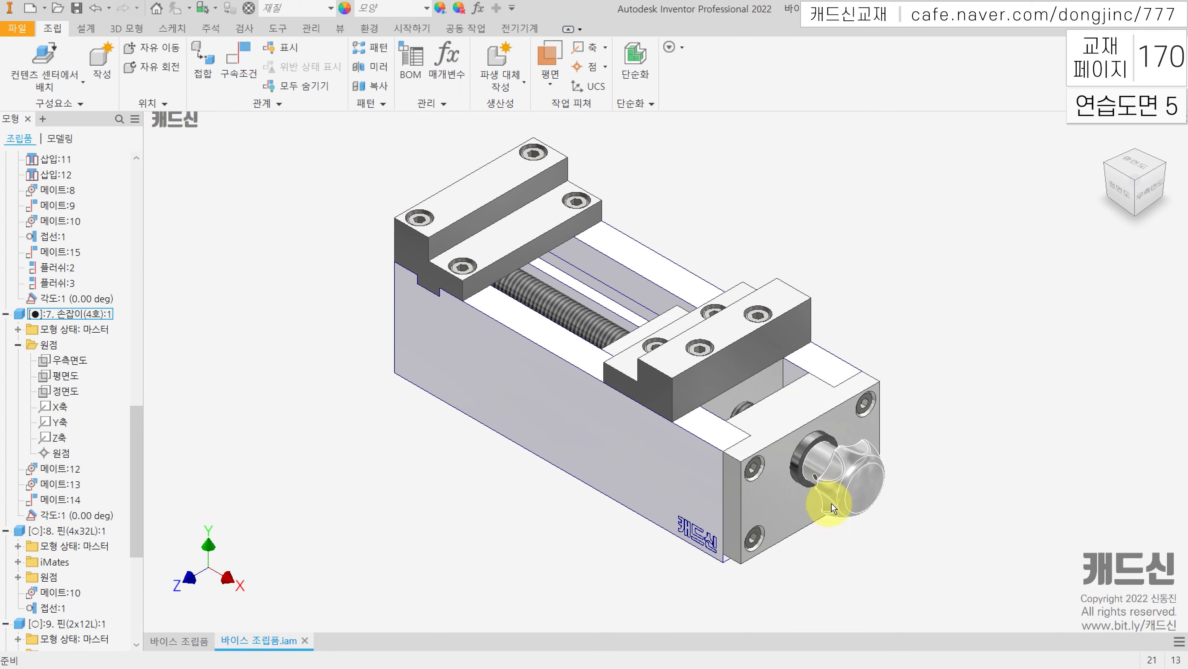
# Step: Check the realigned handle up close, then save the vise assembly and close it to return to the presentation
pyautogui.scroll(3, 833, 482)
pyautogui.click(854, 472)
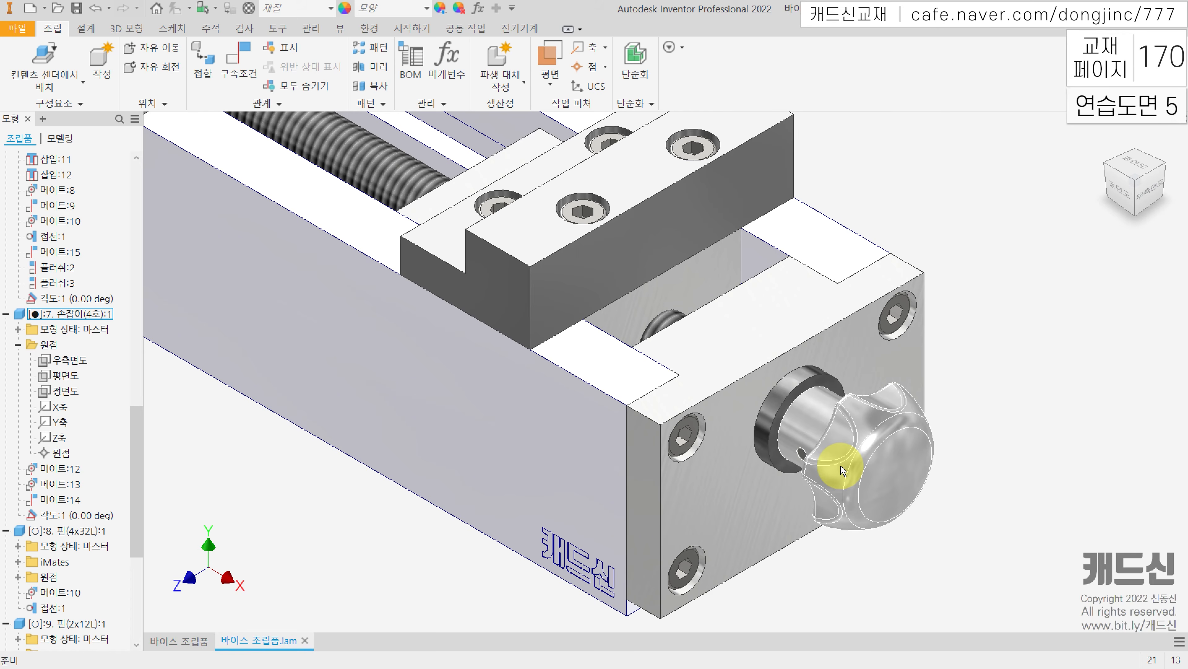
pyautogui.click(1020, 250)
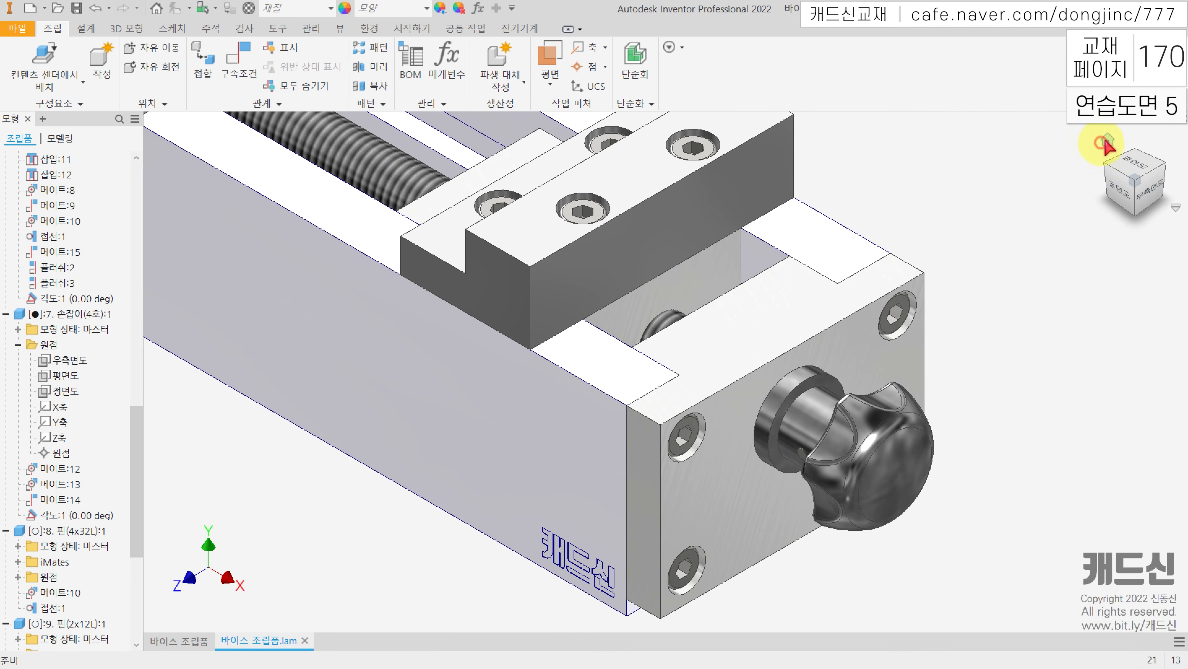
pyautogui.click(1107, 140)
pyautogui.click(76, 9)
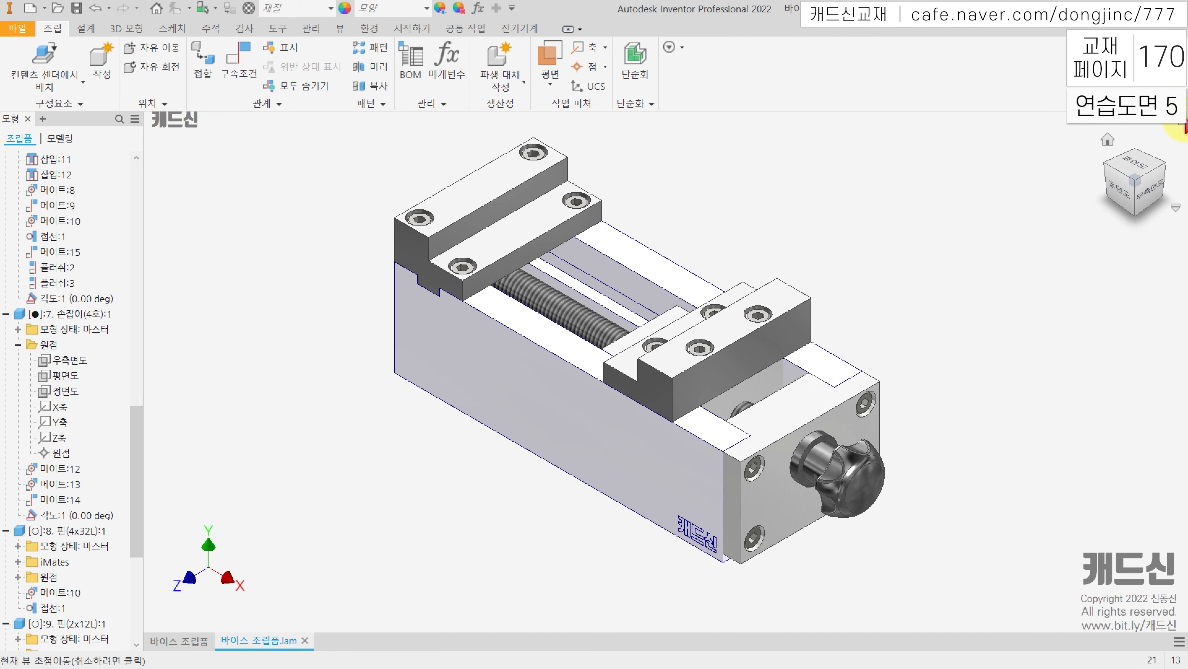
pyautogui.click(1177, 116)
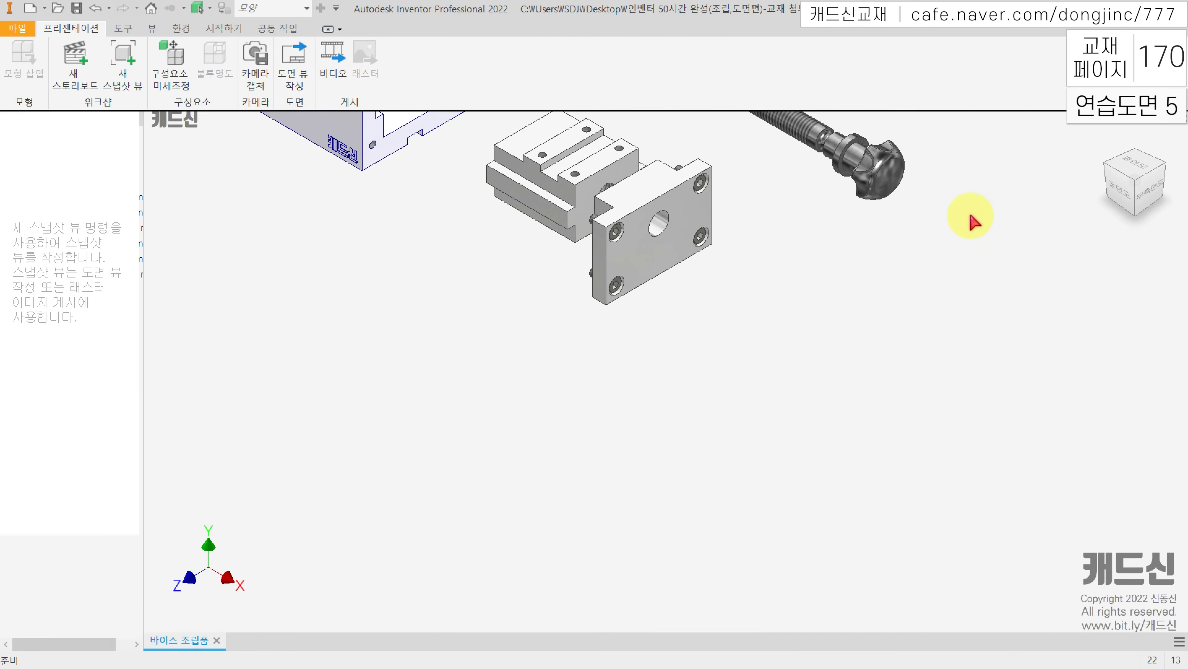
# Step: Delete the tweak 미세조정:6 that moves the threaded screw and handle
pyautogui.scroll(-5, 700, 384)
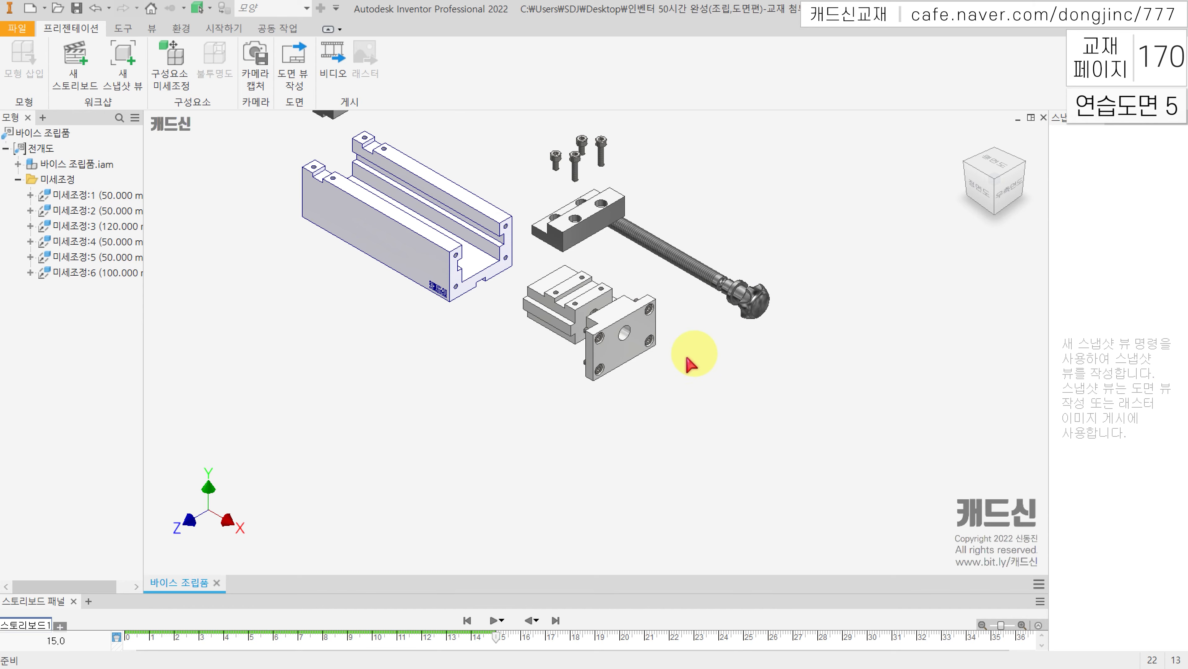
pyautogui.click(96, 272)
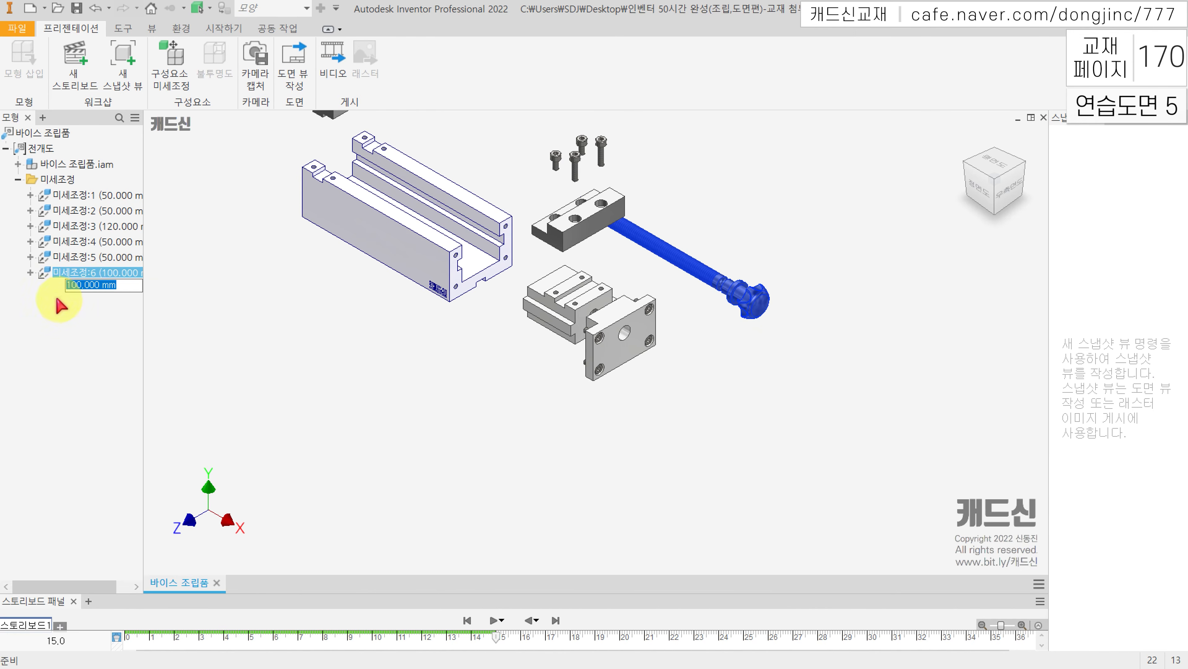
pyautogui.click(56, 280)
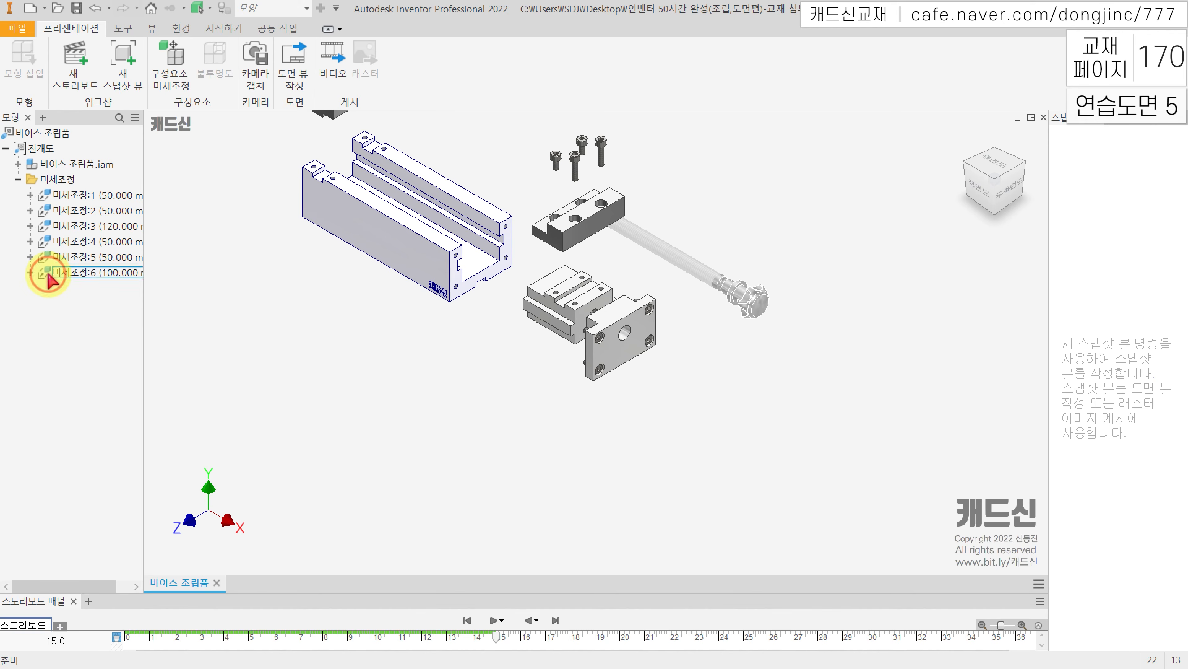
pyautogui.click(60, 275)
pyautogui.click(95, 332)
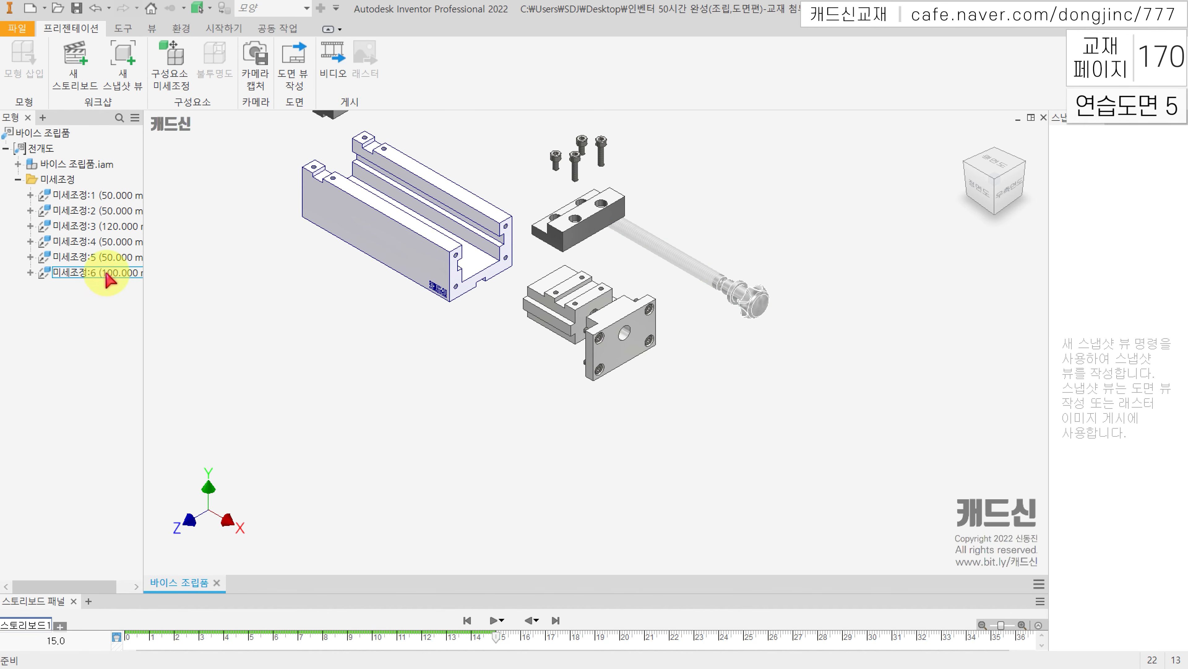
pyautogui.rightClick(100, 278)
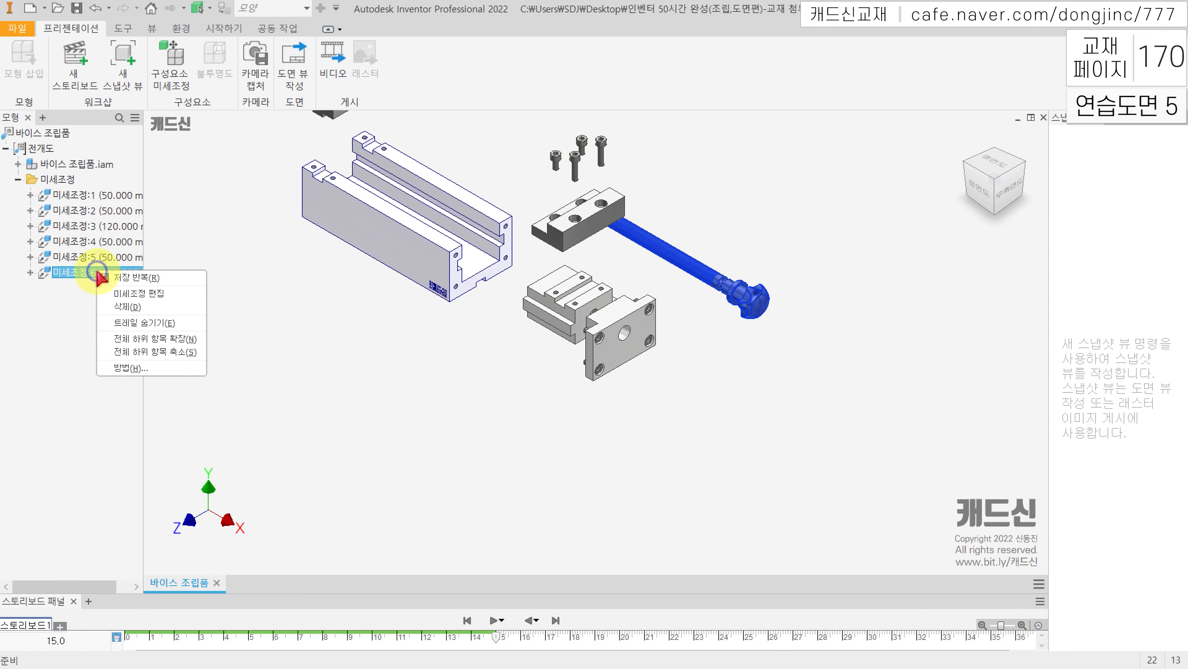
pyautogui.click(130, 306)
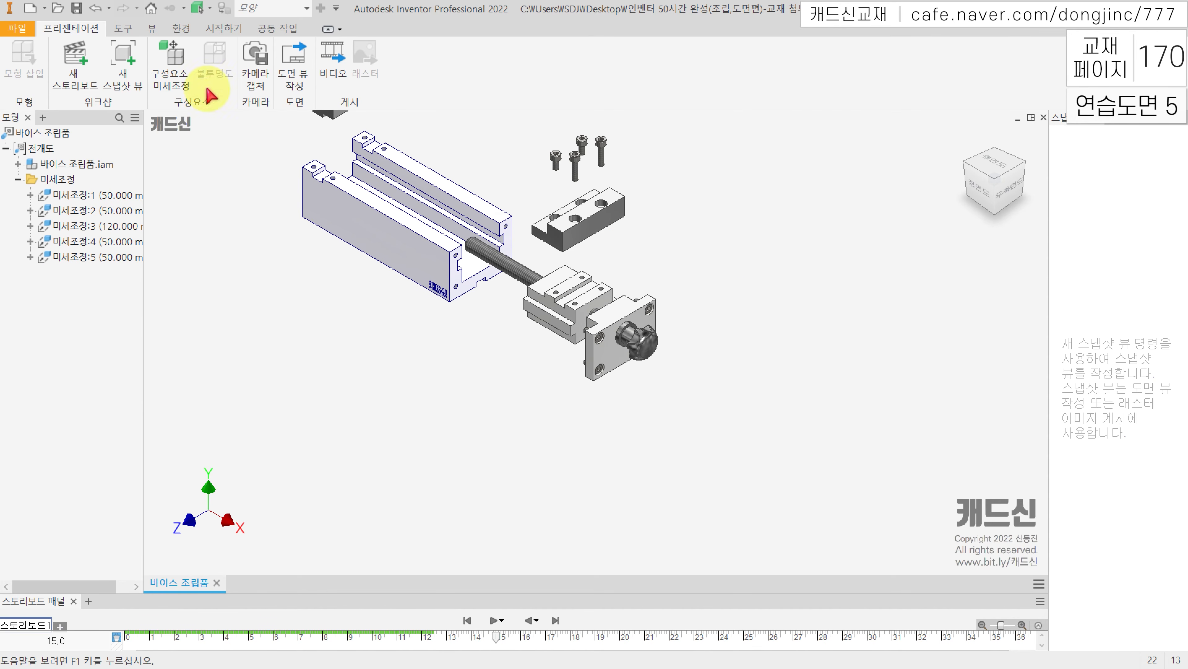
# Step: Tweak the threaded screw, its pin and the handle together by -100 mm along Y, without trails
pyautogui.click(182, 62)
pyautogui.click(519, 273)
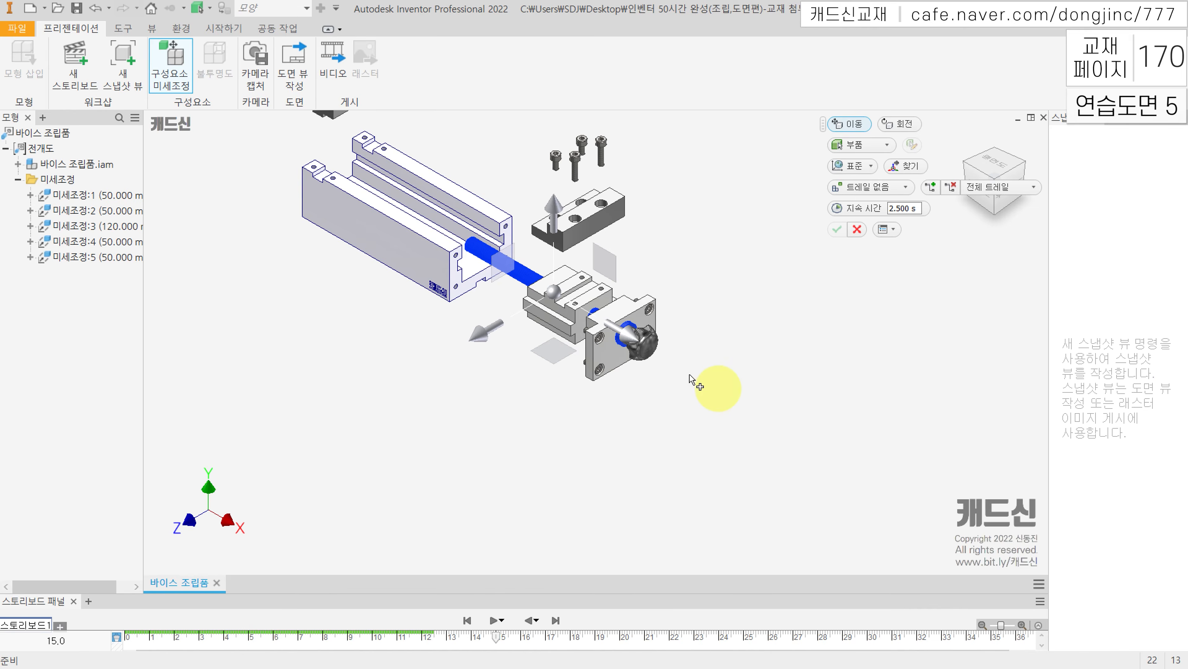
pyautogui.scroll(-5, 627, 361)
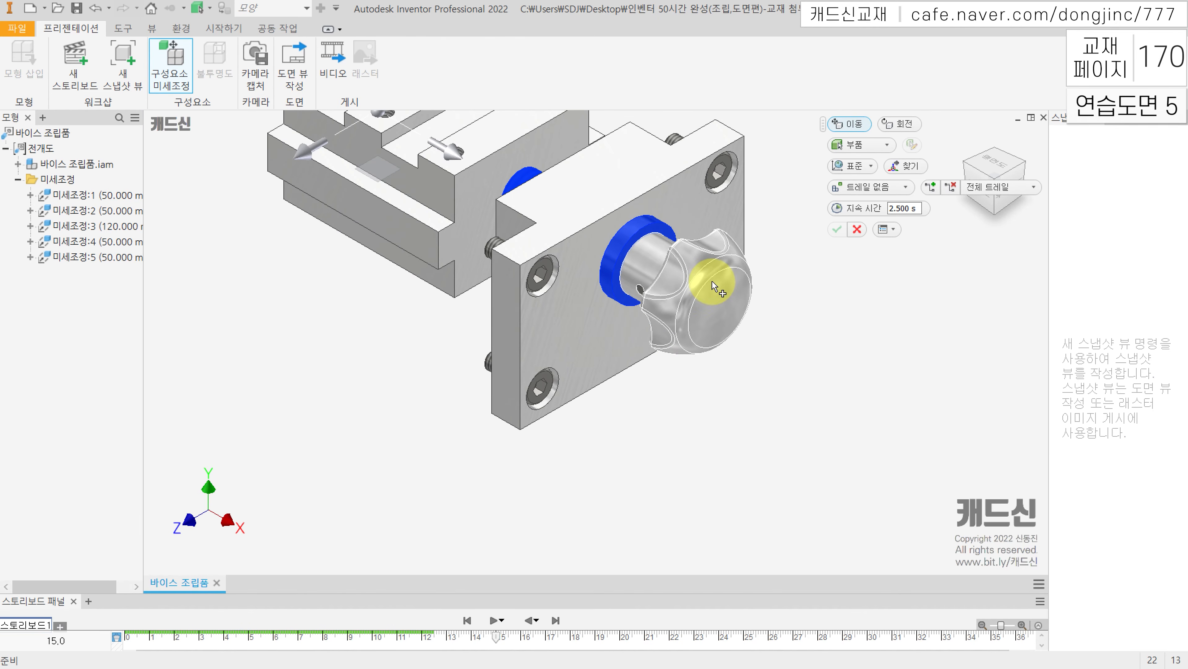
pyautogui.click(711, 298)
pyautogui.scroll(-5, 640, 351)
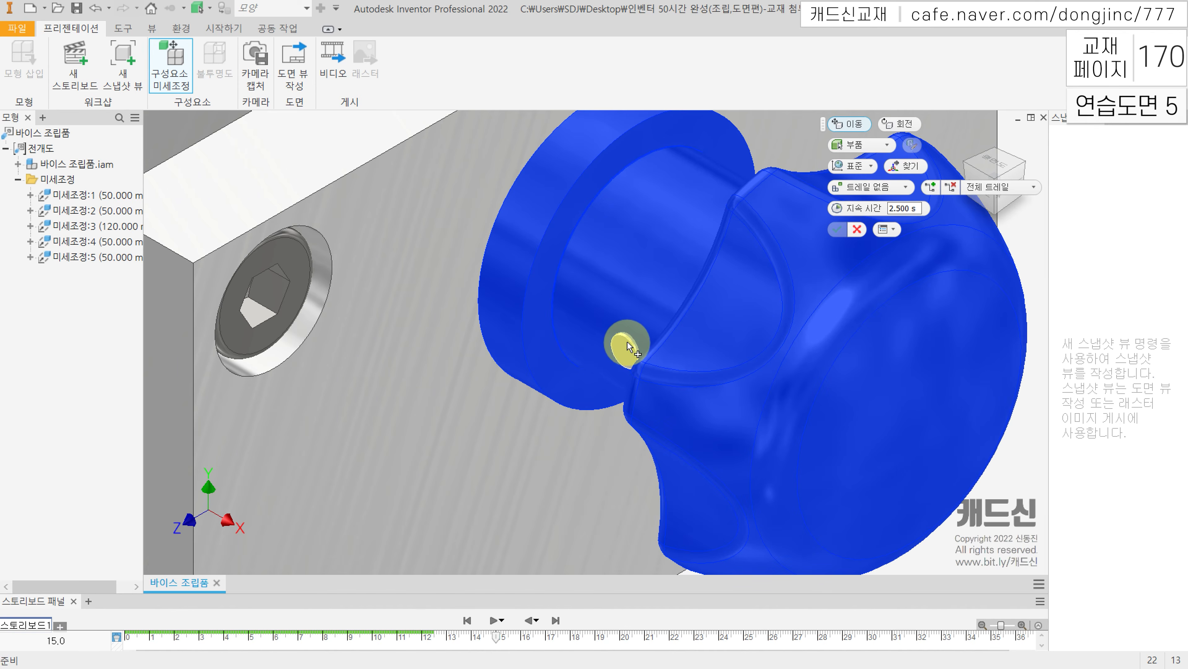
pyautogui.scroll(10, 627, 351)
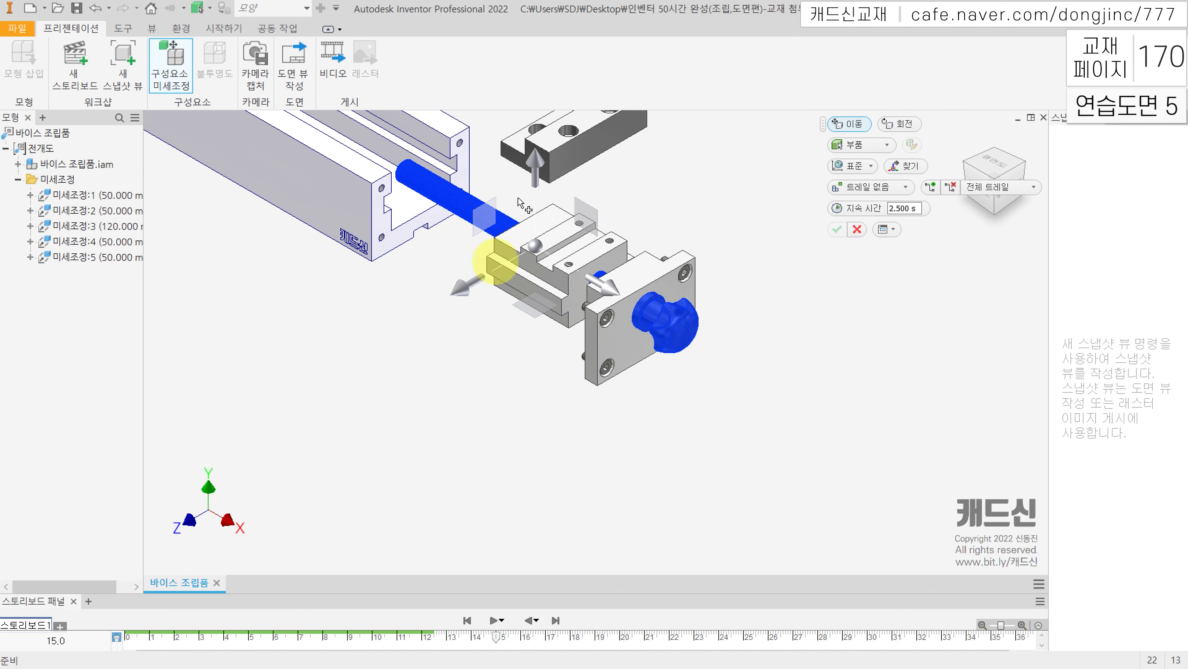
pyautogui.moveTo(533, 173); pyautogui.dragTo(535, 360)
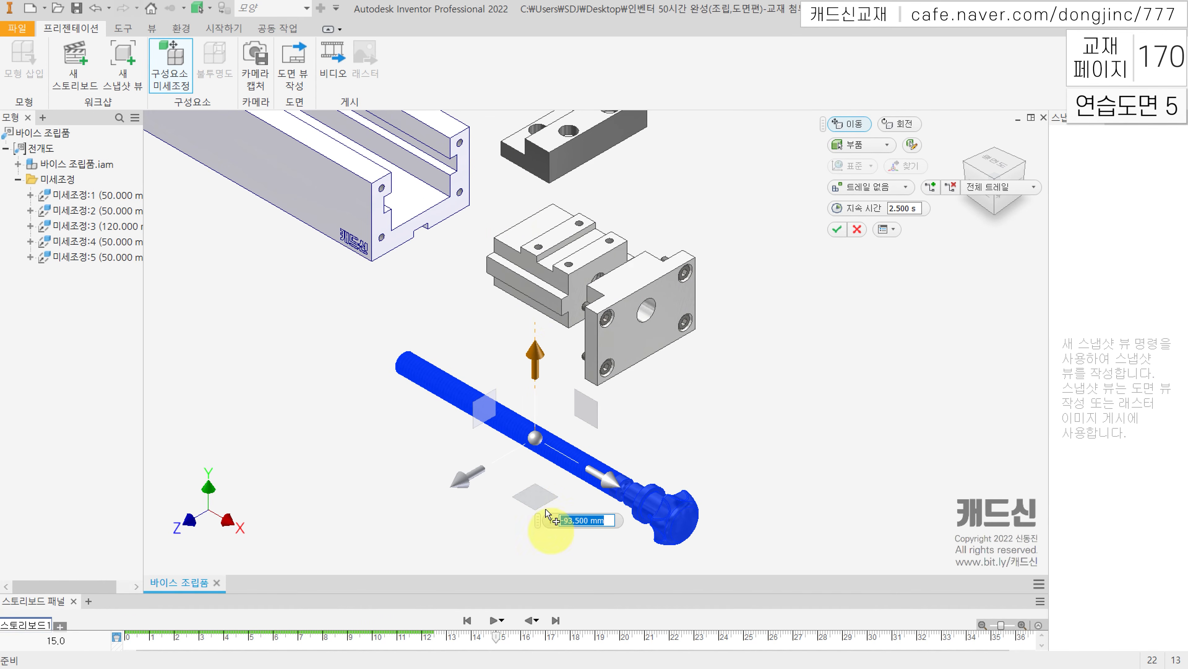
pyautogui.write('-')
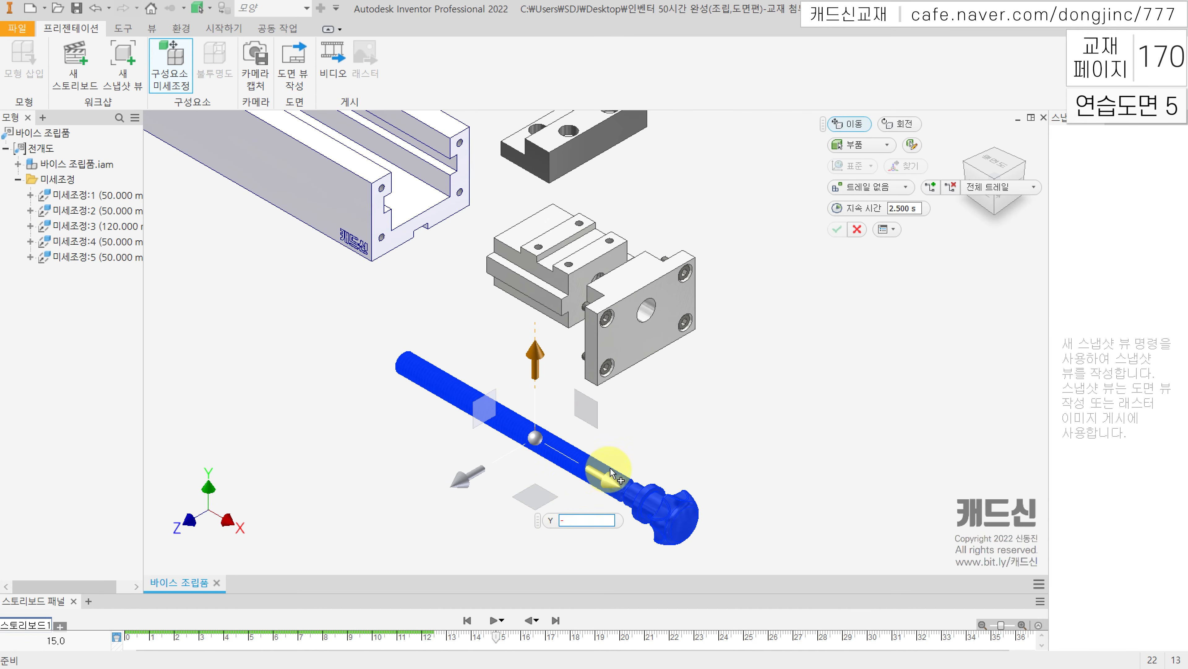
pyautogui.write('100')
pyautogui.press('Return')
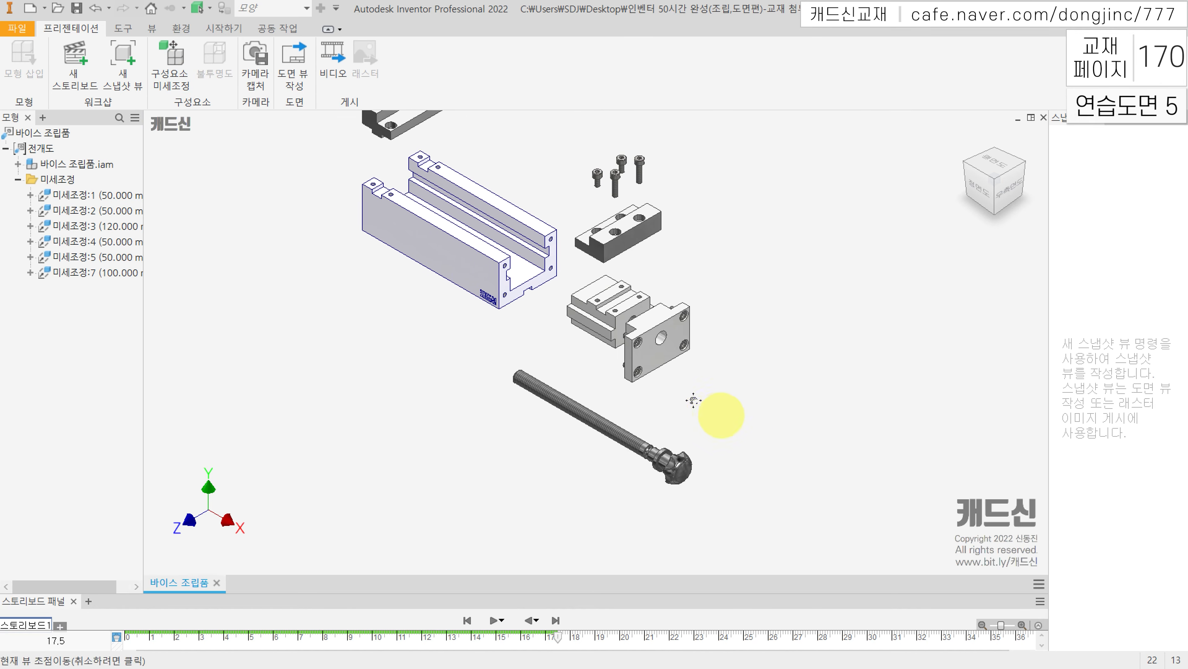
# Step: Tweak the handle 30 mm along X, away from the end of the threaded screw
pyautogui.click(176, 67)
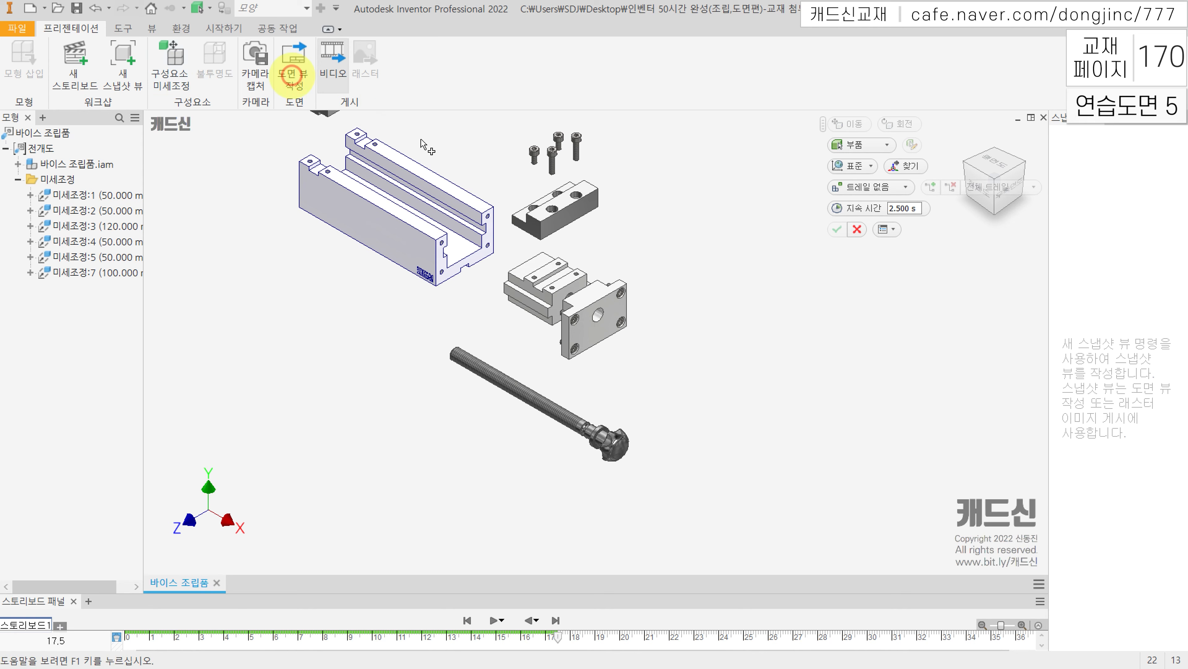
pyautogui.click(617, 432)
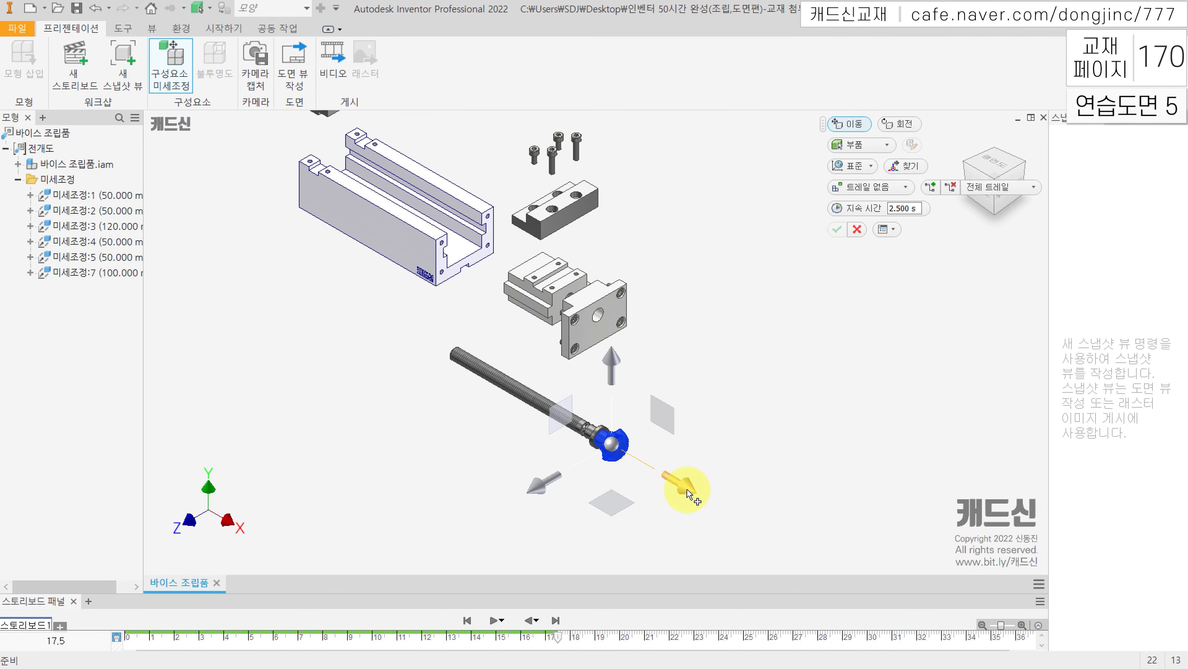
pyautogui.moveTo(695, 493); pyautogui.dragTo(731, 517)
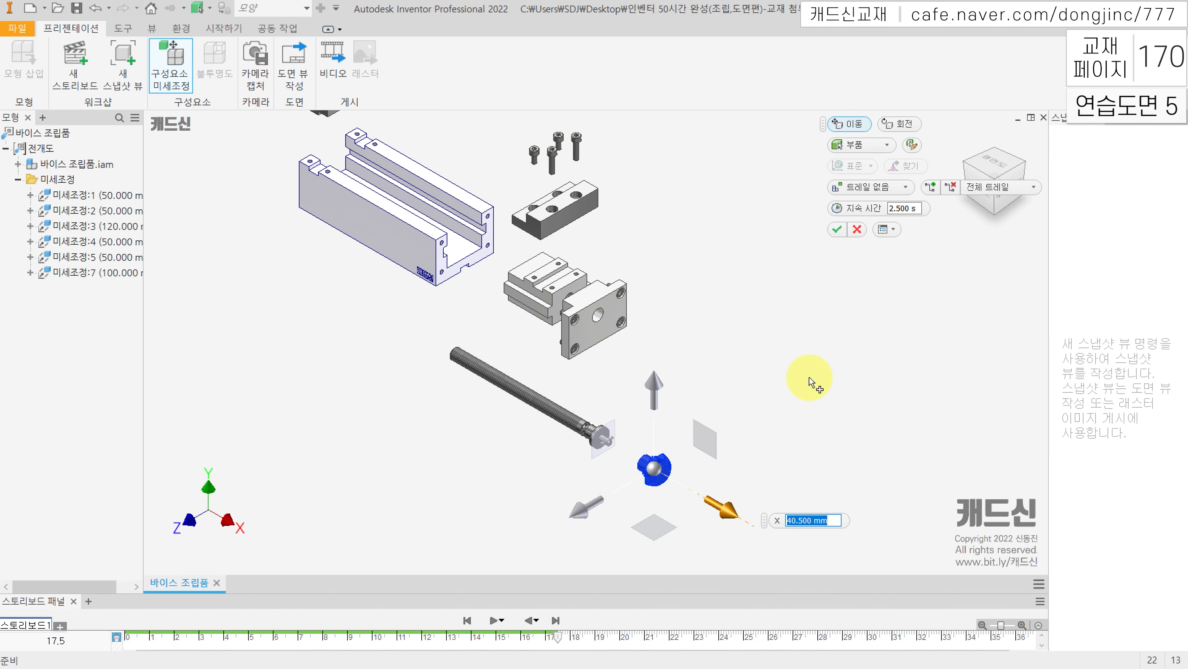
pyautogui.write('30')
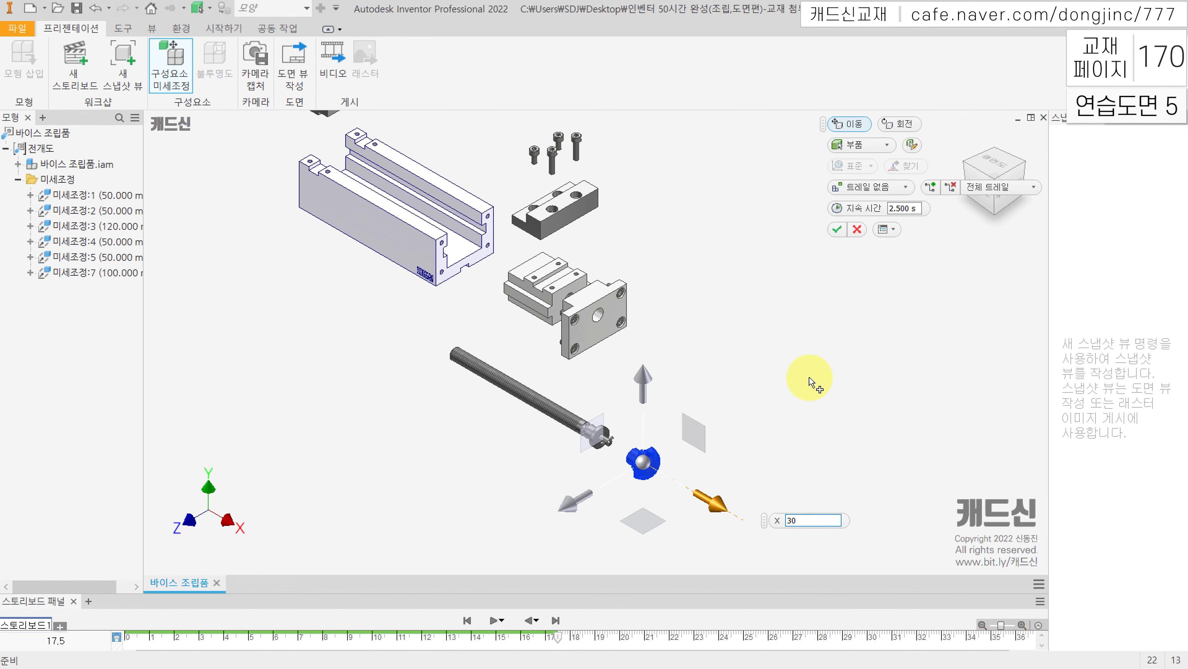
pyautogui.press('Return')
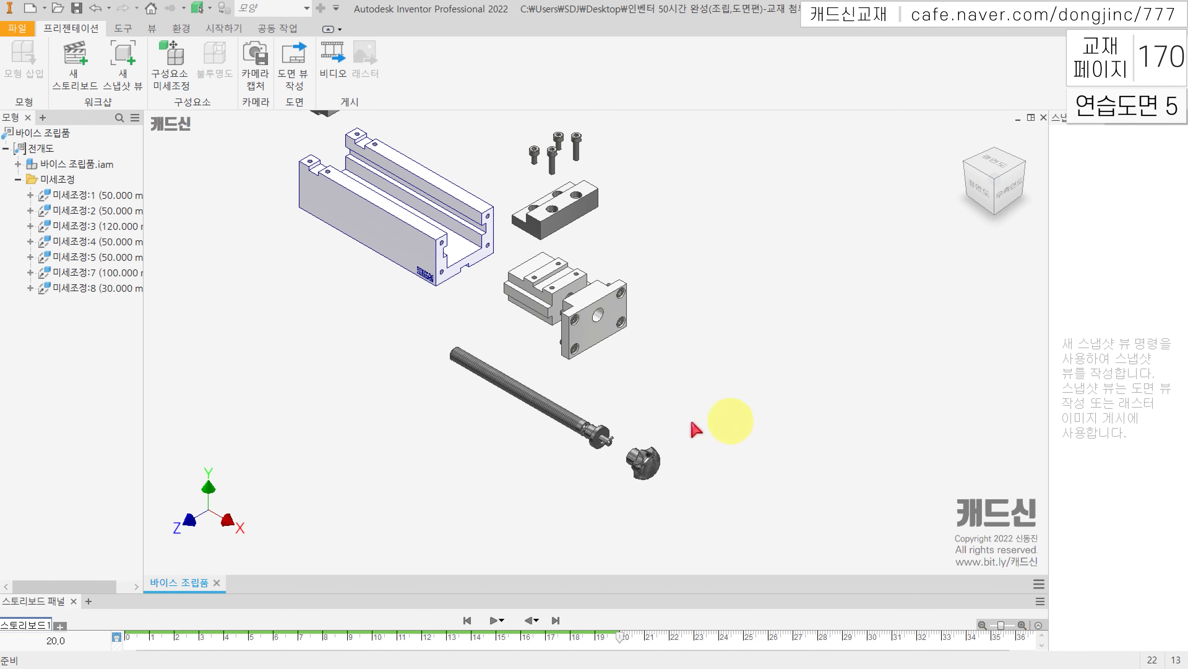
pyautogui.scroll(5, 565, 472)
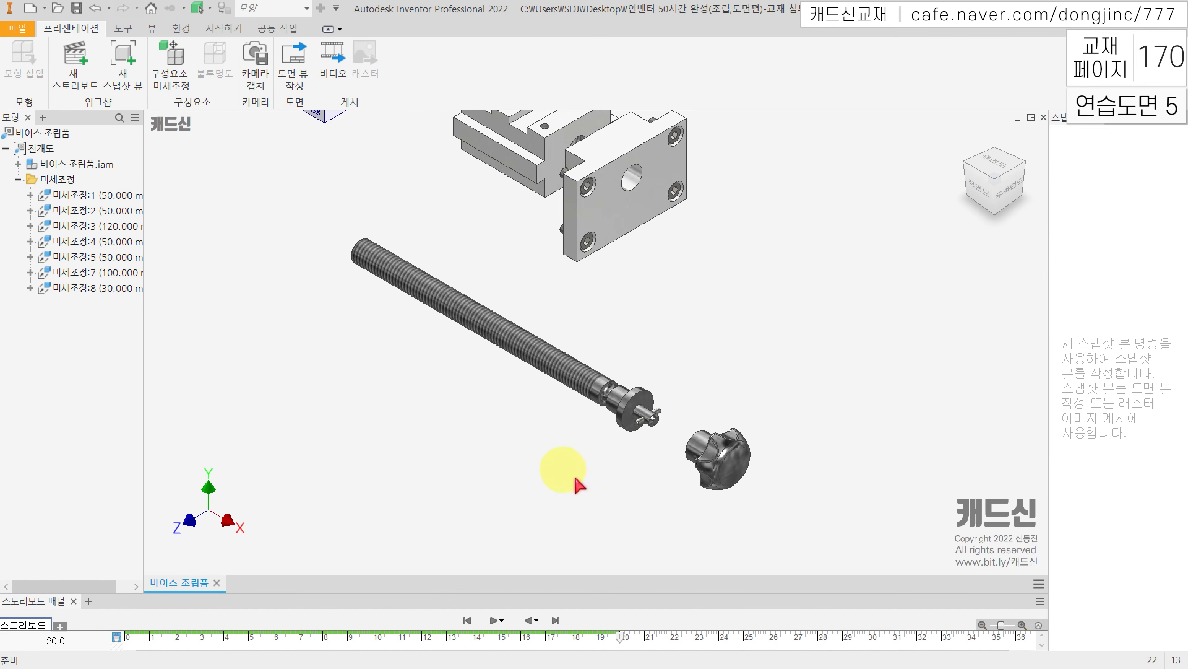
# Step: Tweak the small pin at the threaded screw's end 30 mm along Z
pyautogui.click(174, 56)
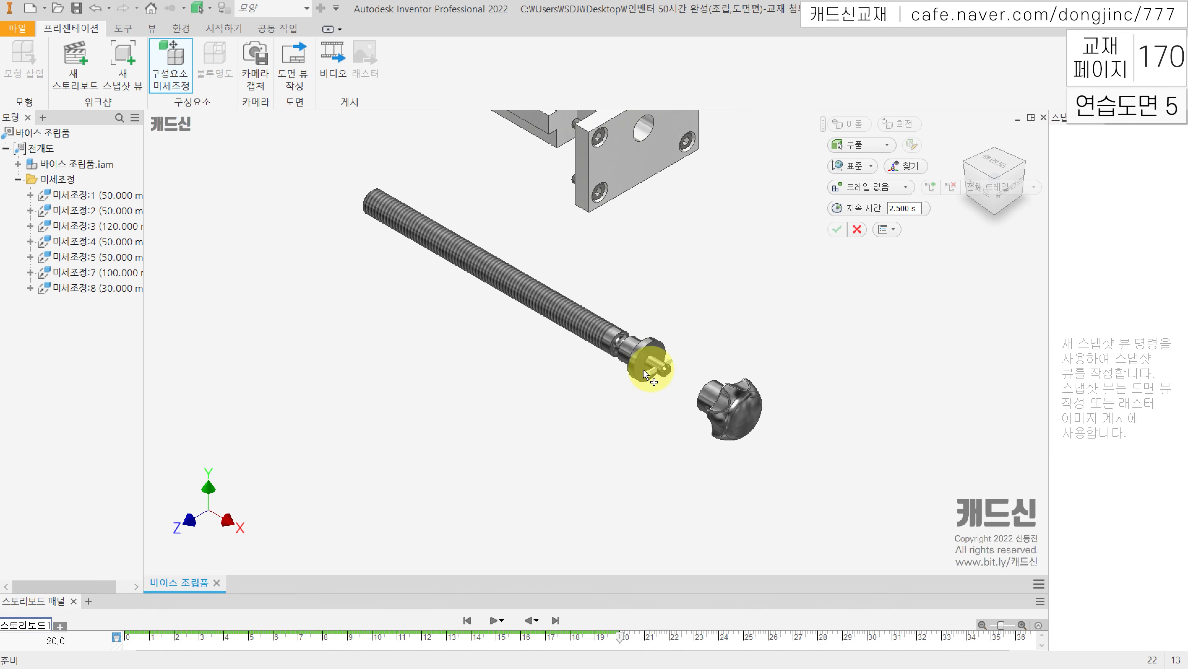
pyautogui.click(654, 379)
pyautogui.moveTo(588, 419); pyautogui.dragTo(528, 458)
pyautogui.write('30')
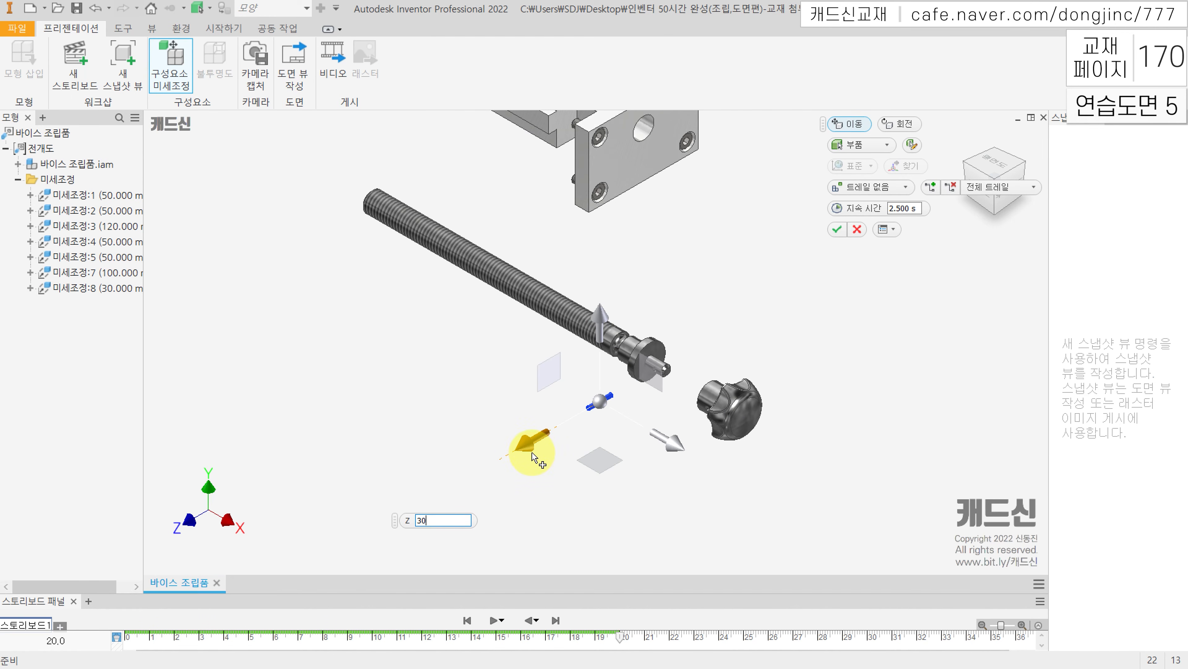
pyautogui.press('Return')
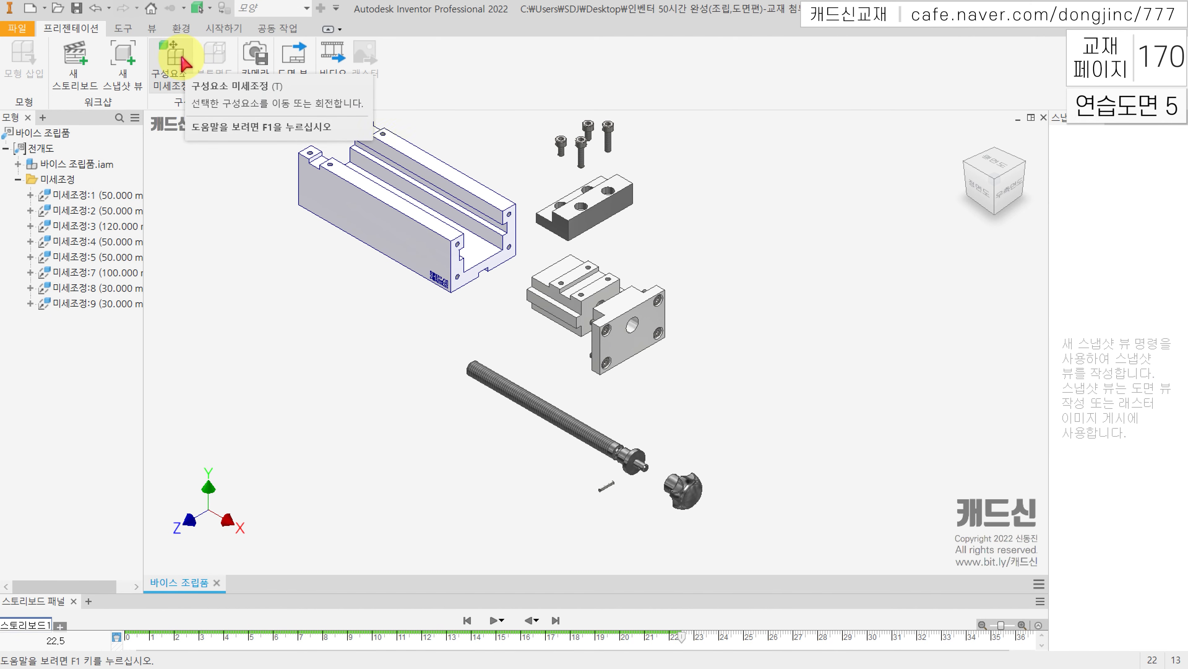
# Step: Tweak the end plate together with its bolts and pin 50 mm along X, away from the sliding block
pyautogui.click(181, 61)
pyautogui.scroll(3, 687, 347)
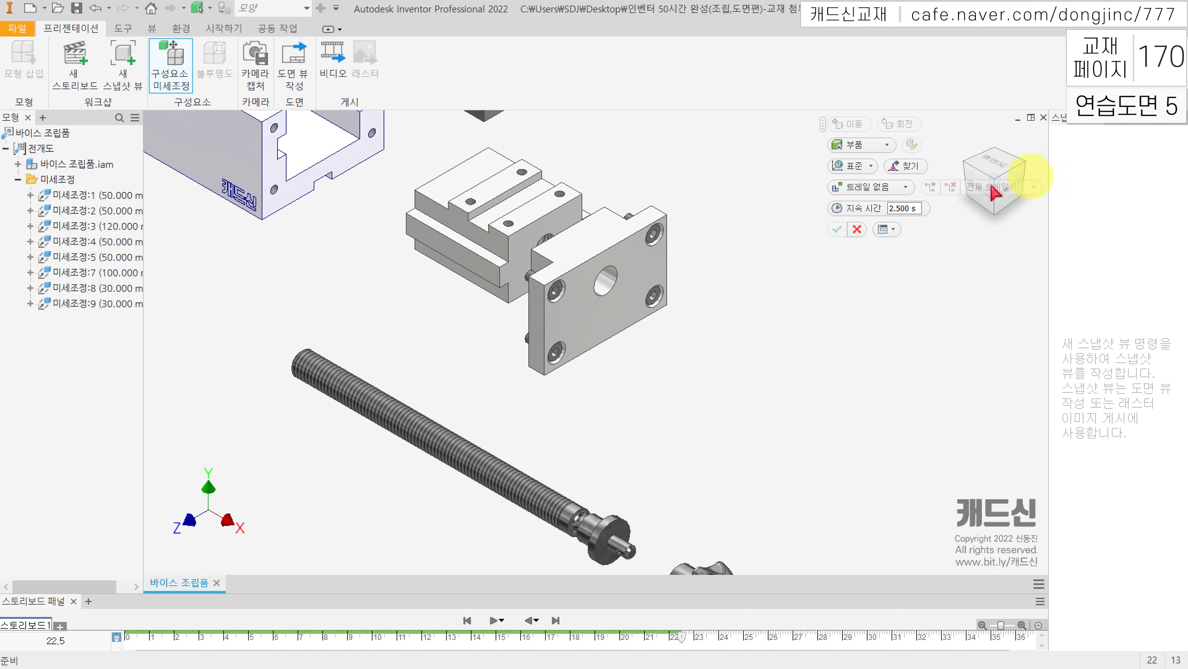
pyautogui.click(979, 177)
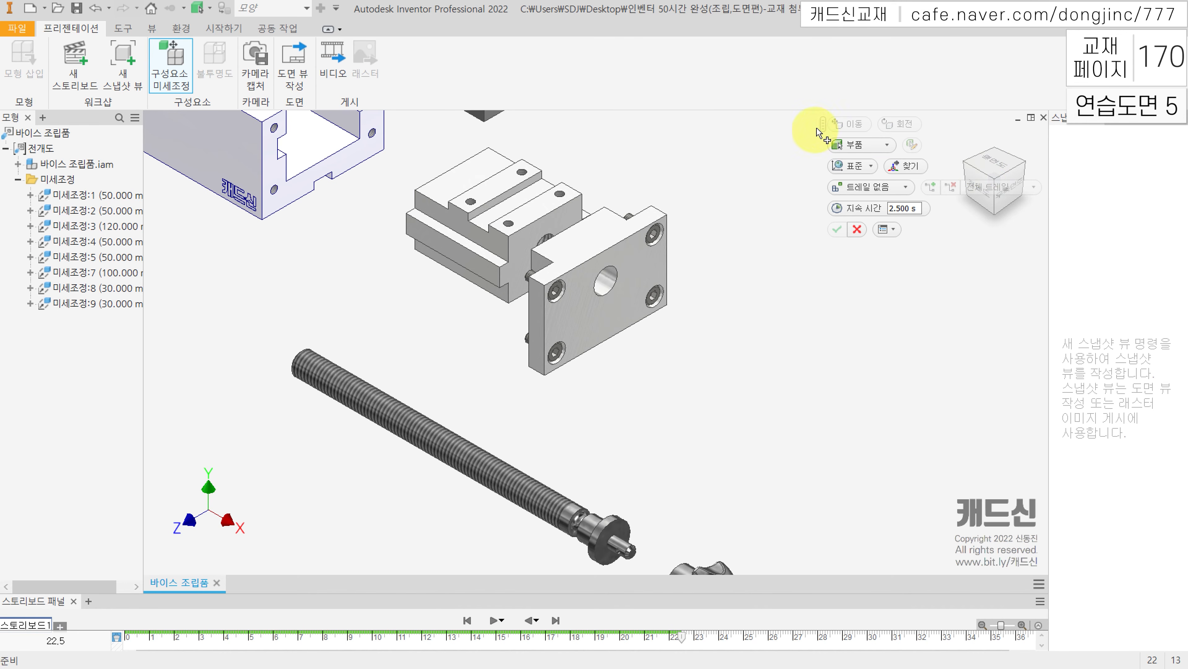
pyautogui.moveTo(822, 123); pyautogui.dragTo(755, 128)
pyautogui.click(985, 187)
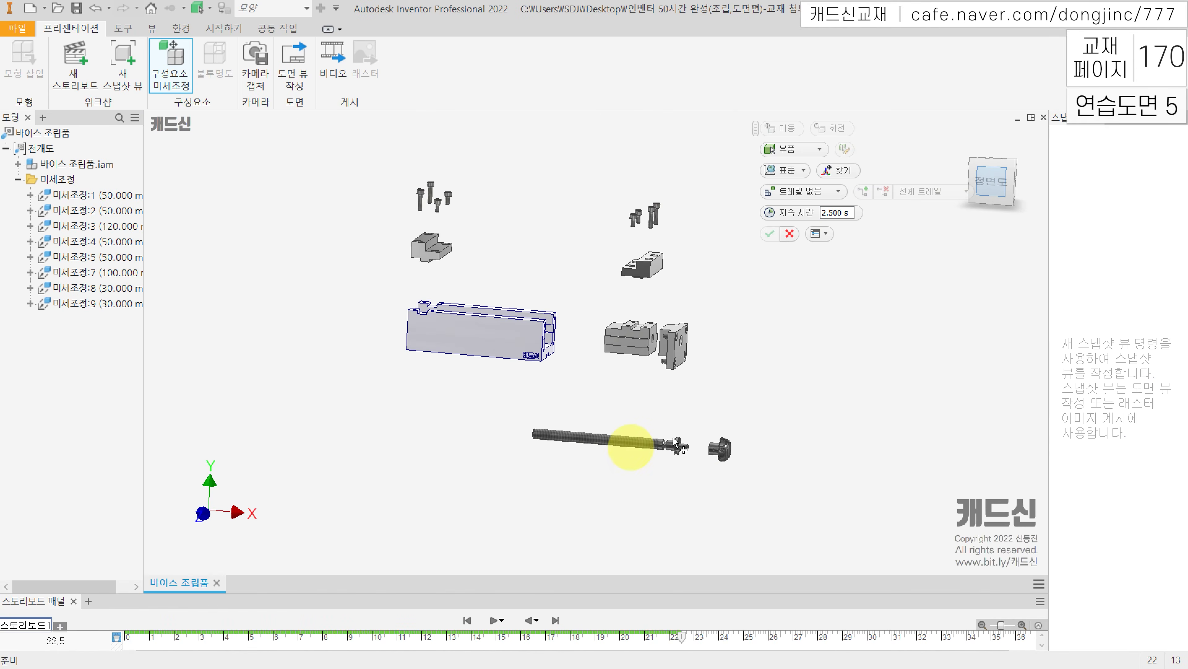
pyautogui.moveTo(709, 182); pyautogui.dragTo(602, 347)
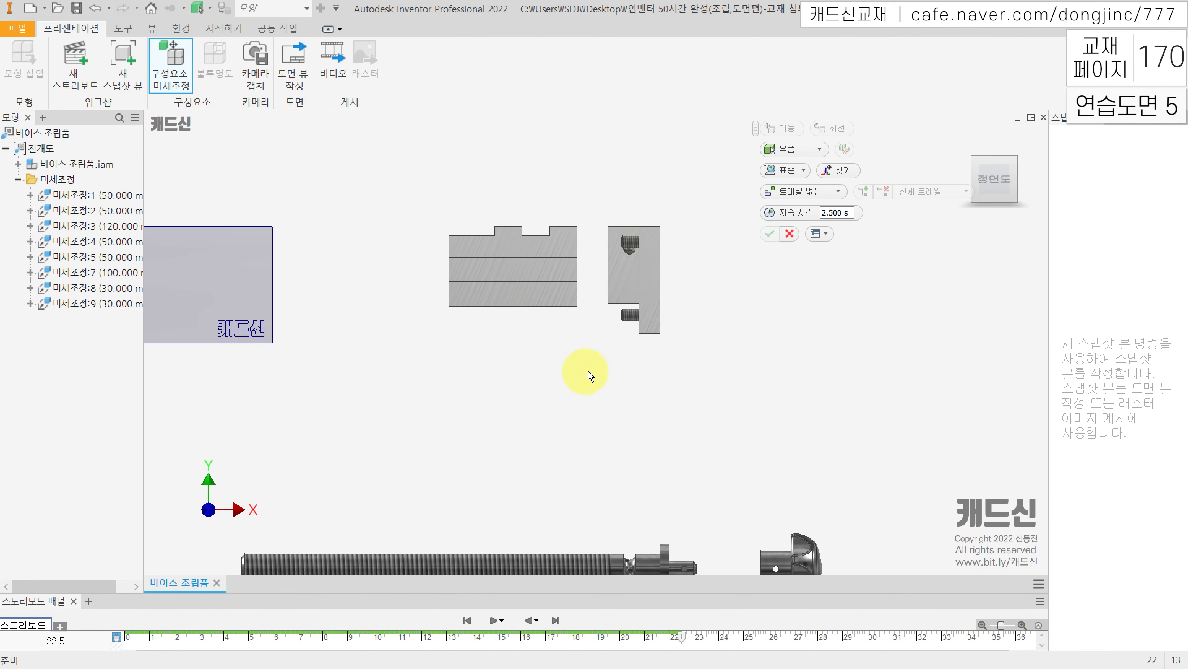
pyautogui.click(967, 140)
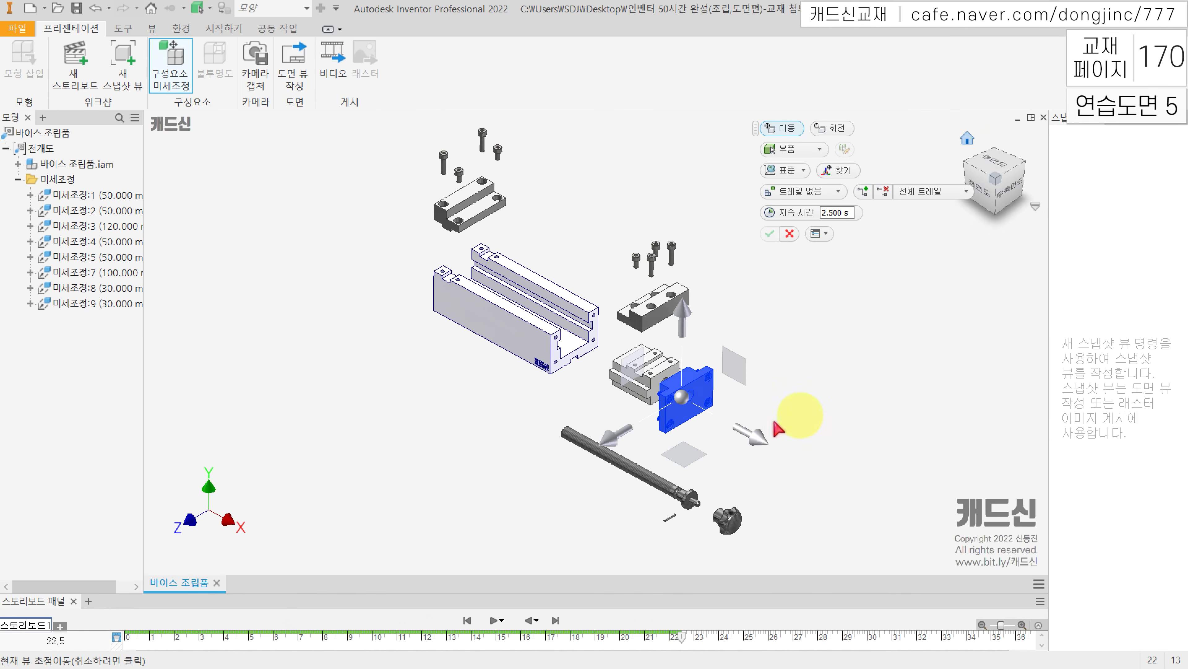
pyautogui.moveTo(752, 442); pyautogui.dragTo(795, 463)
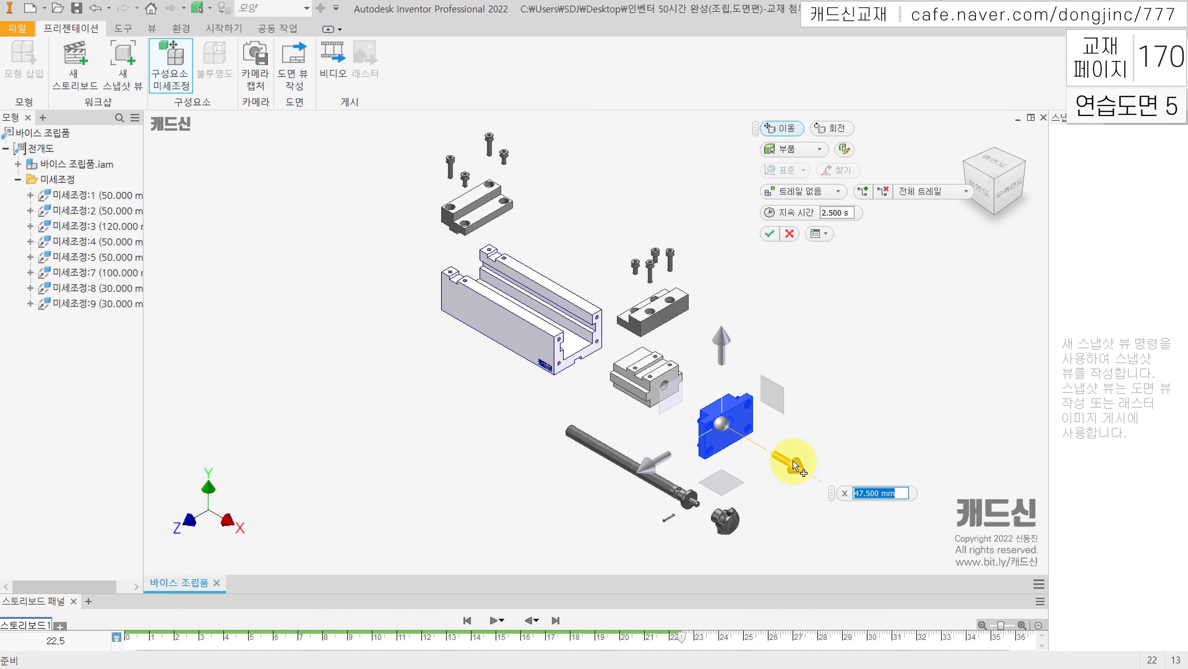
pyautogui.write('50')
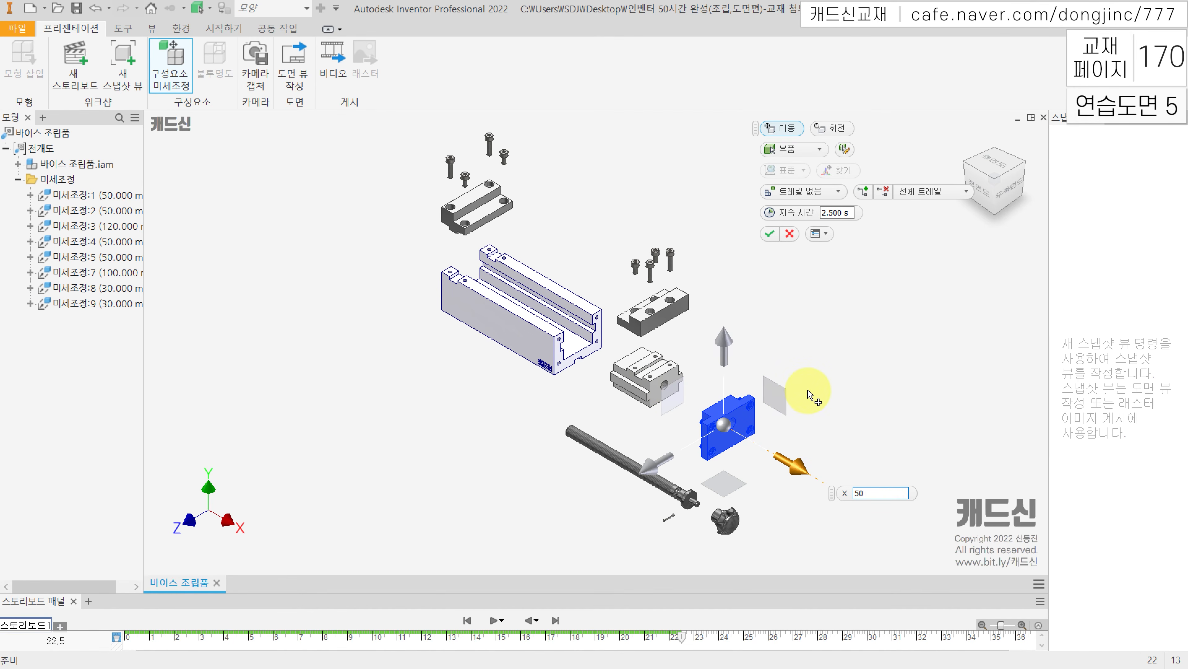
pyautogui.press('Return')
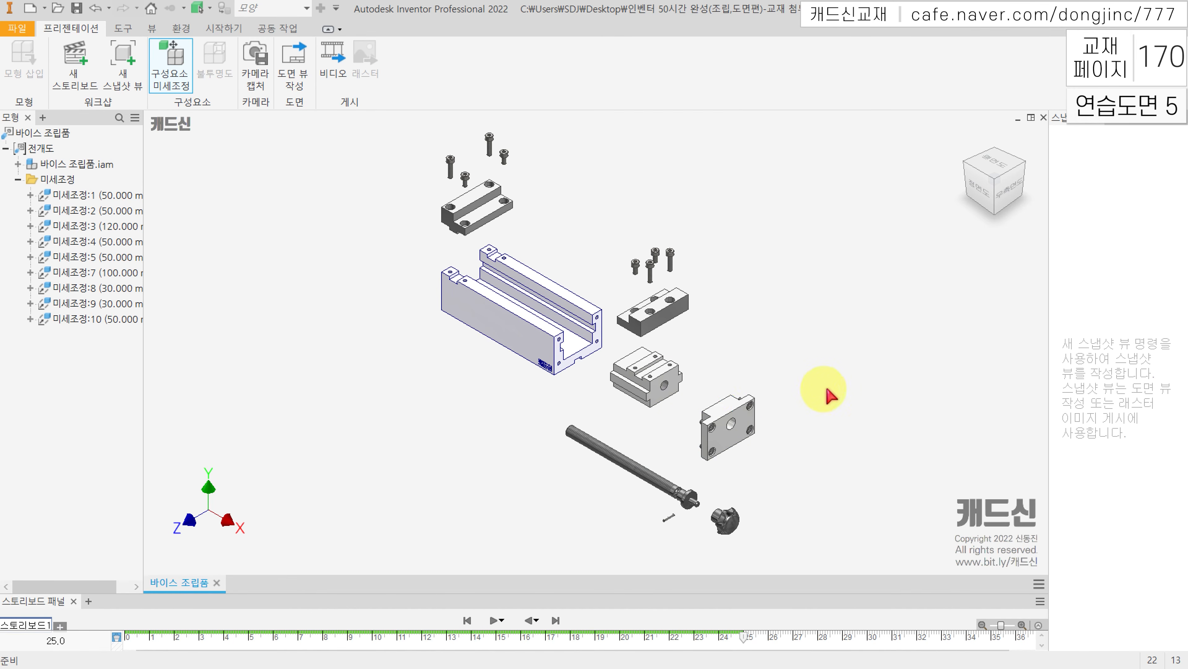
pyautogui.click(176, 73)
pyautogui.scroll(5, 772, 468)
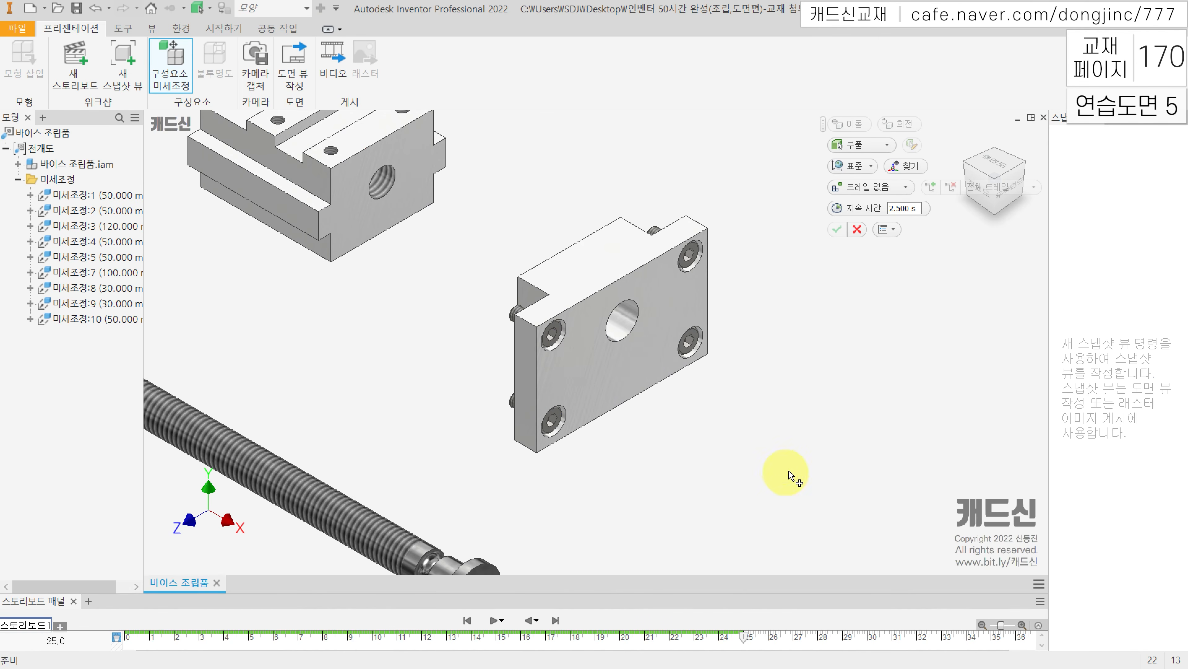
pyautogui.click(512, 263)
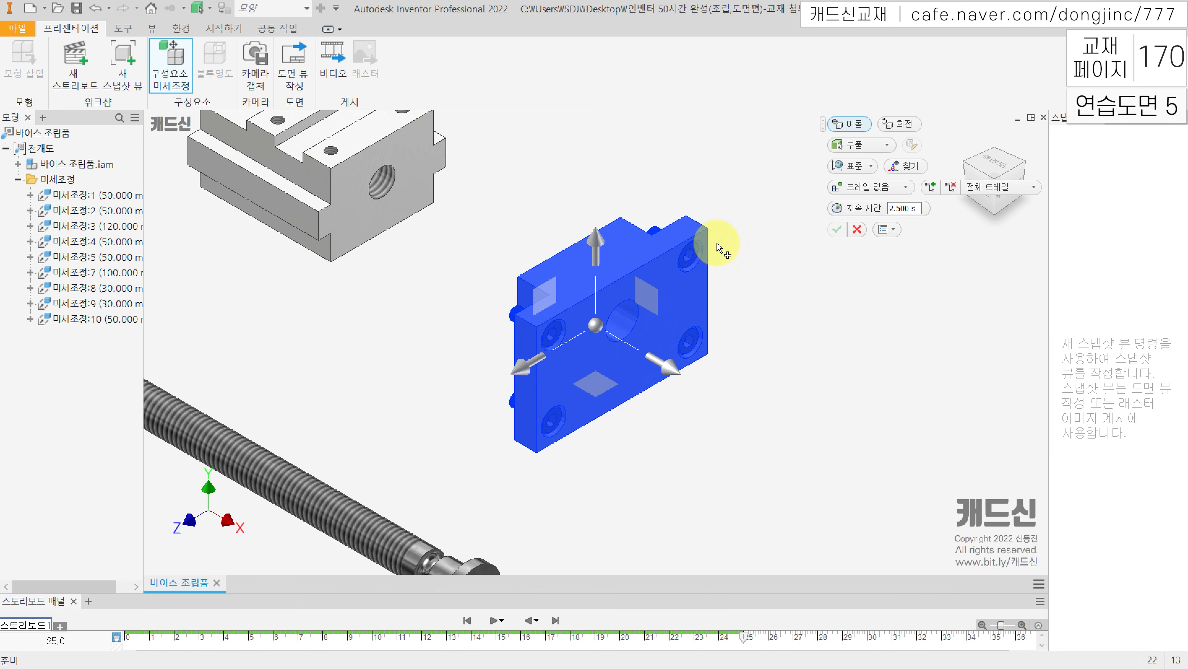
pyautogui.keyDown('ctrl'); pyautogui.click(651, 268); pyautogui.keyUp('ctrl')
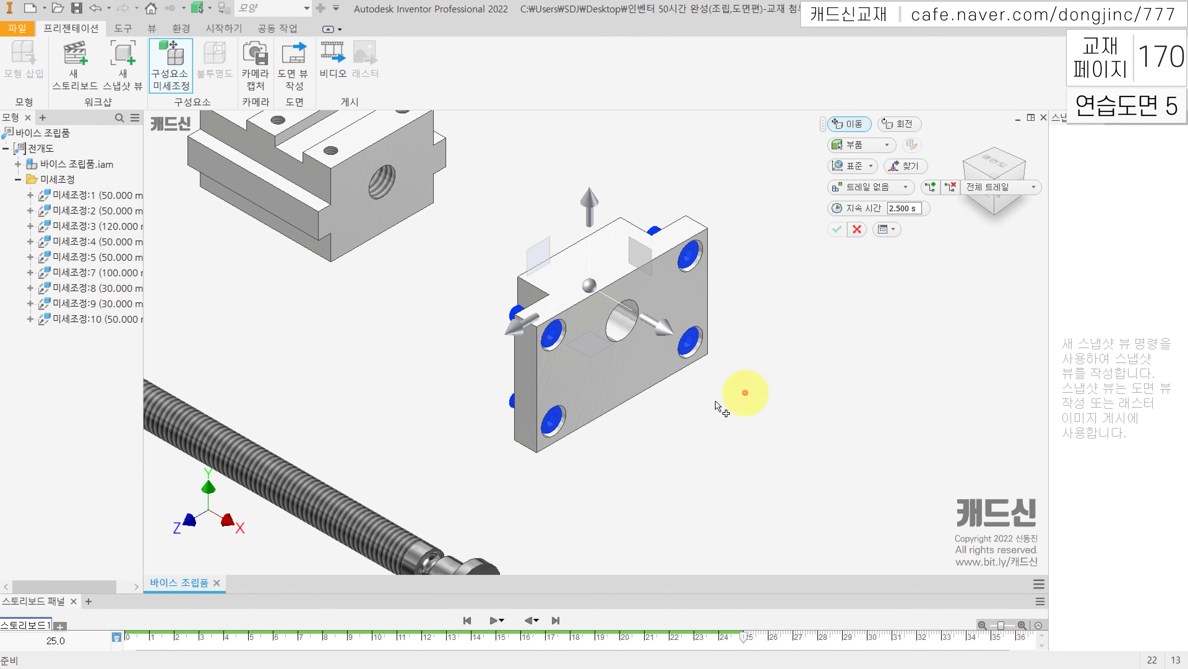
pyautogui.scroll(-5, 705, 380)
pyautogui.moveTo(740, 382); pyautogui.dragTo(822, 428)
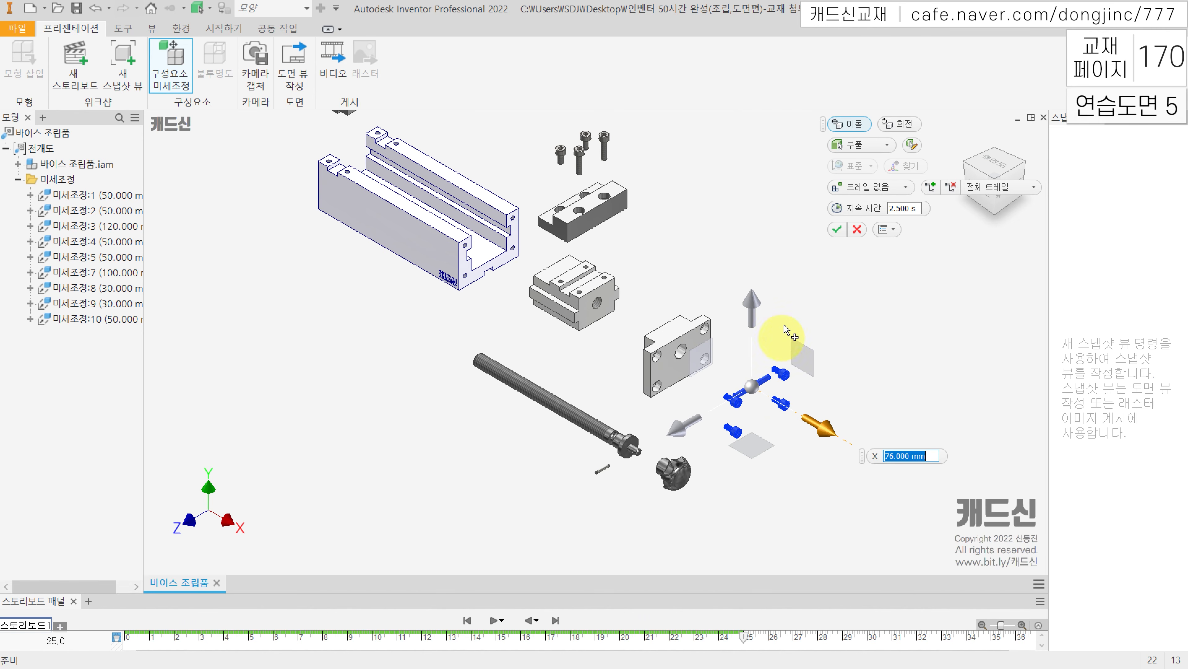
pyautogui.press('Escape')
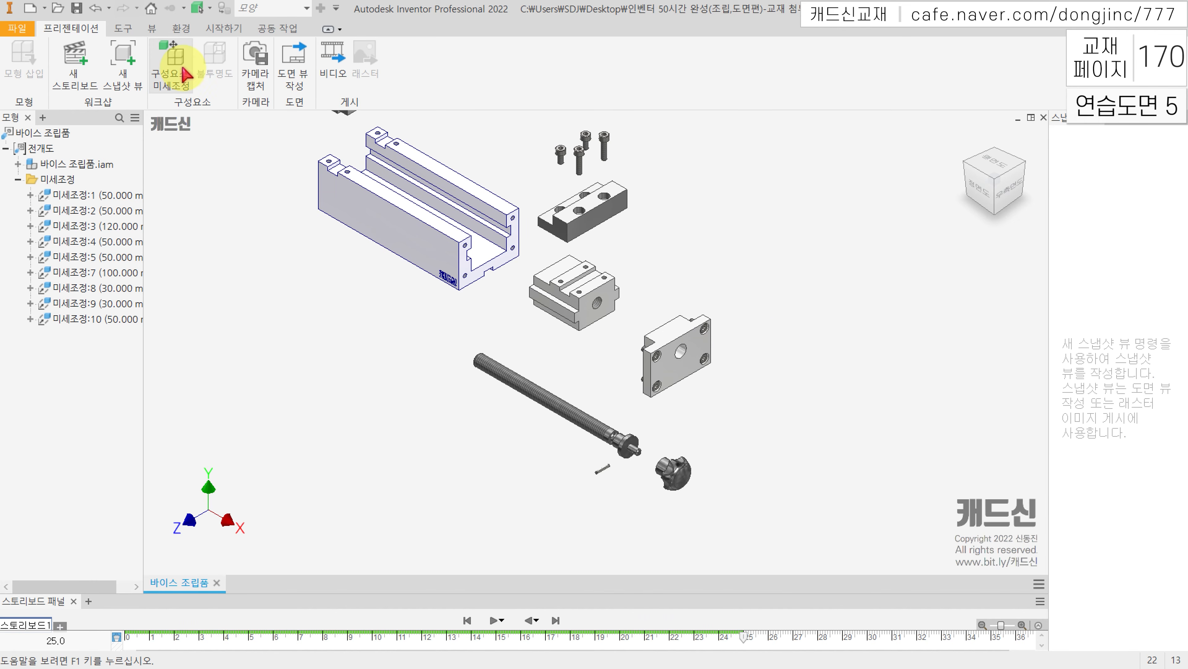
# Step: Tweak only the end plate's four bolts 50 mm along X, leaving the plate and its pin unselected
pyautogui.click(181, 70)
pyautogui.moveTo(786, 284); pyautogui.dragTo(637, 419)
pyautogui.scroll(-3, 698, 396)
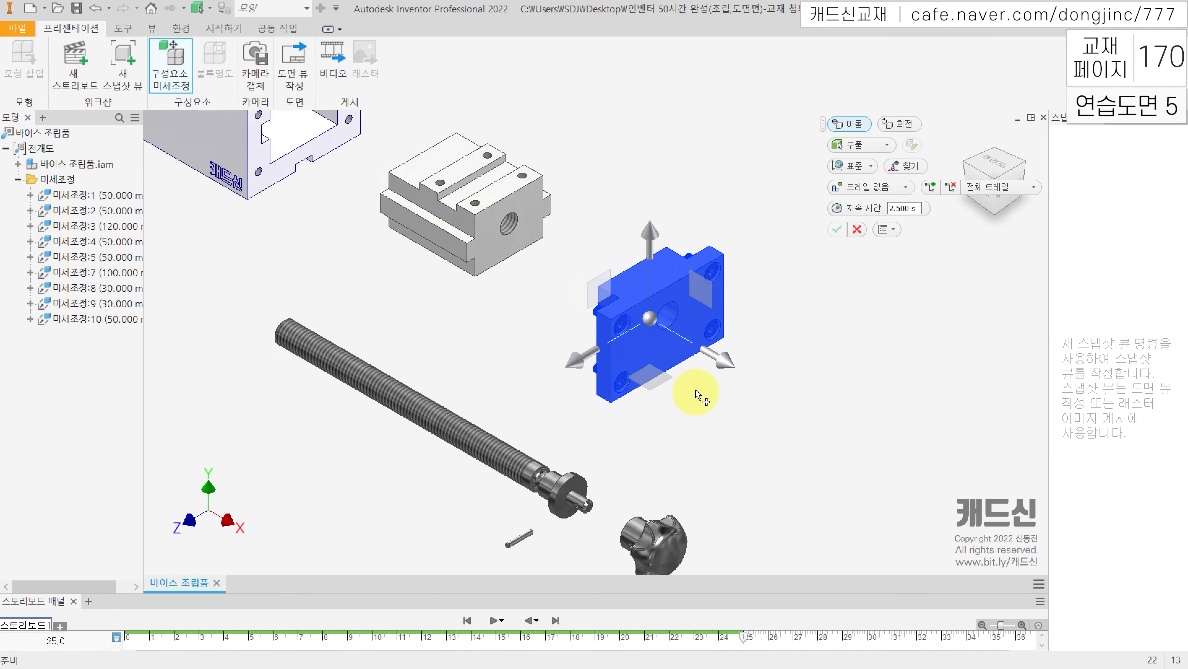
pyautogui.scroll(-2, 698, 395)
pyautogui.moveTo(670, 380); pyautogui.dragTo(604, 132)
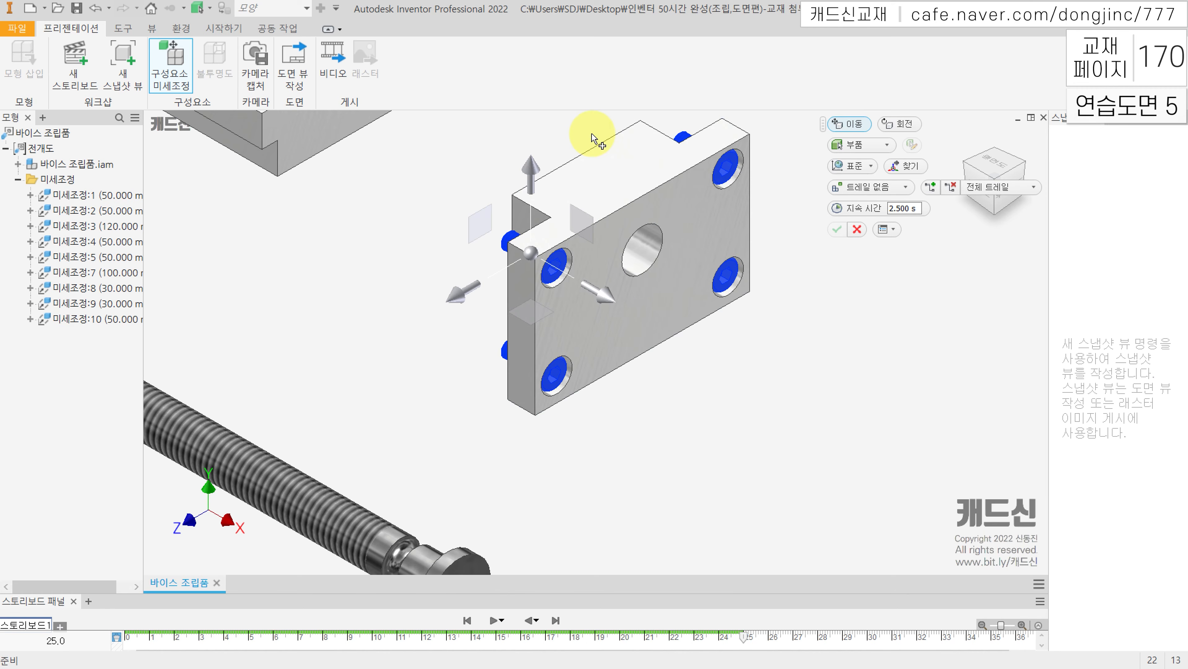
pyautogui.scroll(4, 788, 280)
pyautogui.keyDown('shift'); pyautogui.moveTo(806, 316); pyautogui.dragTo(757, 319, button='middle'); pyautogui.keyUp('shift')
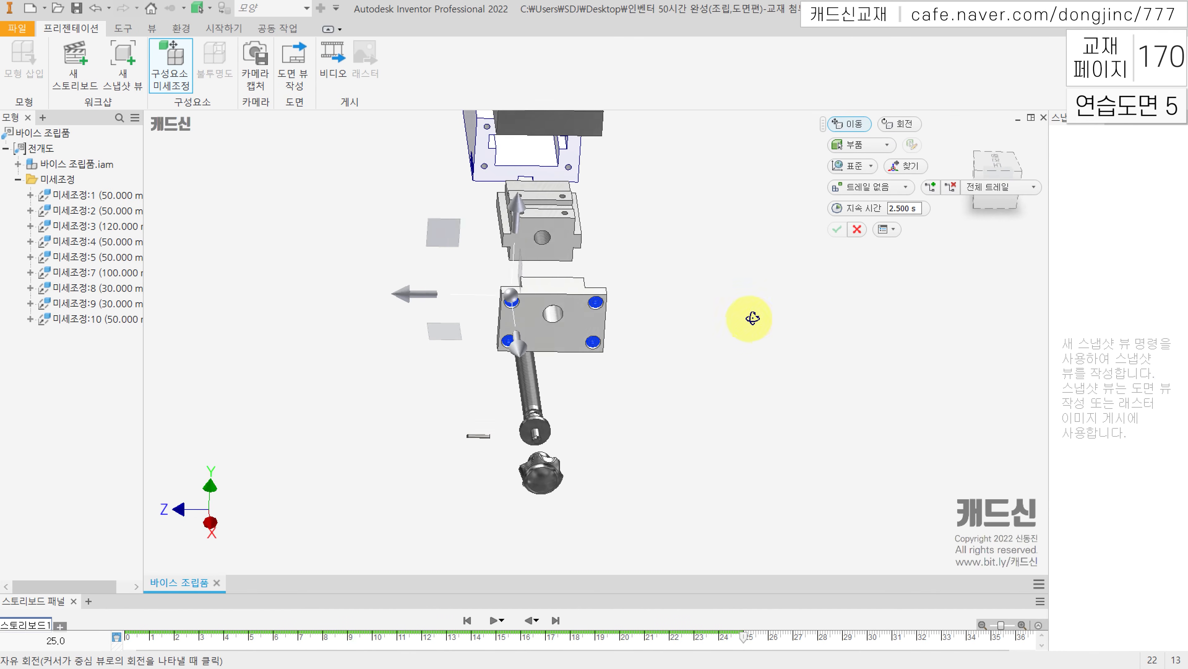
pyautogui.click(967, 138)
pyautogui.moveTo(715, 421); pyautogui.dragTo(780, 445)
pyautogui.doubleClick(849, 470)
pyautogui.write('50')
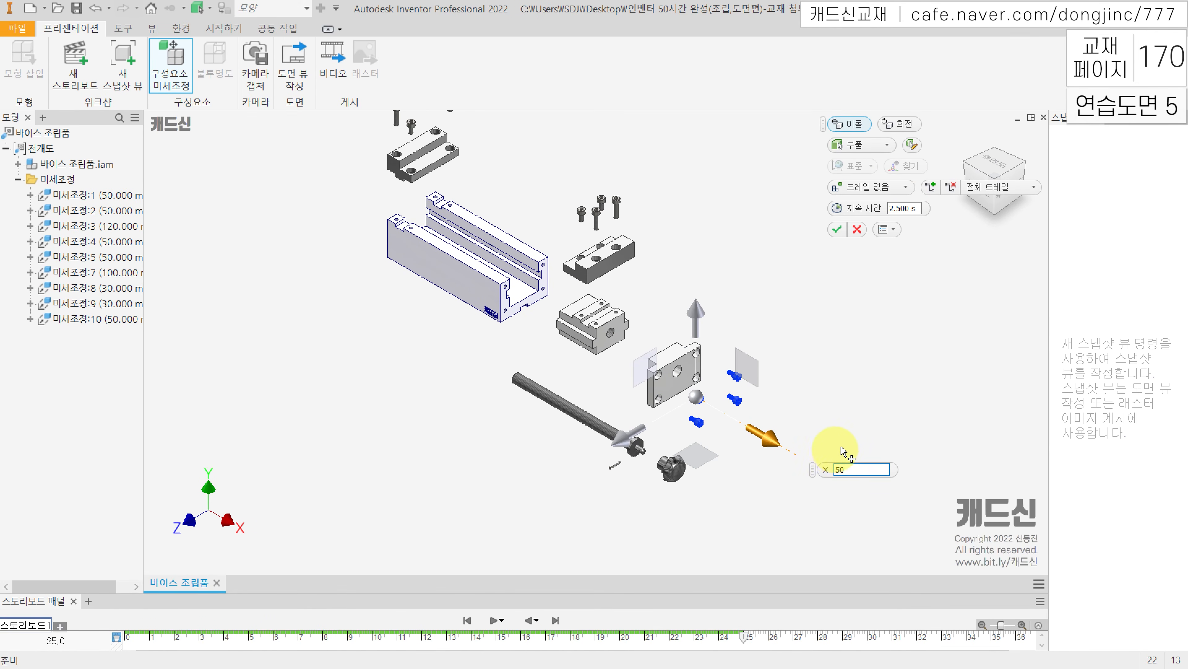
pyautogui.press('Return')
# Step: Tweak the long pin beside the end plate -70 mm along Z
pyautogui.keyDown('shift'); pyautogui.moveTo(744, 304); pyautogui.dragTo(579, 336, button='middle'); pyautogui.keyUp('shift')
pyautogui.click(184, 63)
pyautogui.scroll(5, 322, 402)
pyautogui.click(589, 313)
pyautogui.click(965, 141)
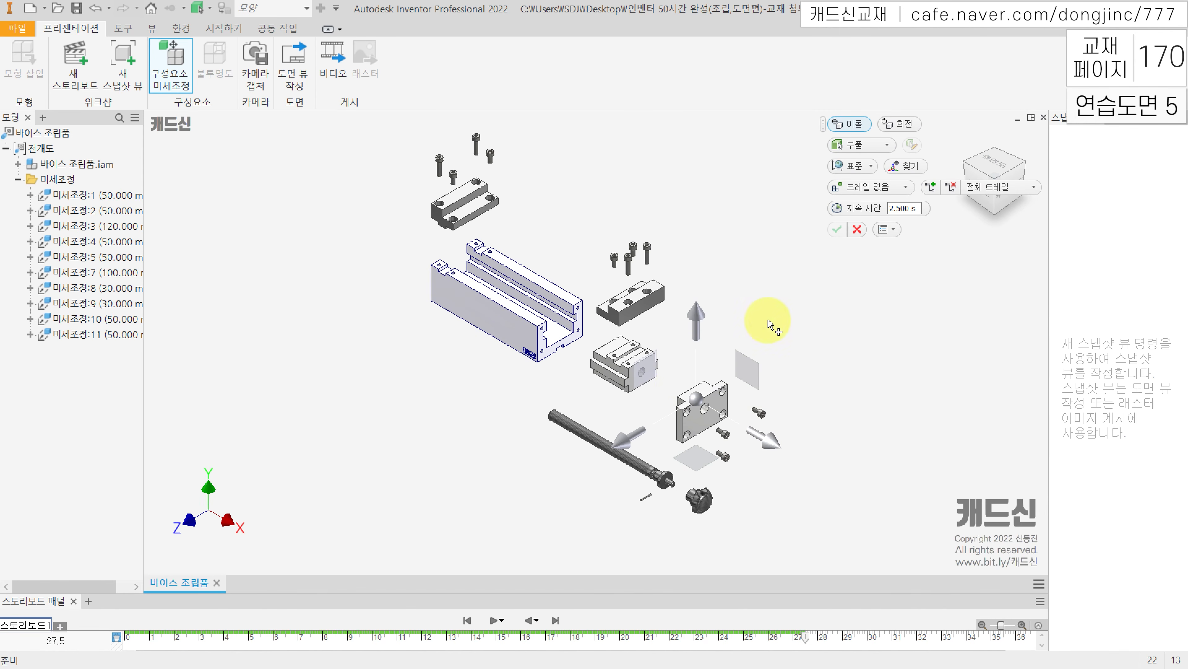
pyautogui.moveTo(627, 439); pyautogui.dragTo(693, 418)
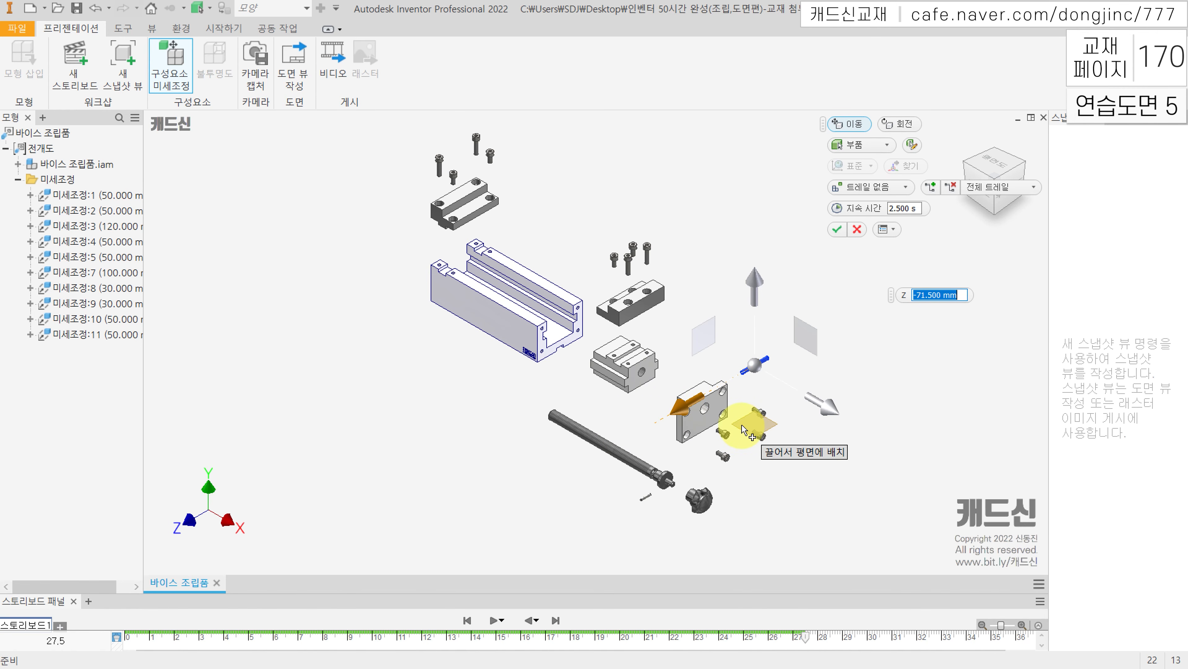
pyautogui.write('-70')
pyautogui.press('Return')
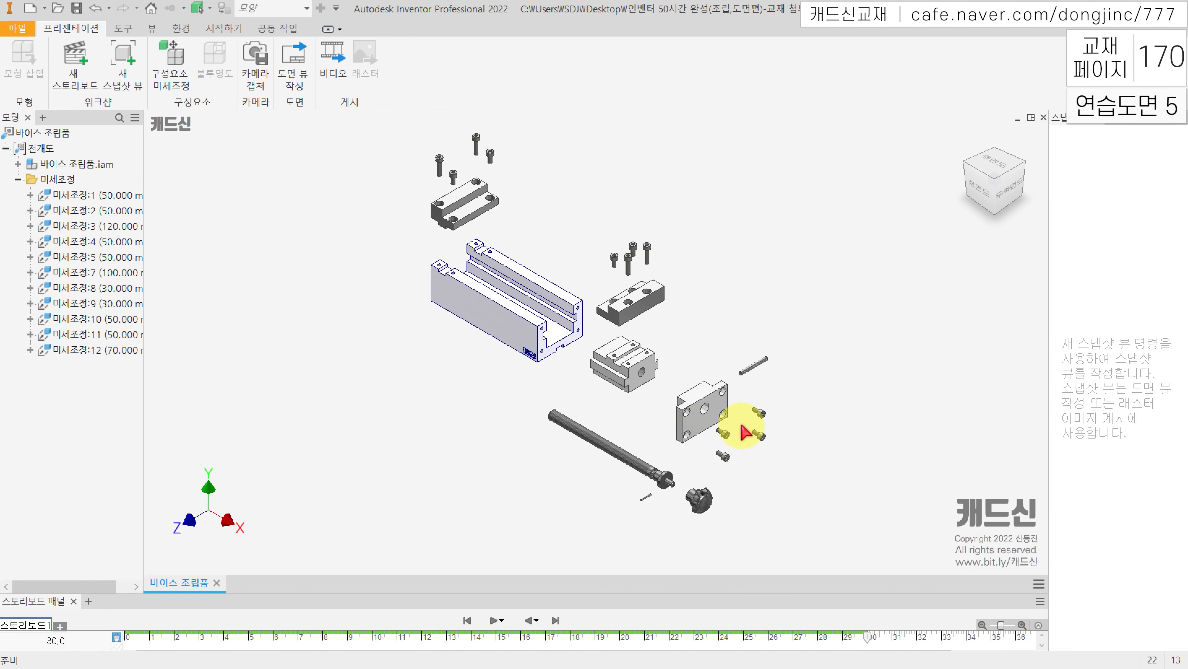
pyautogui.scroll(-2, 728, 437)
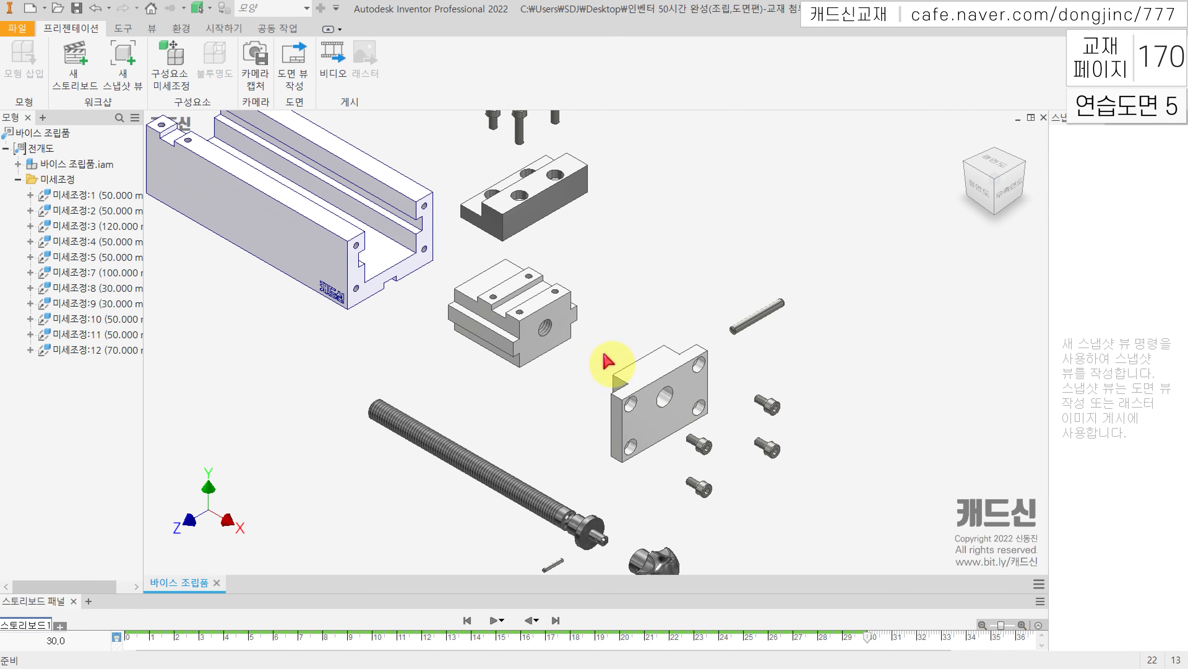
pyautogui.scroll(3, 685, 291)
pyautogui.middleClick(692, 270)
pyautogui.middleClick(692, 270)
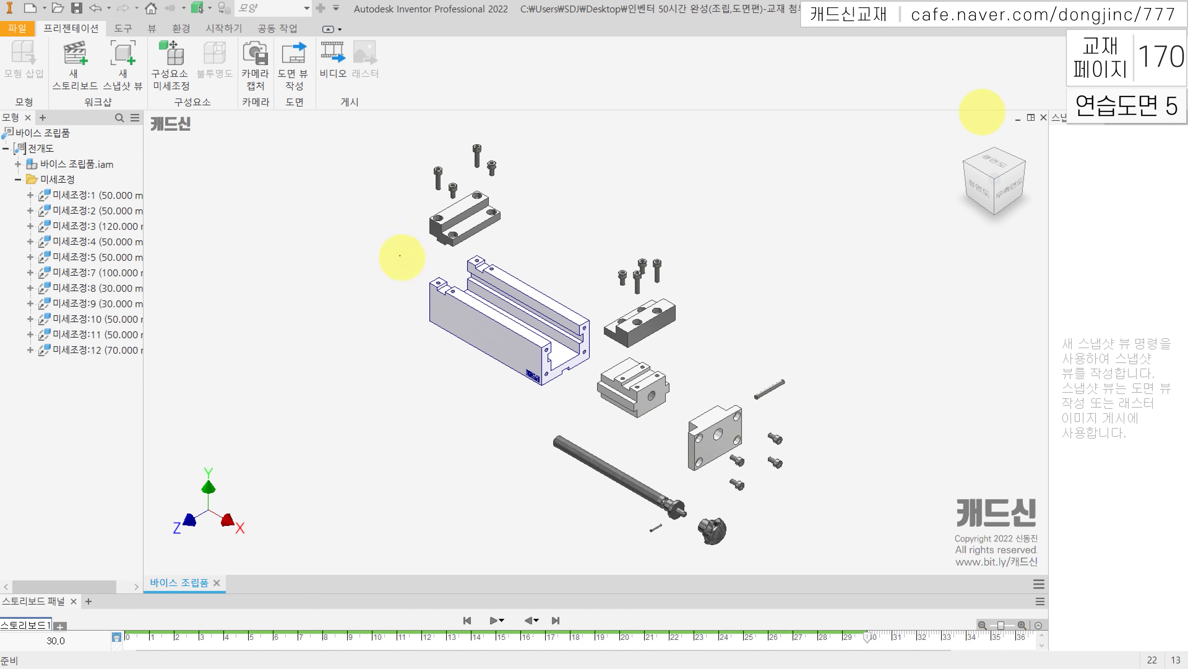
pyautogui.click(438, 272)
pyautogui.moveTo(431, 194); pyautogui.dragTo(430, 210)
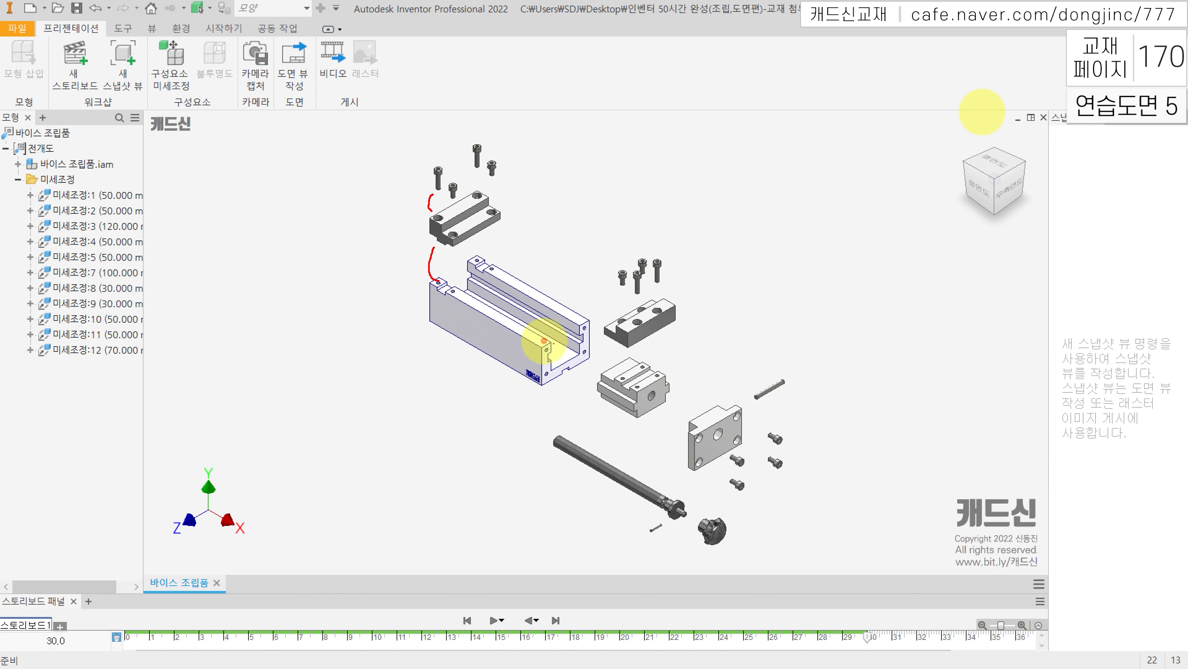
pyautogui.moveTo(619, 349); pyautogui.dragTo(627, 367)
pyautogui.moveTo(625, 293); pyautogui.dragTo(627, 324)
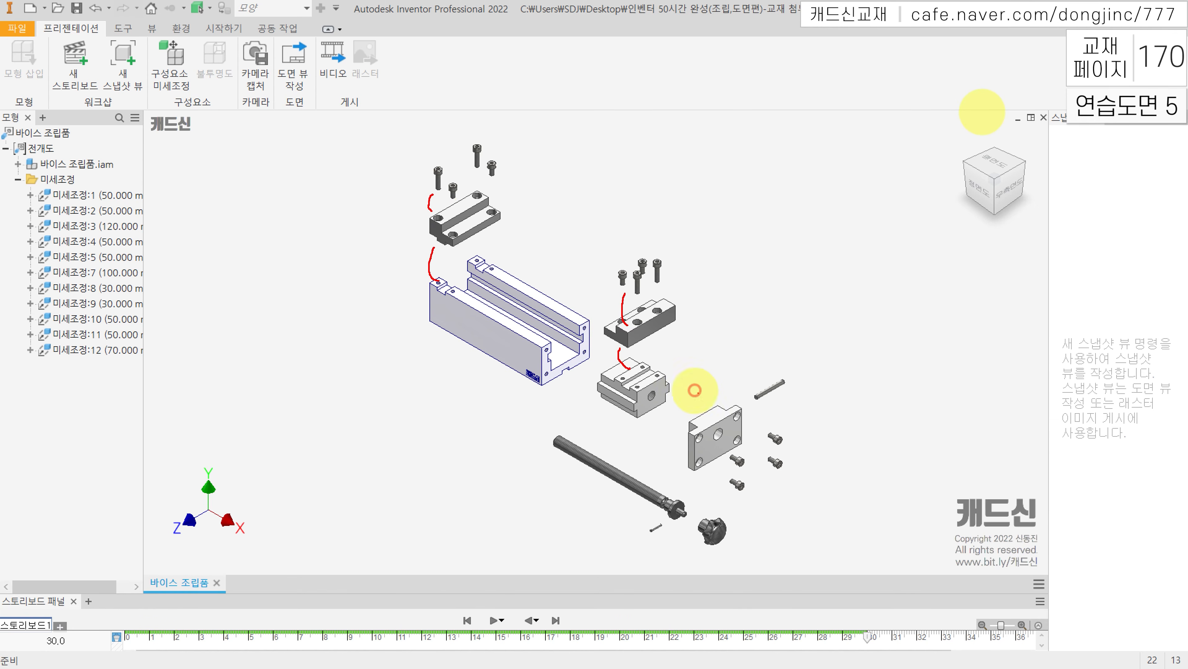
pyautogui.moveTo(674, 385); pyautogui.dragTo(696, 393)
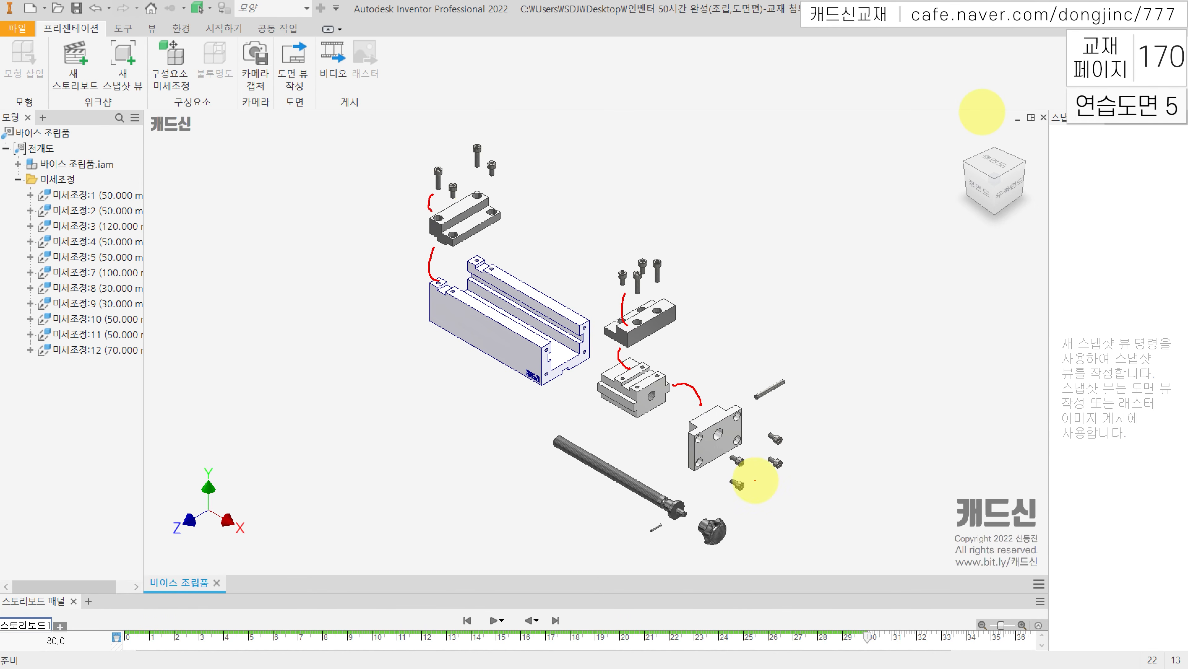
# Step: Tweak the end plate together with its bolts and long pin -14.5 mm along X, closer to the sliding block
pyautogui.click(169, 63)
pyautogui.moveTo(838, 370); pyautogui.dragTo(693, 497)
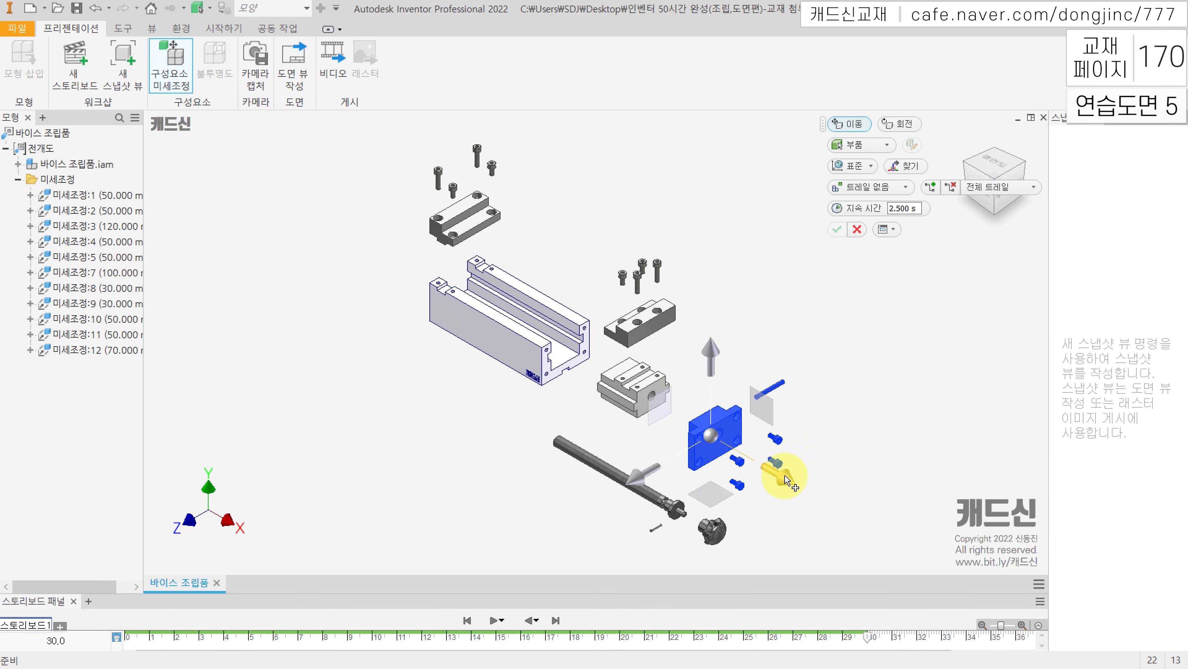
pyautogui.moveTo(783, 482); pyautogui.dragTo(770, 480)
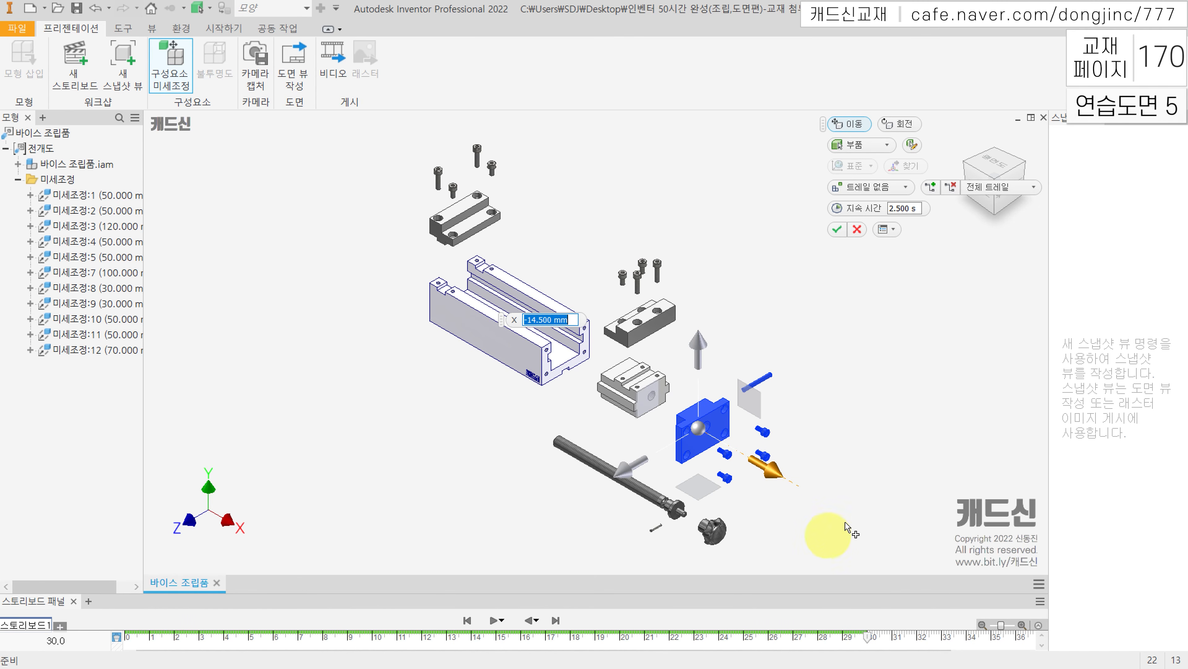
pyautogui.click(903, 452)
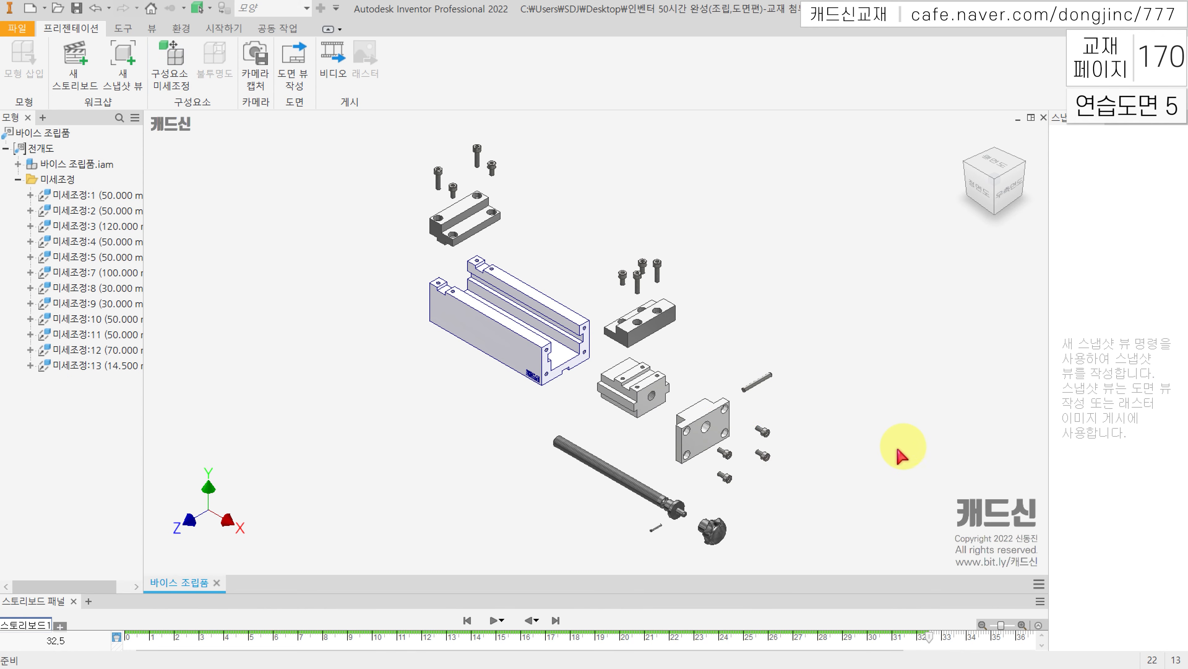
# Step: Tweak the threaded screw, handle and small pin together 31.5 mm along the X axis, back toward the vise base
pyautogui.click(185, 61)
pyautogui.scroll(3, 608, 513)
pyautogui.moveTo(608, 511); pyautogui.dragTo(612, 439, button='middle')
pyautogui.scroll(-3, 615, 443)
pyautogui.moveTo(758, 520); pyautogui.dragTo(668, 436)
pyautogui.press('Return')
pyautogui.middleClick(889, 377)
pyautogui.middleClick(889, 377)
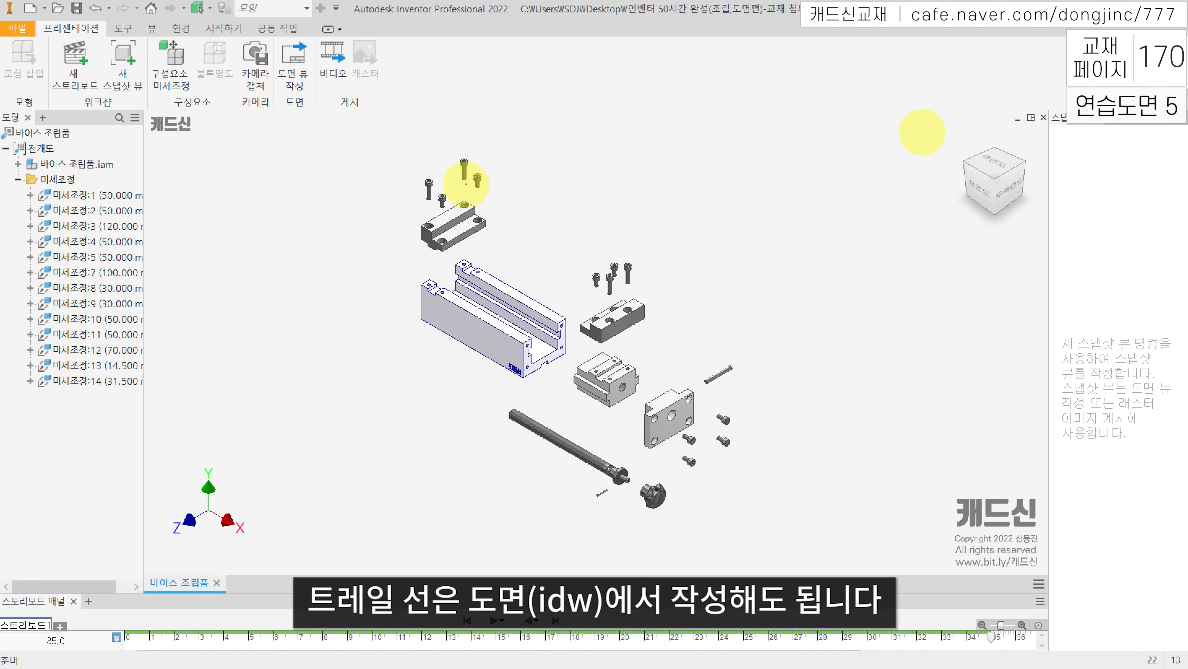
pyautogui.click(542, 345)
pyautogui.moveTo(542, 345)
pyautogui.mouseDown()
pyautogui.moveTo(607, 356)
pyautogui.moveTo(644, 396)
pyautogui.moveTo(729, 443)
pyautogui.moveTo(530, 394)
pyautogui.mouseUp()
pyautogui.click(668, 444)
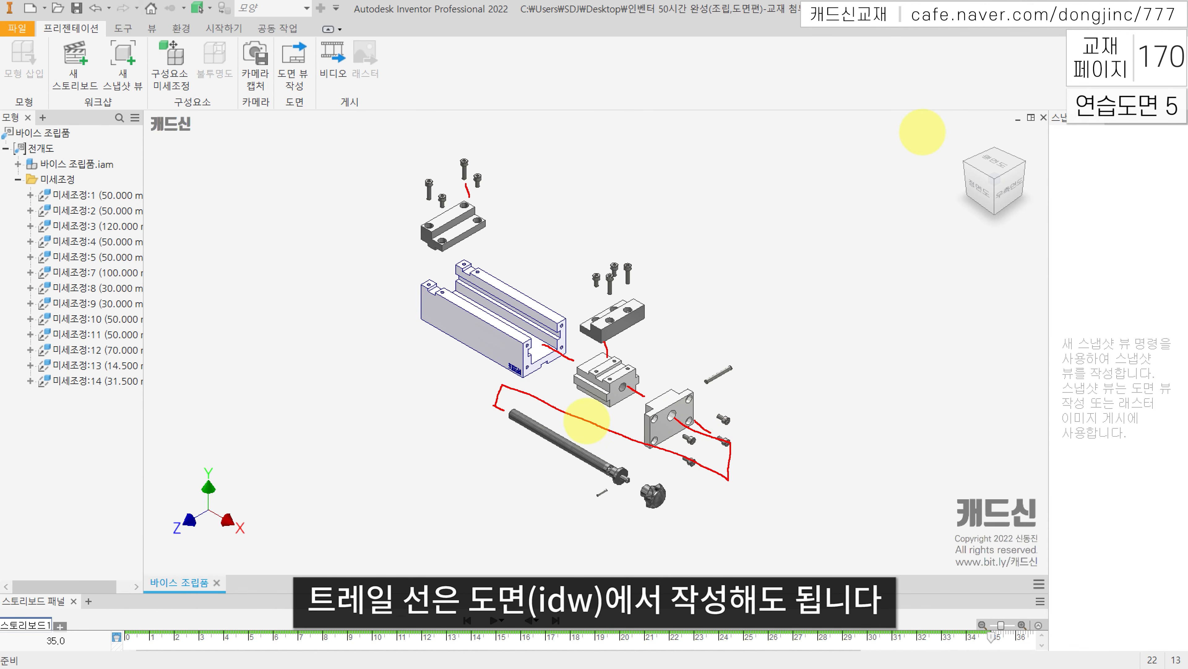
pyautogui.moveTo(660, 416)
pyautogui.mouseDown()
pyautogui.moveTo(503, 393)
pyautogui.moveTo(605, 424)
pyautogui.moveTo(585, 407)
pyautogui.mouseUp()
pyautogui.moveTo(754, 441)
pyautogui.mouseDown()
pyautogui.moveTo(705, 456)
pyautogui.moveTo(731, 436)
pyautogui.mouseUp()
pyautogui.moveTo(654, 387)
pyautogui.mouseDown()
pyautogui.moveTo(647, 401)
pyautogui.moveTo(646, 380)
pyautogui.mouseUp()
pyautogui.moveTo(580, 342)
pyautogui.mouseDown()
pyautogui.moveTo(578, 359)
pyautogui.moveTo(619, 350)
pyautogui.mouseUp()
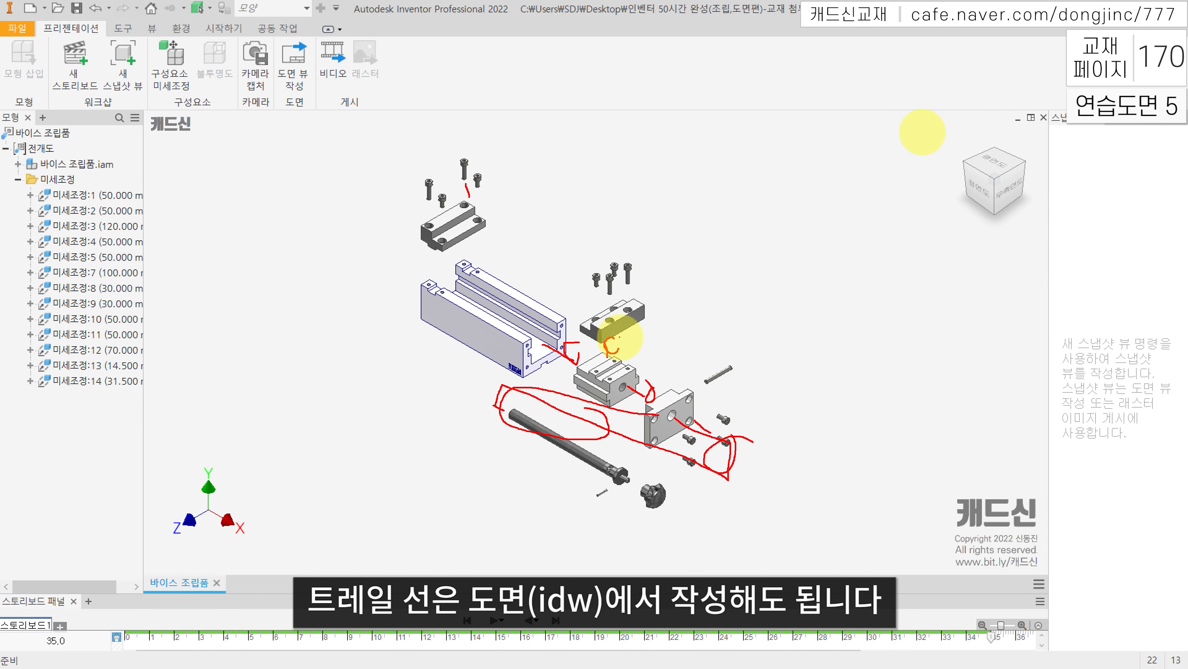
pyautogui.press('Escape')
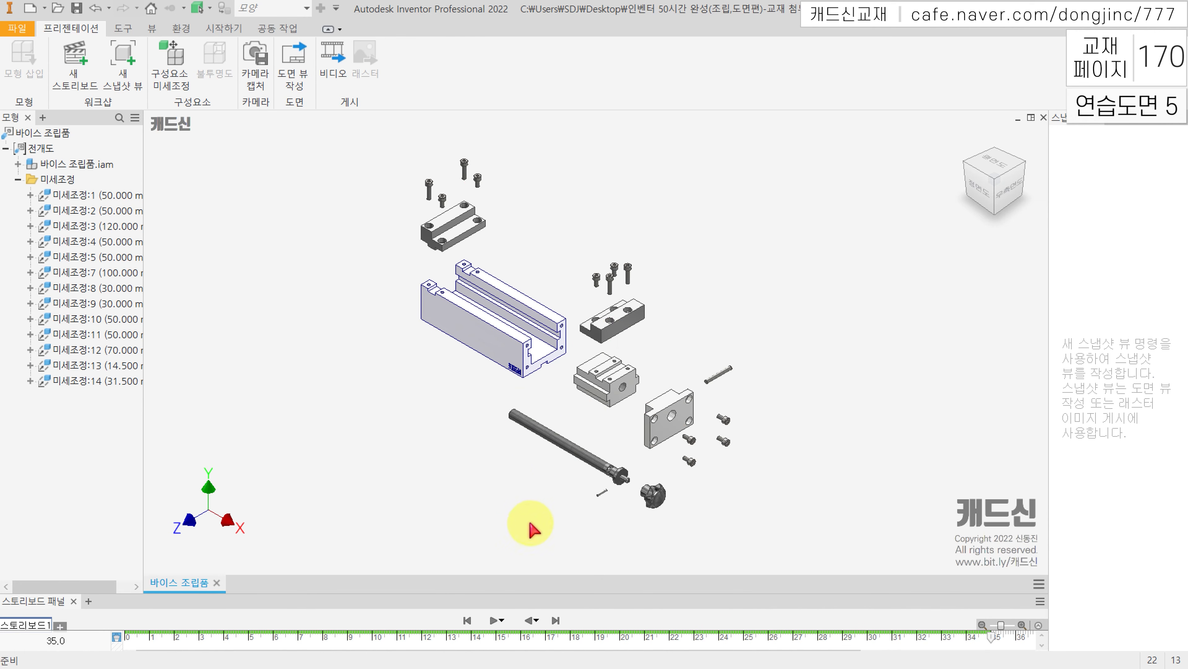
# Step: Play the storyboard and create a new snapshot view of the fully exploded vise
pyautogui.click(495, 621)
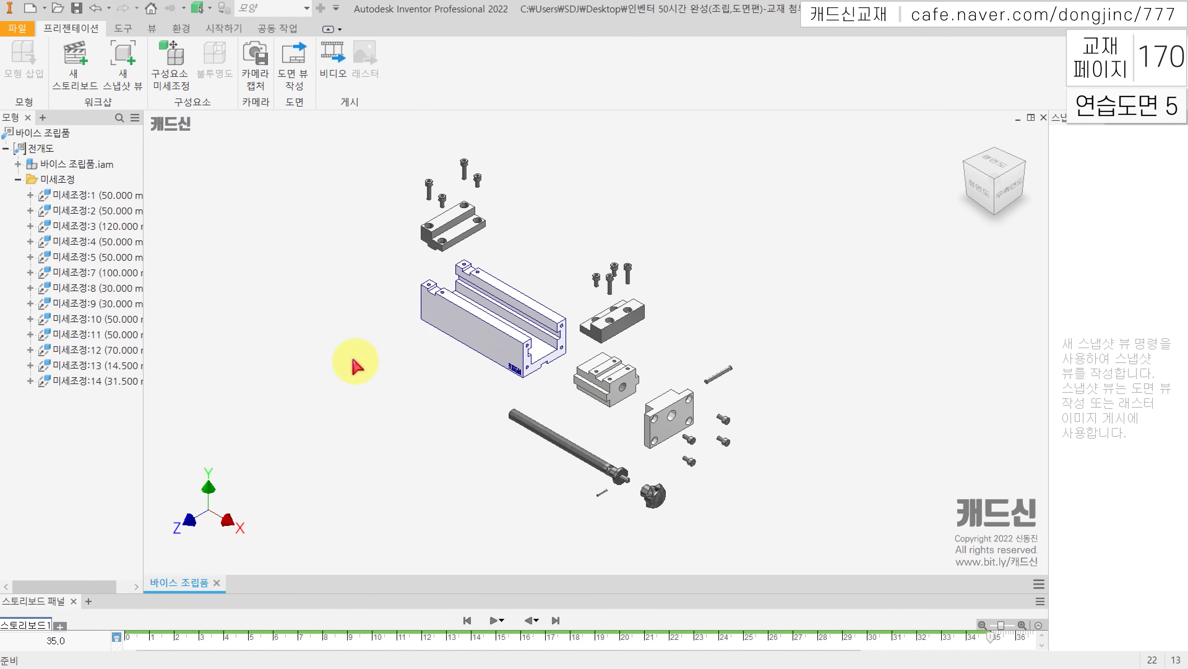
pyautogui.click(124, 66)
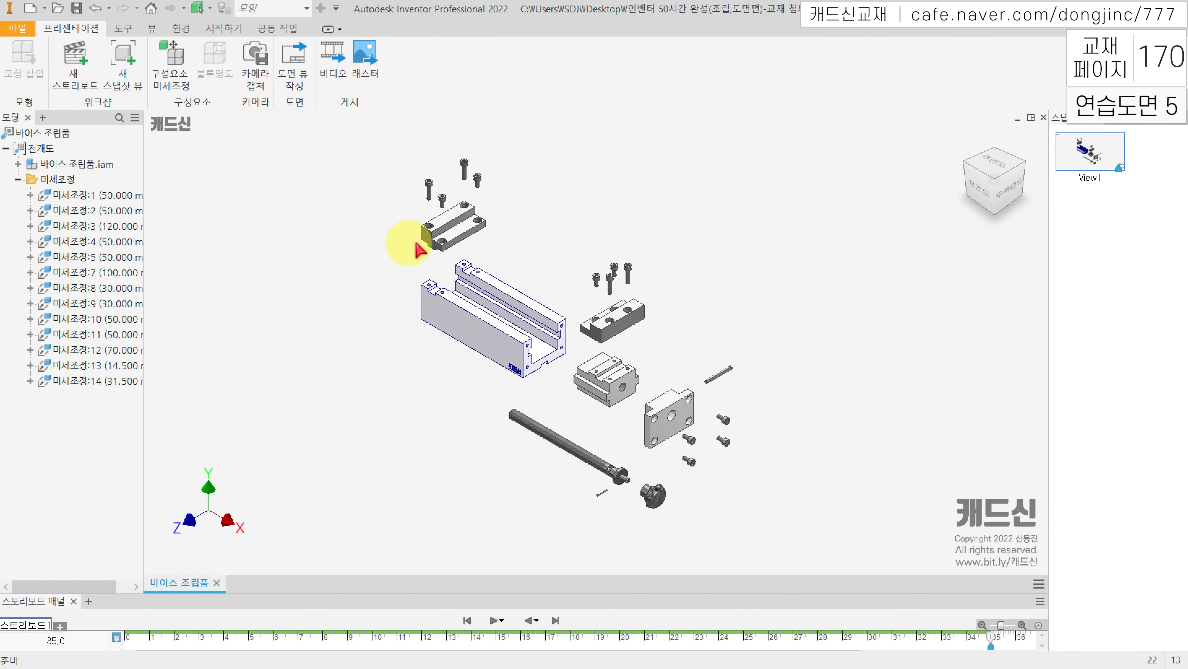
# Step: Save the presentation as 바이스 분해품 in the 연습도면5. 바이스 folder
pyautogui.hotkey('ctrl', 's')
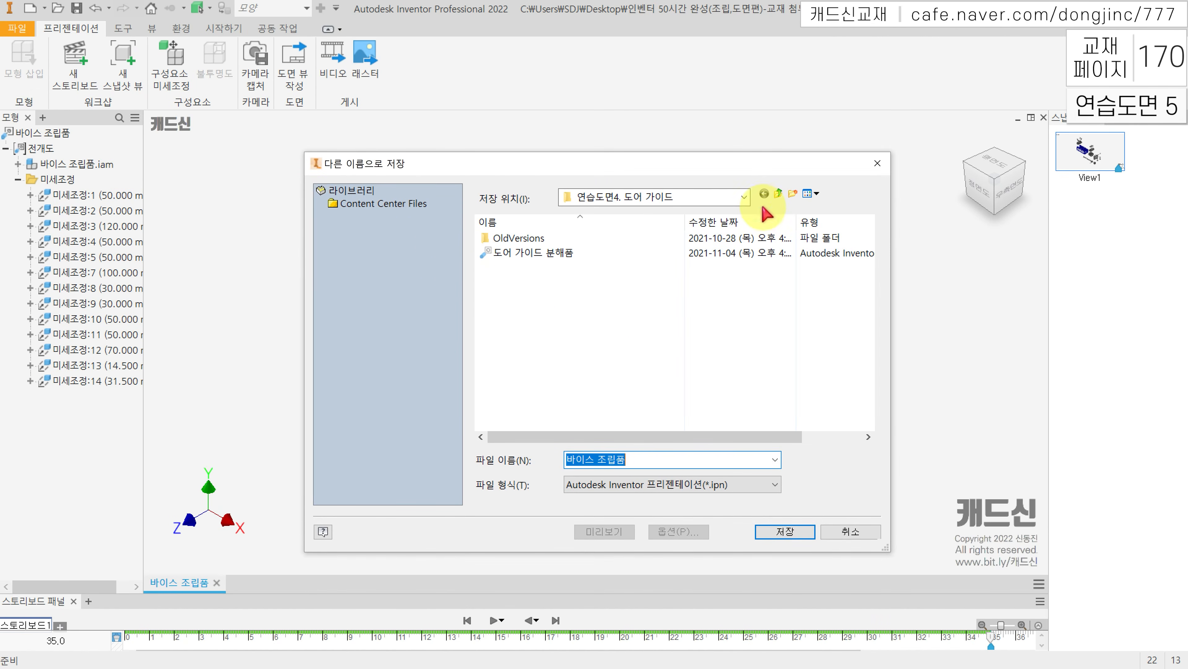
pyautogui.click(778, 194)
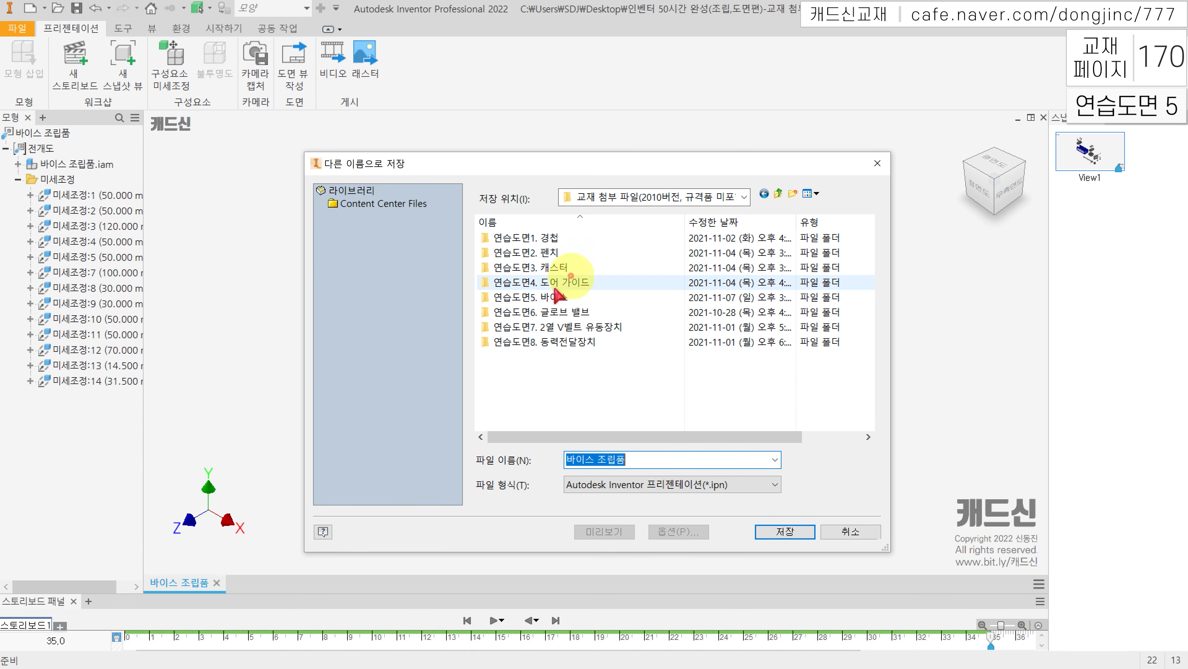
pyautogui.doubleClick(541, 300)
pyautogui.click(601, 459)
pyautogui.moveTo(610, 460); pyautogui.dragTo(616, 459)
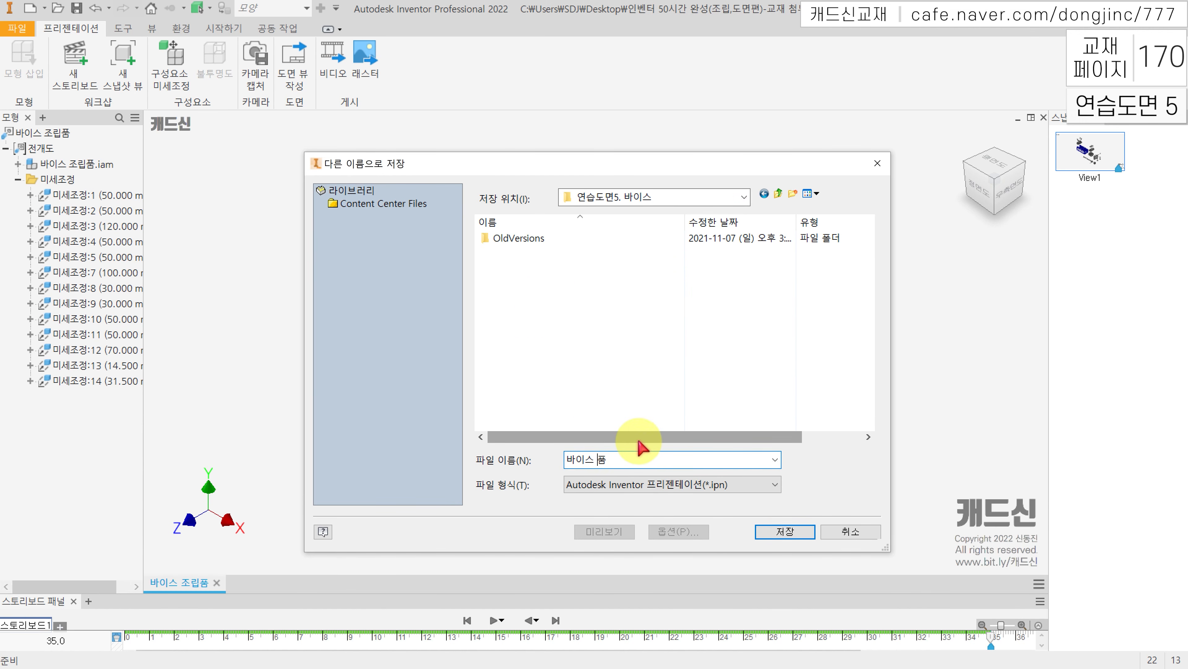
pyautogui.write('분해')
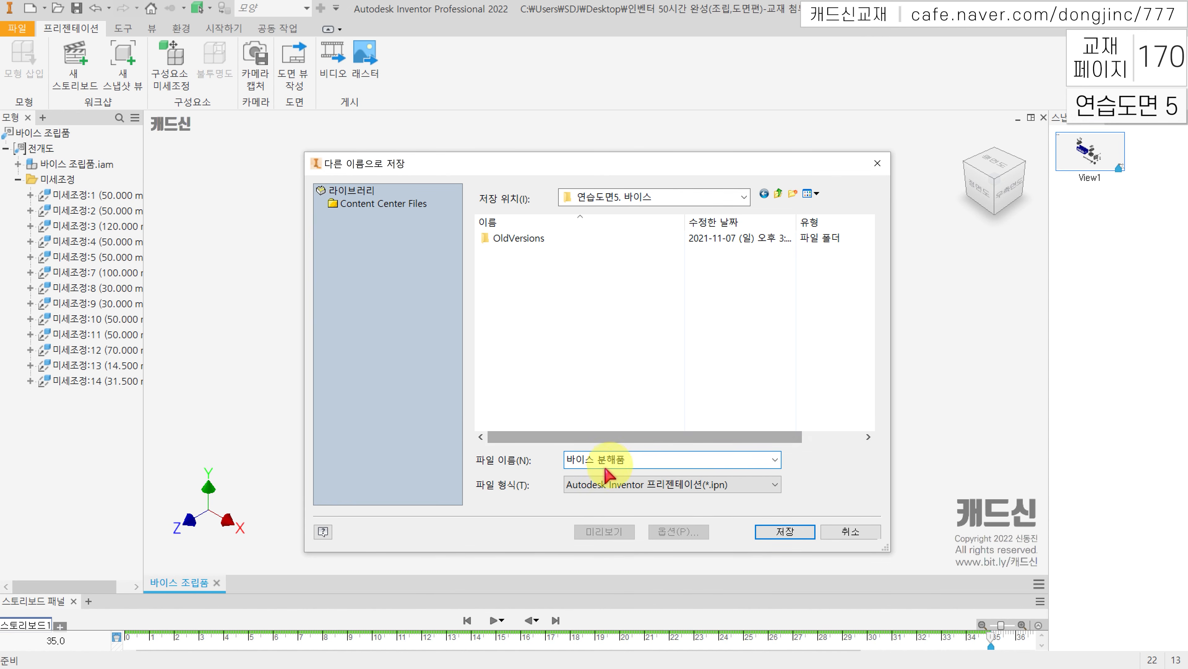
pyautogui.click(786, 533)
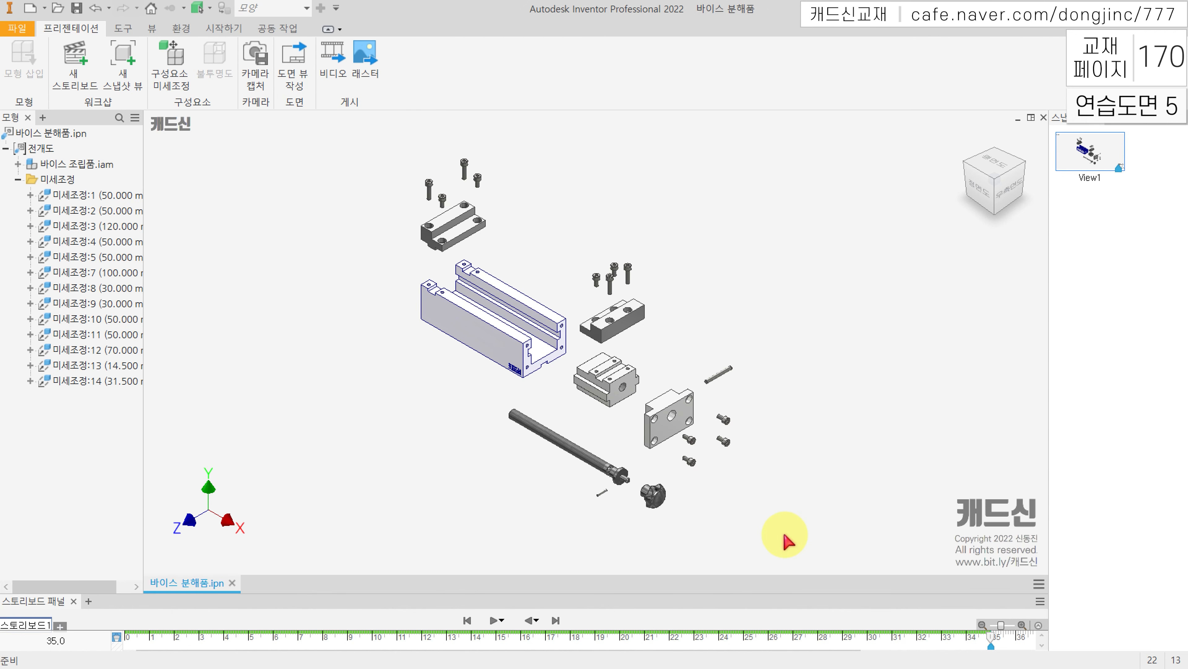
# Step: Switch to File Explorer and open the 연습도면5. 바이스 folder to view the saved vise files
pyautogui.click(93, 318)
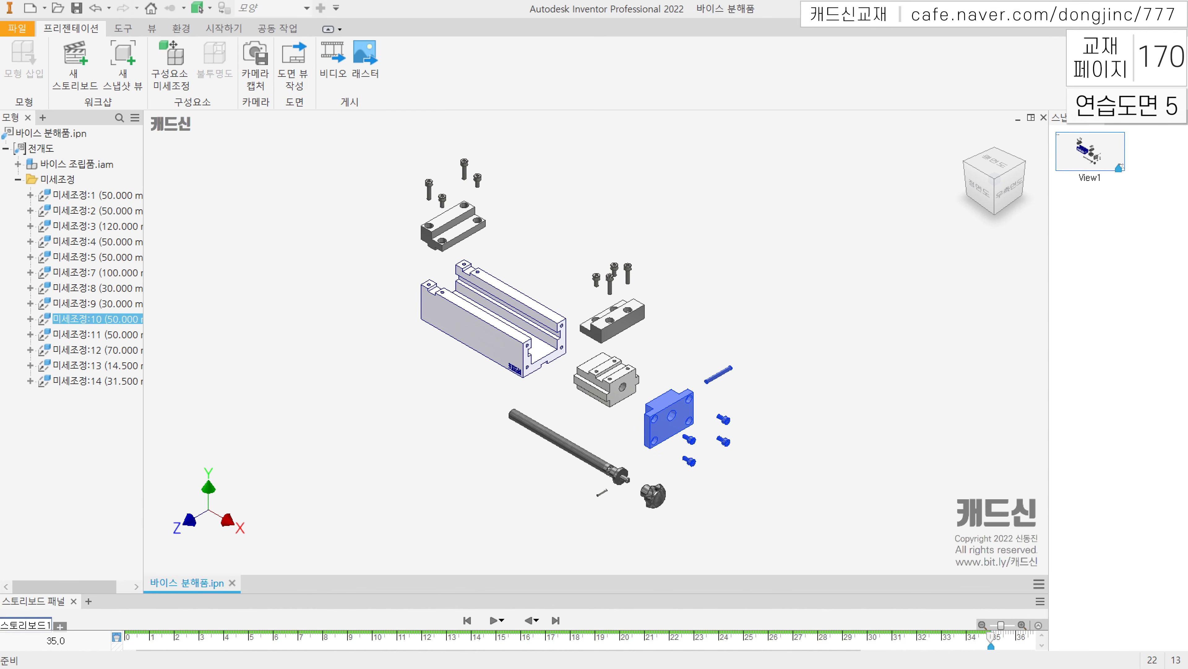
pyautogui.hotkey('alt', 'Tab')
pyautogui.click(496, 492)
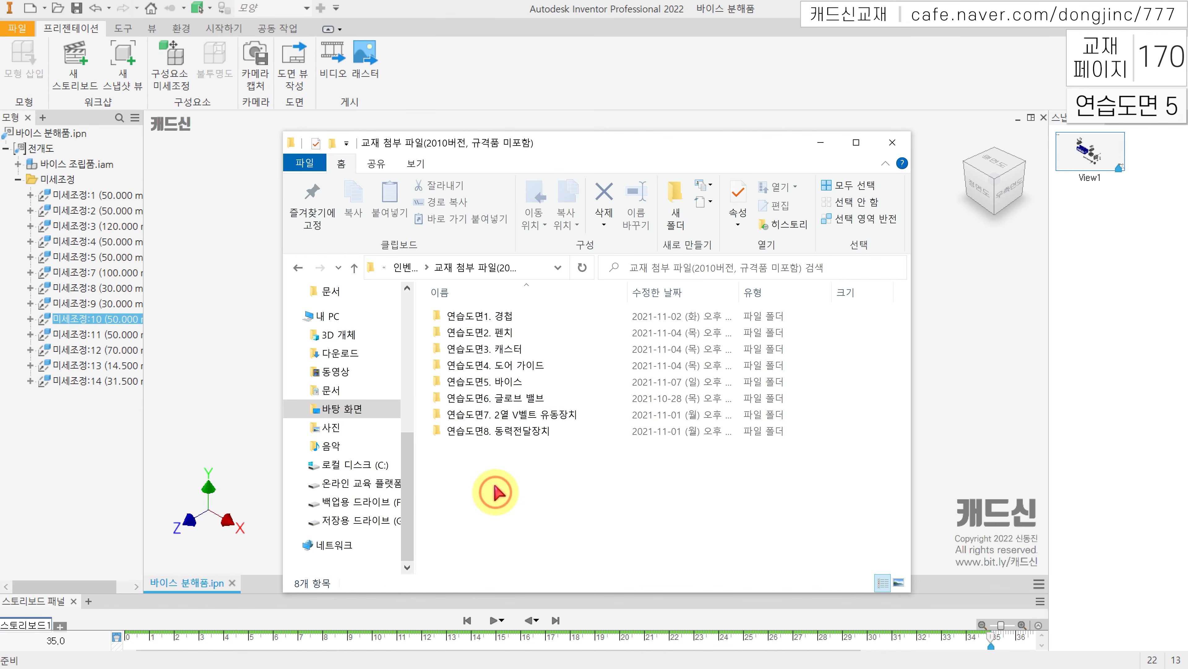
pyautogui.doubleClick(498, 382)
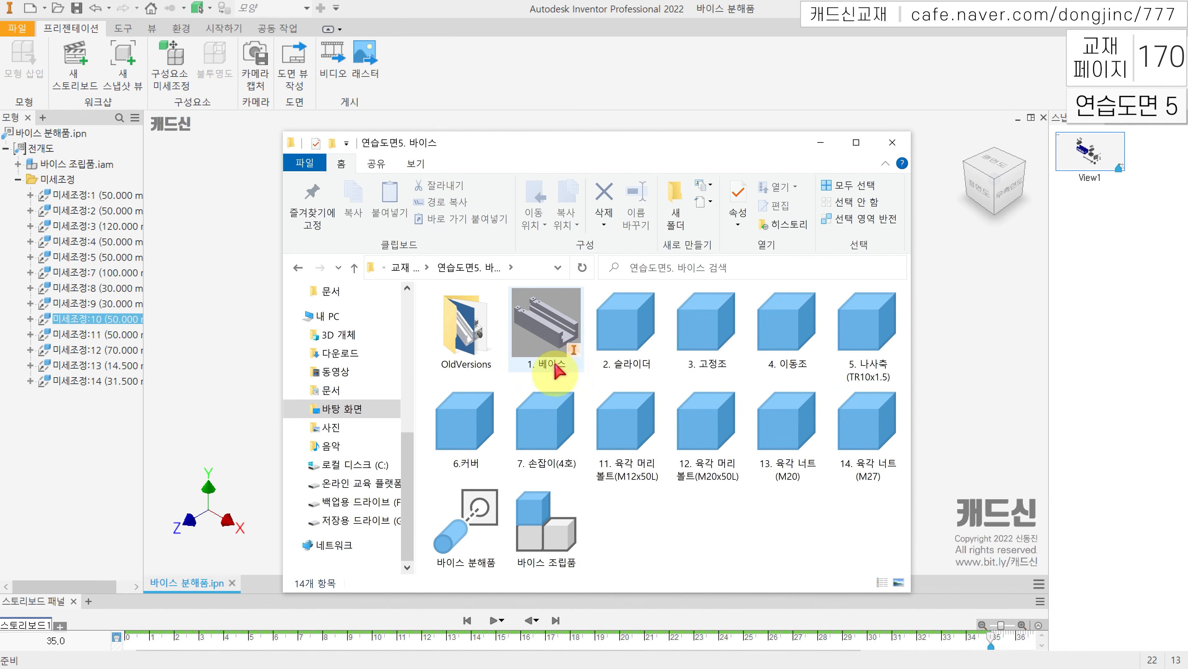